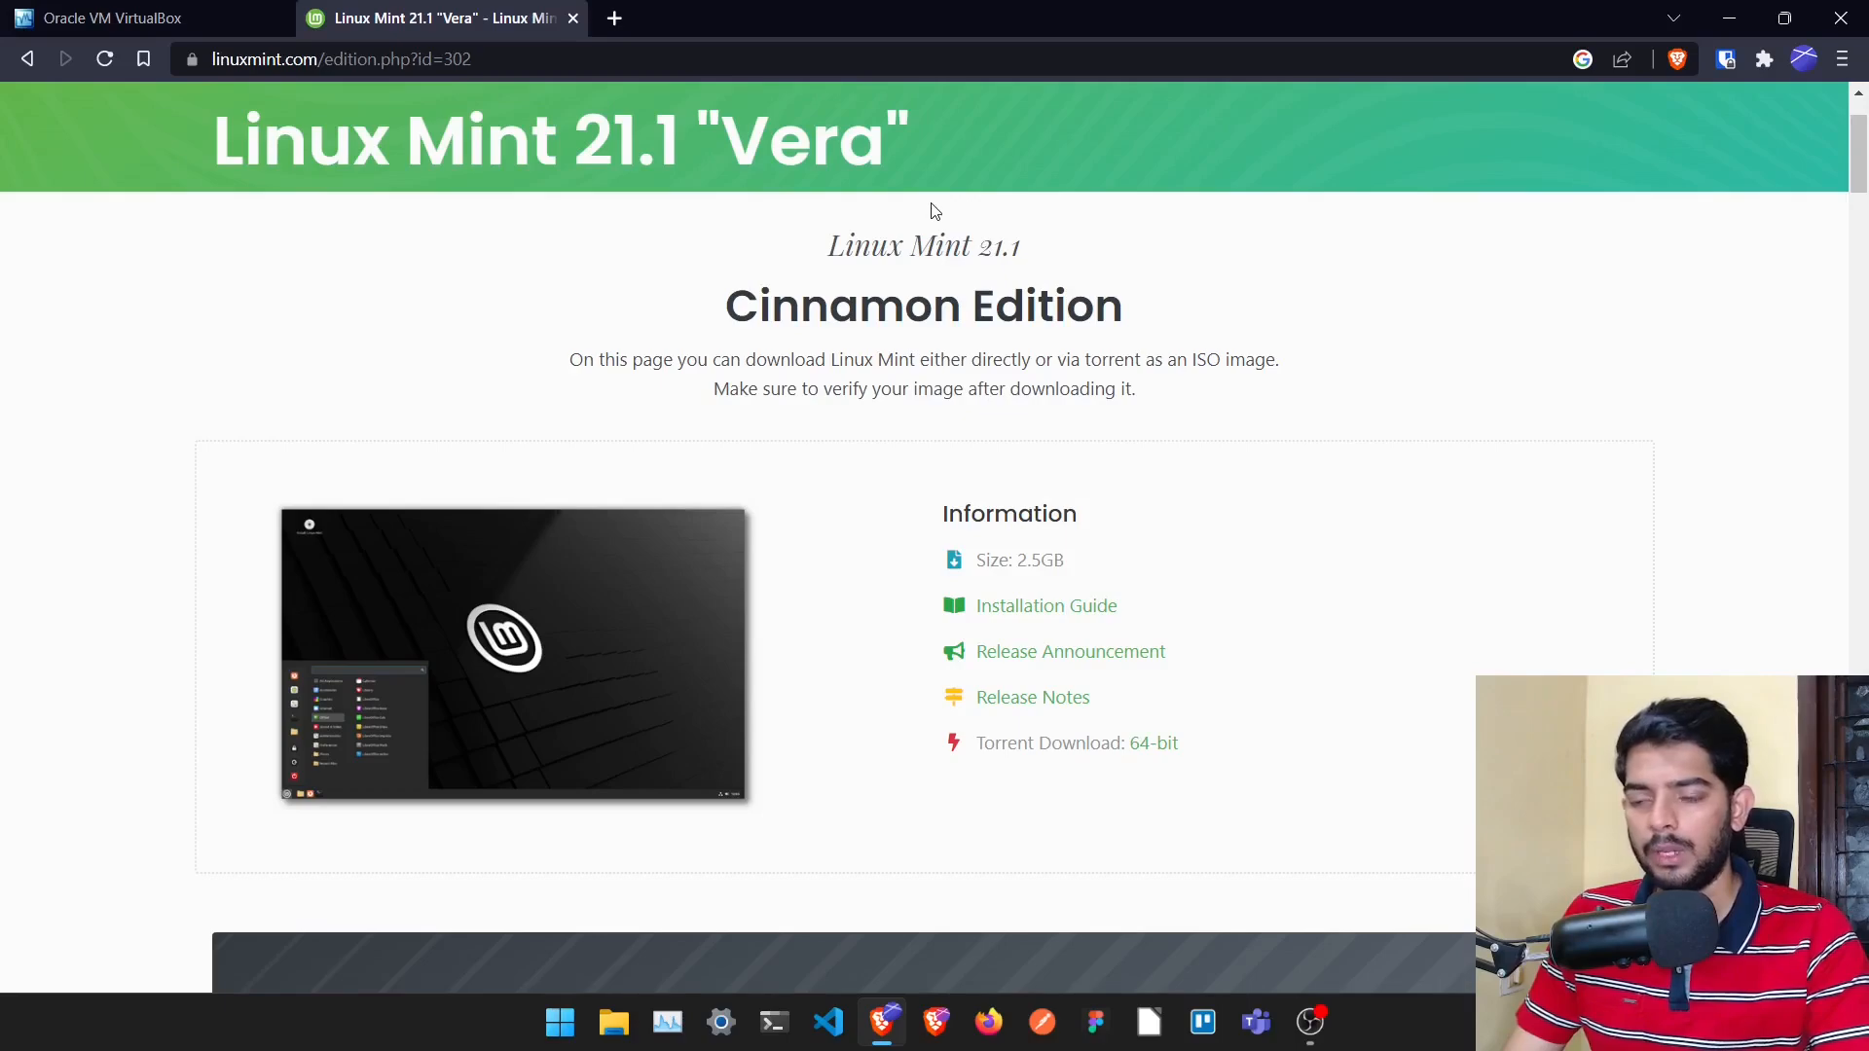
Download the Linux Mint 21.1 Cinnamon 64-bit ISO from India's PicoNets-WebWerks mirror and save it in the linux folder
scroll(896, 526, down, 6)
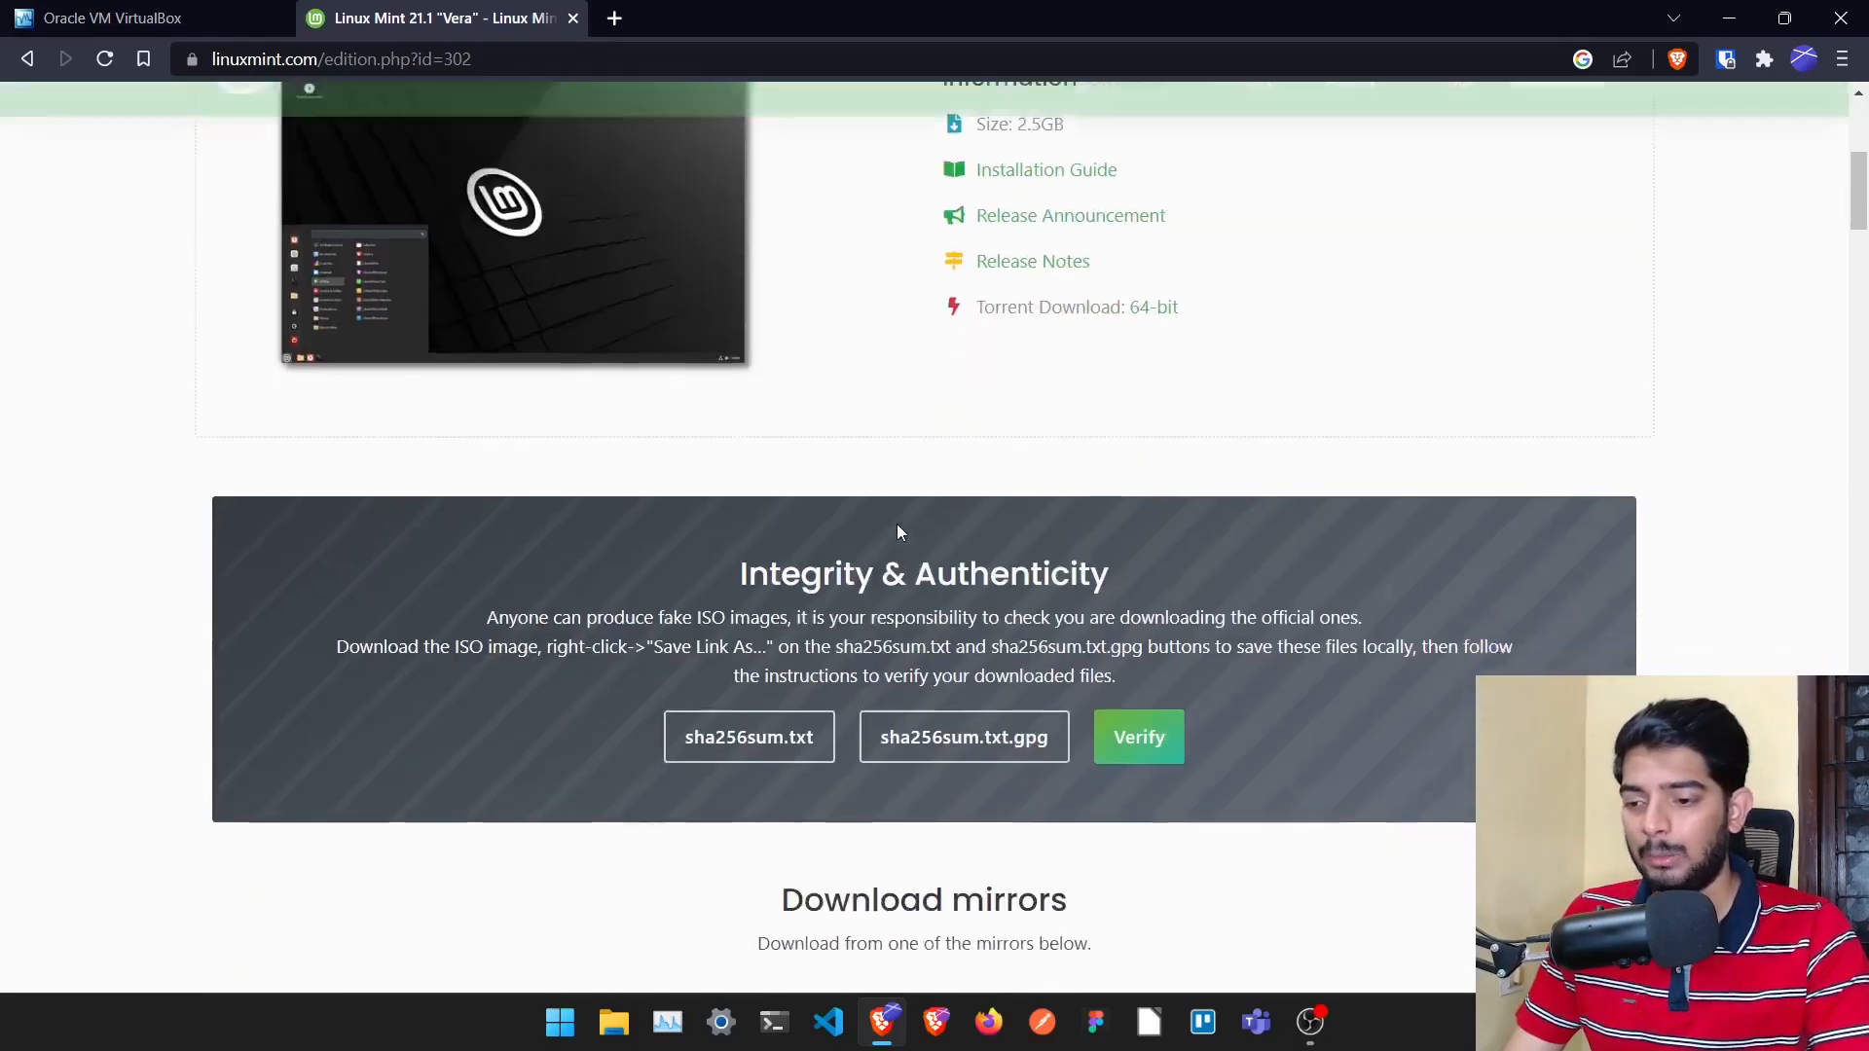
scroll(882, 759, up, 6)
scroll(884, 760, down, 4)
scroll(883, 760, down, 20)
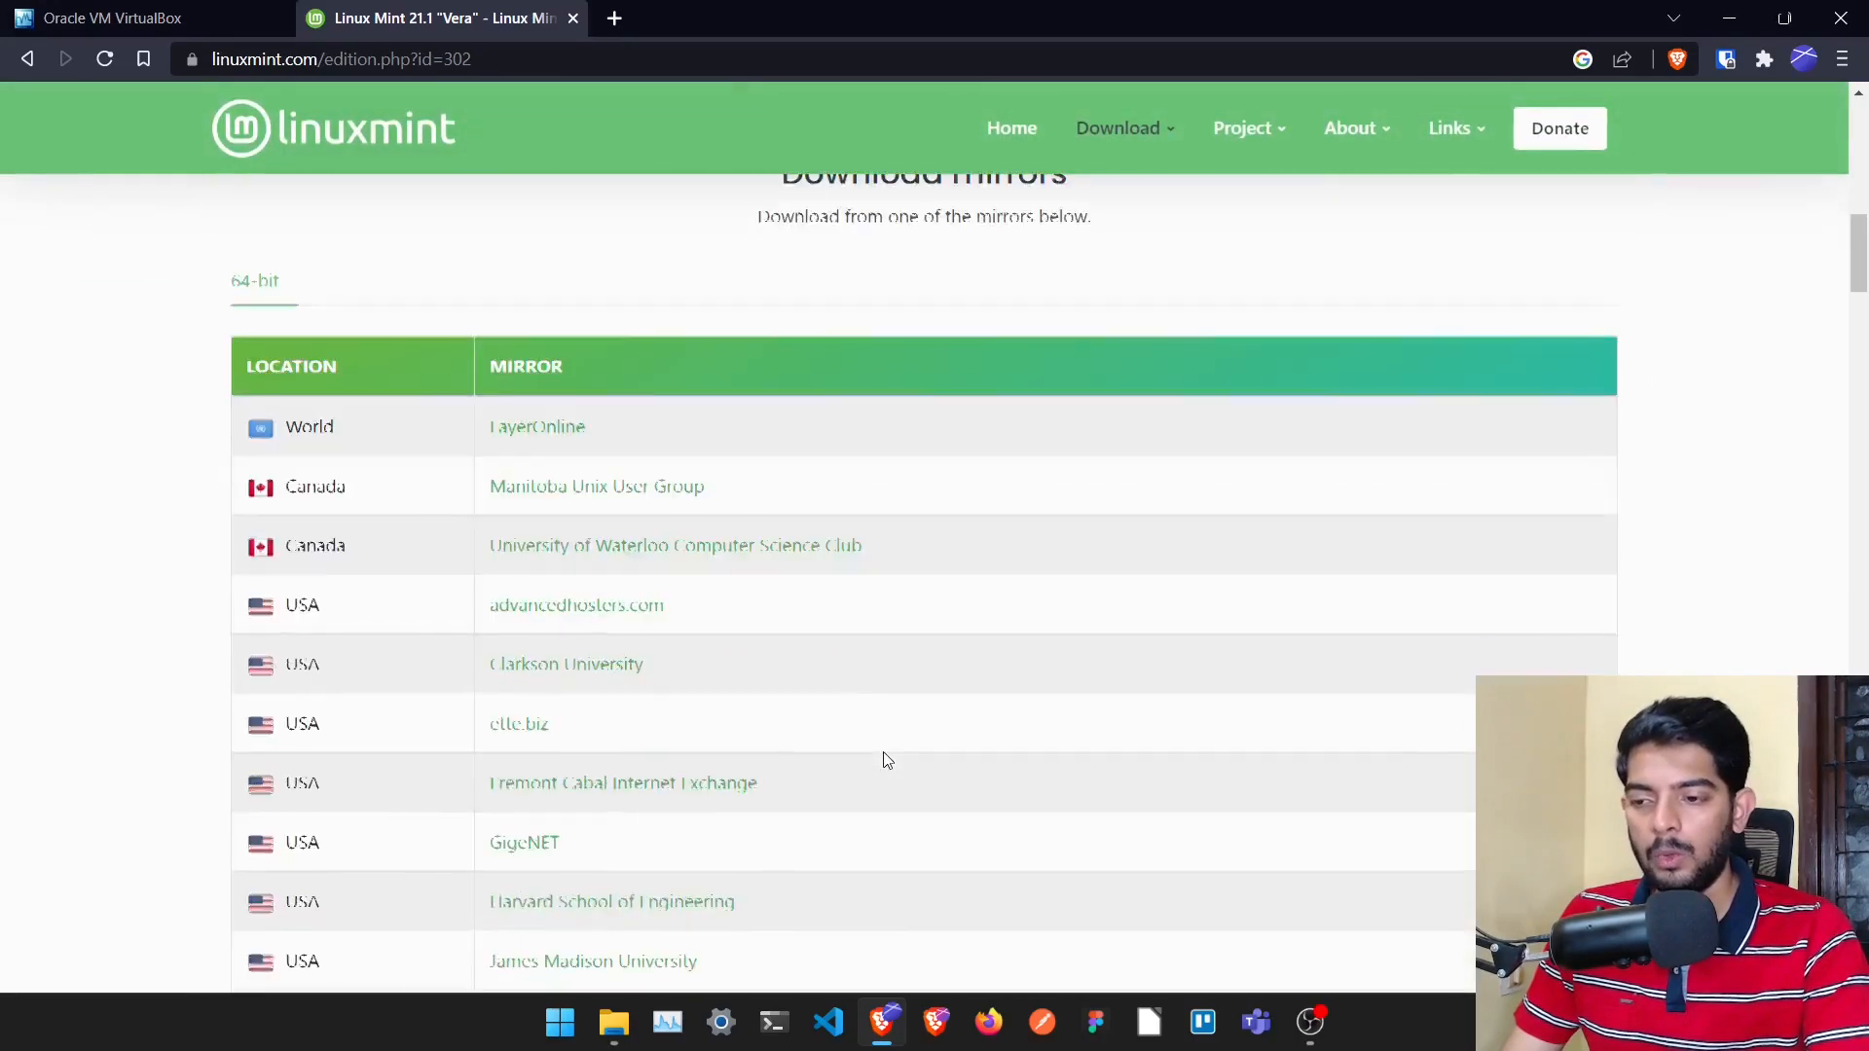
scroll(884, 758, up, 15)
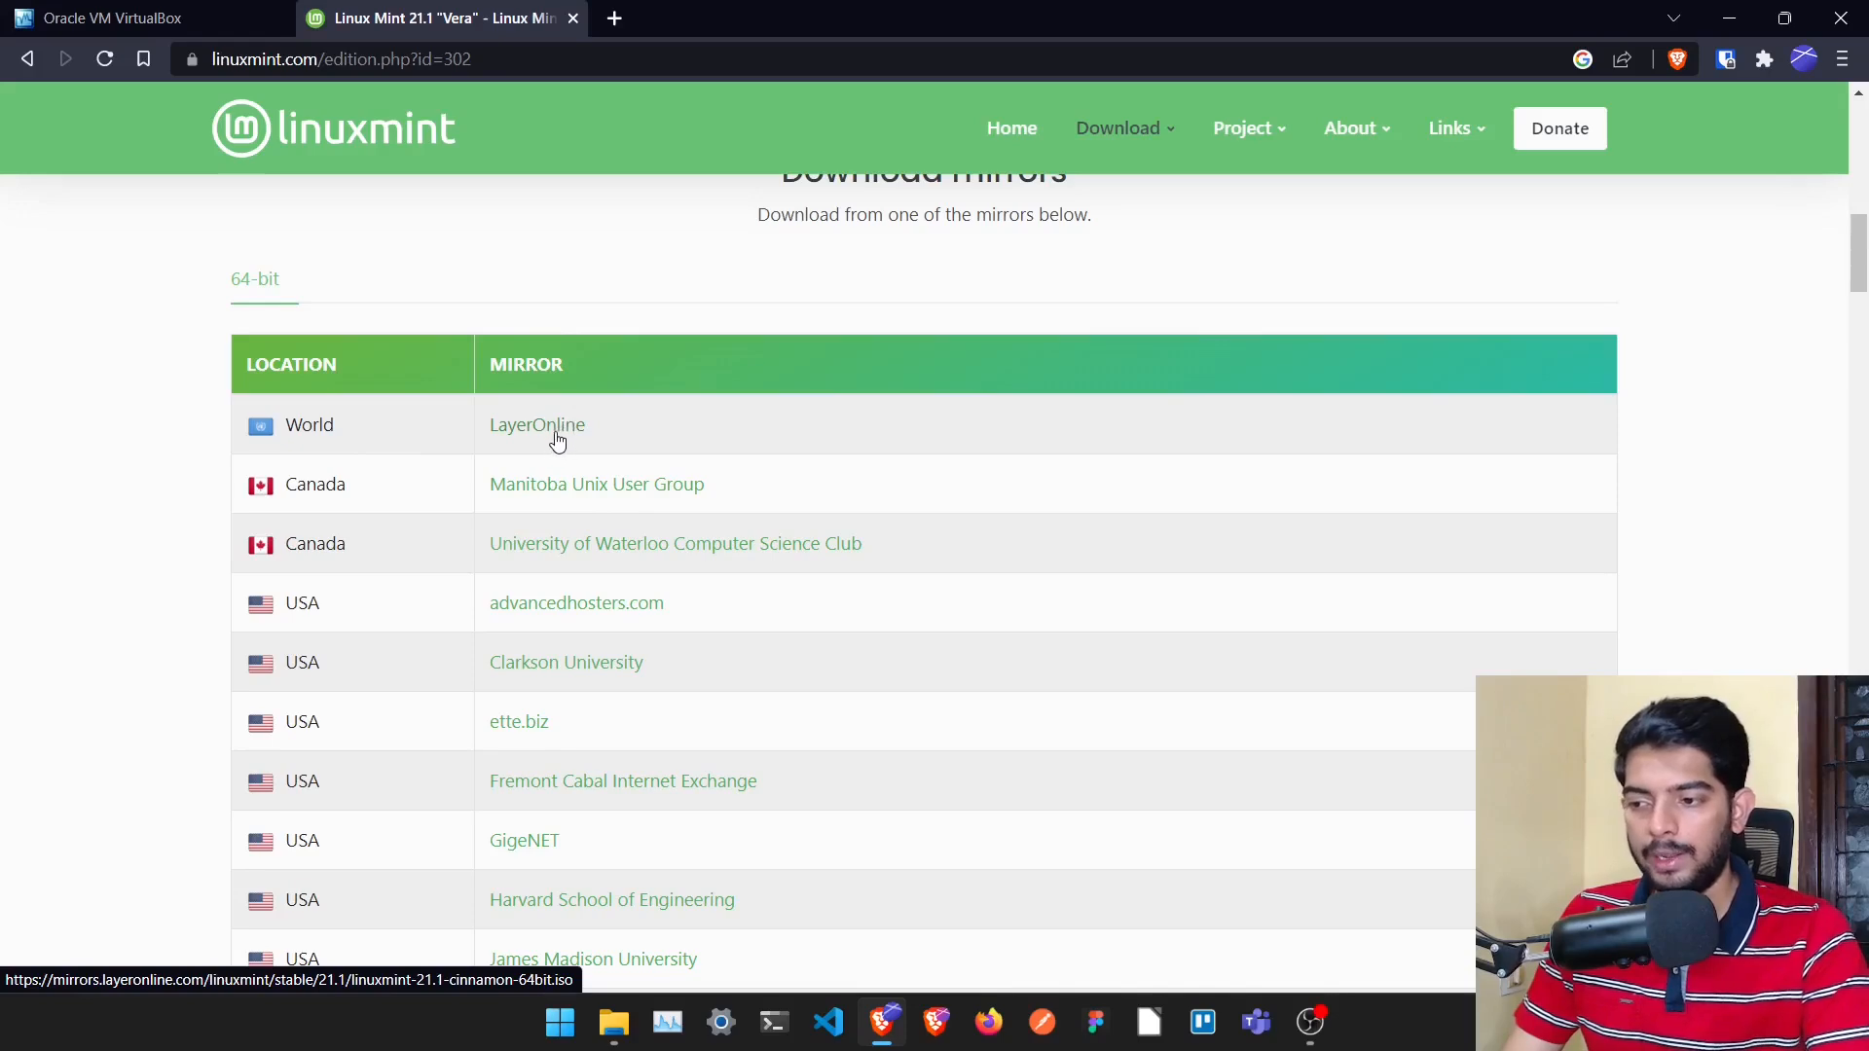
scroll(668, 601, down, 10)
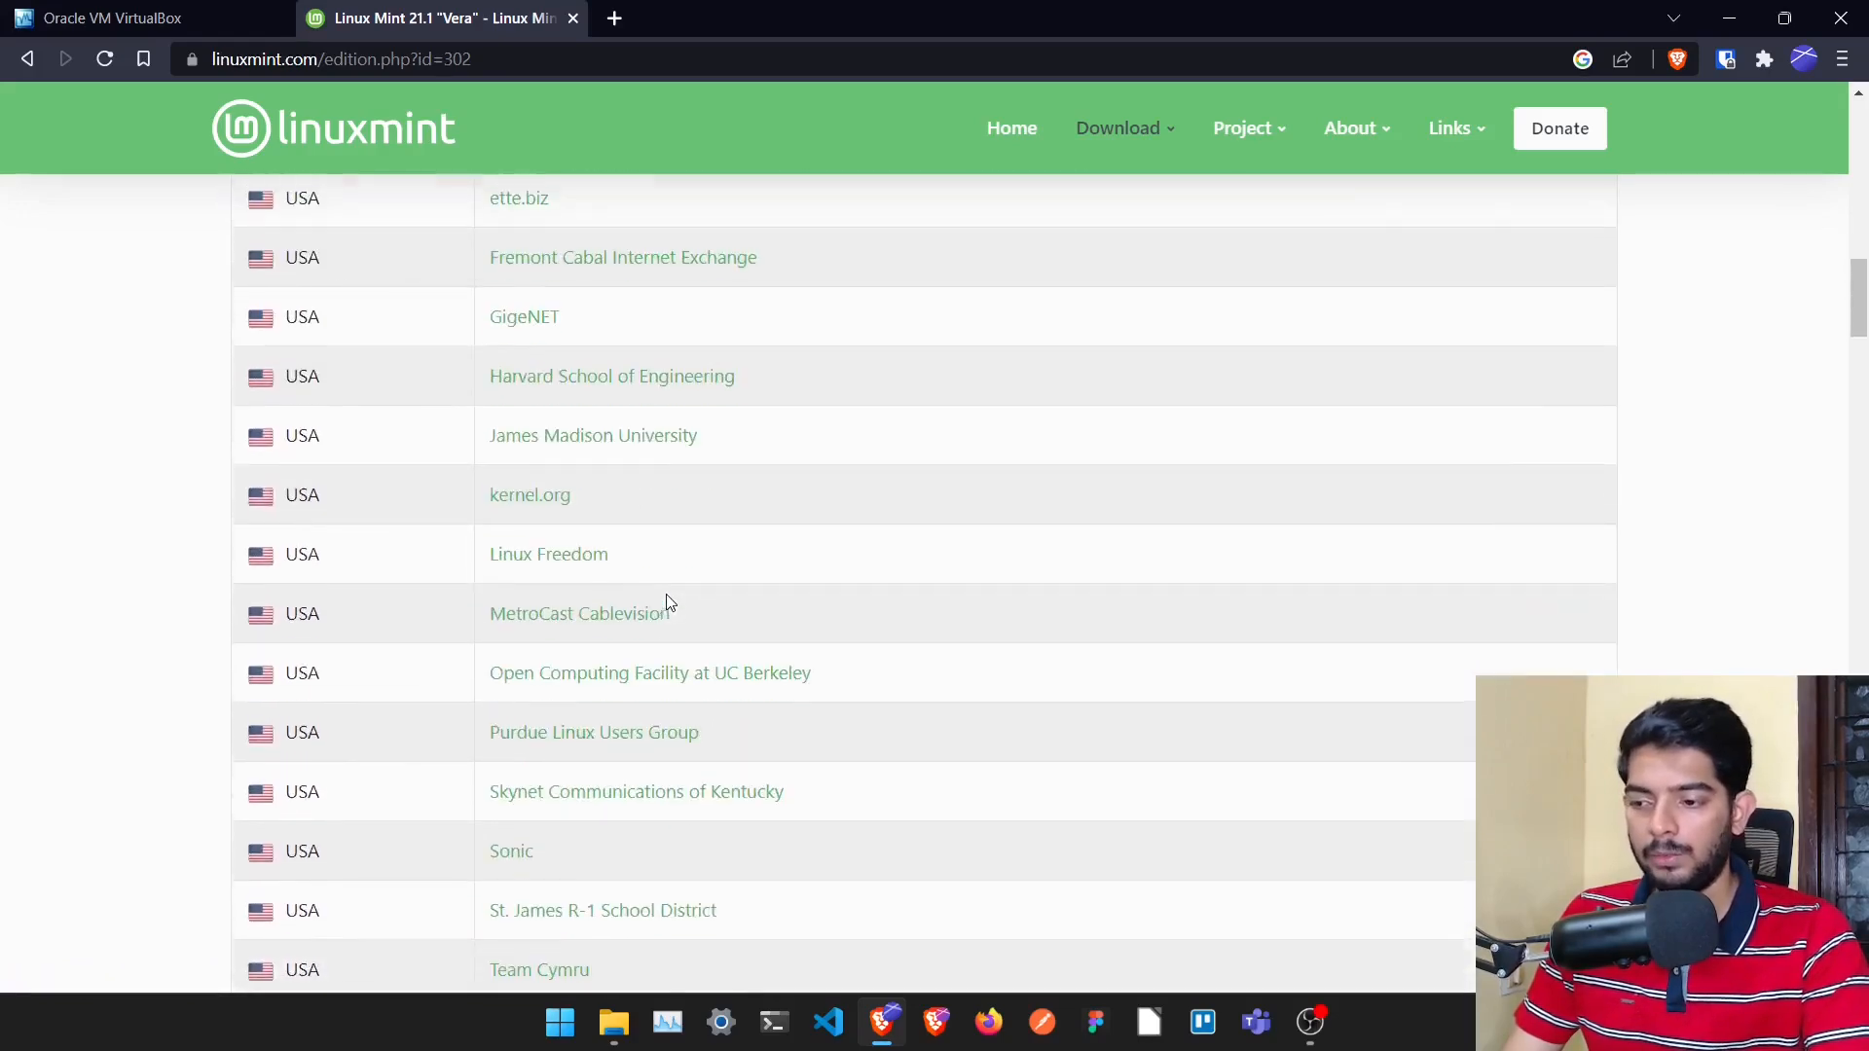
scroll(668, 600, down, 20)
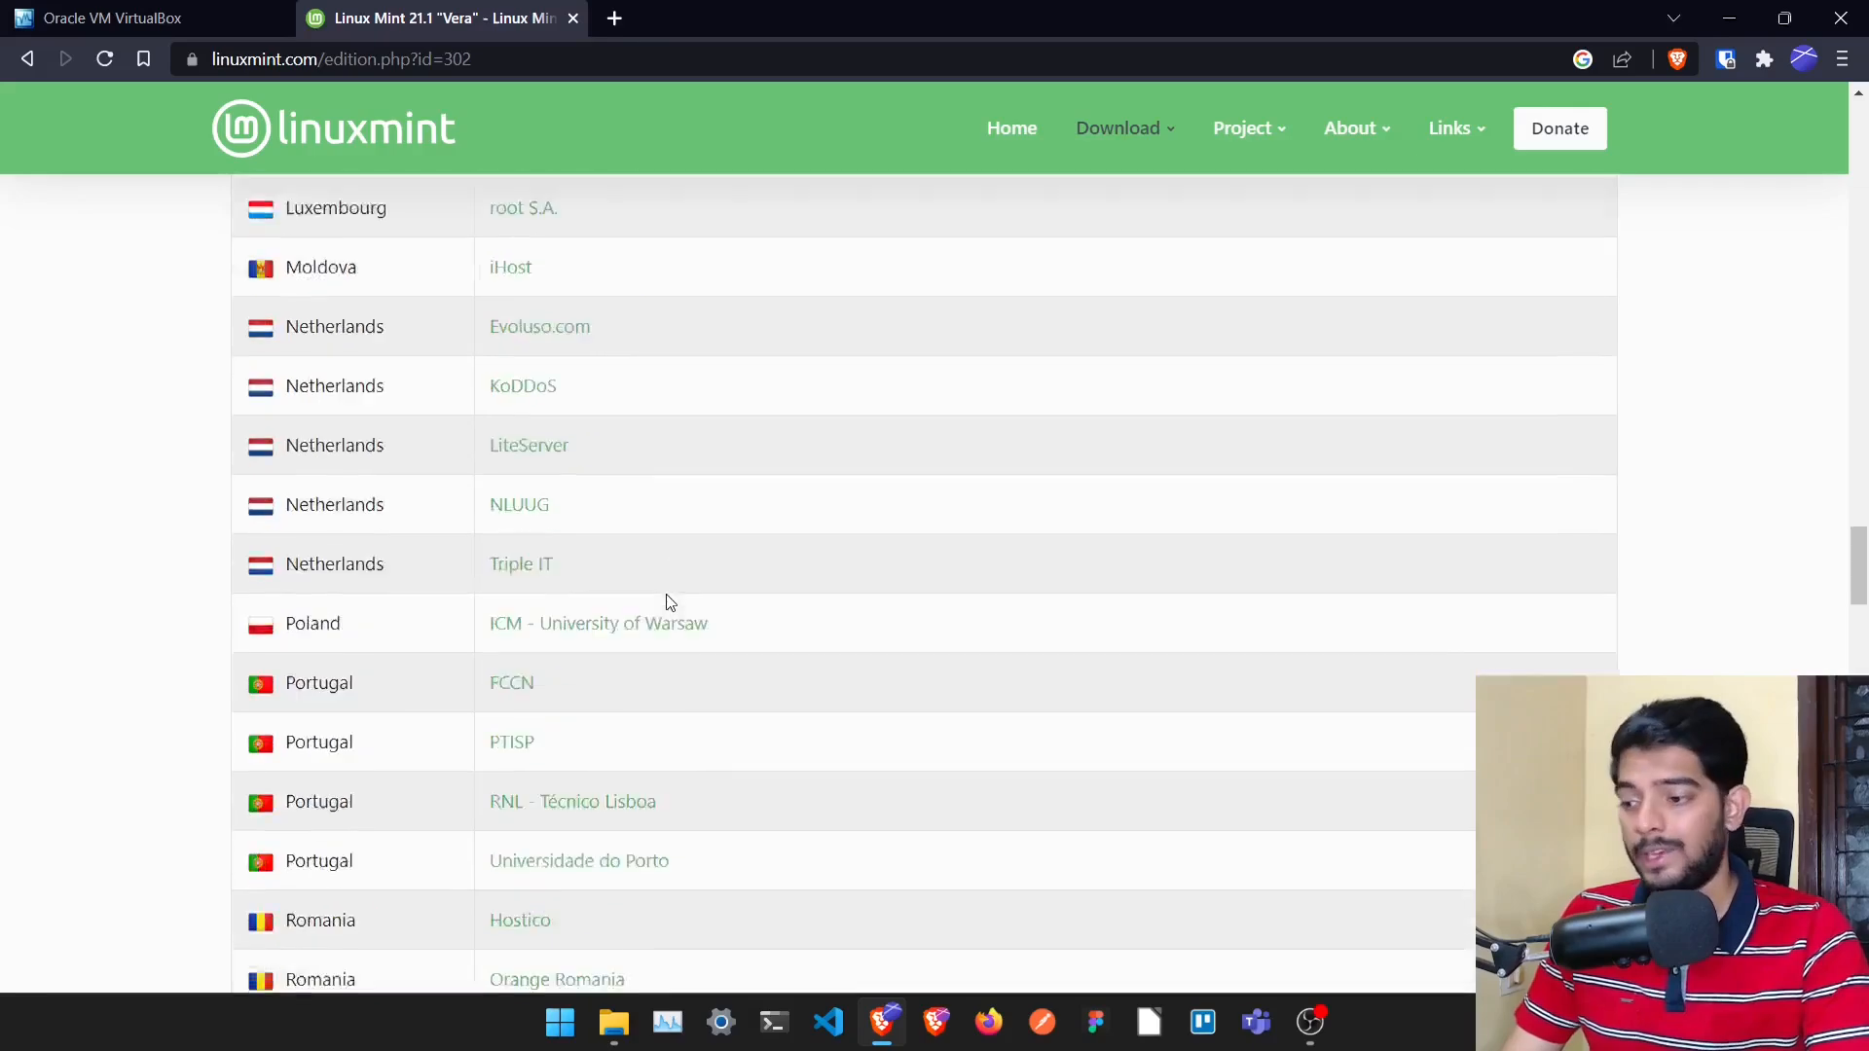
scroll(670, 601, down, 14)
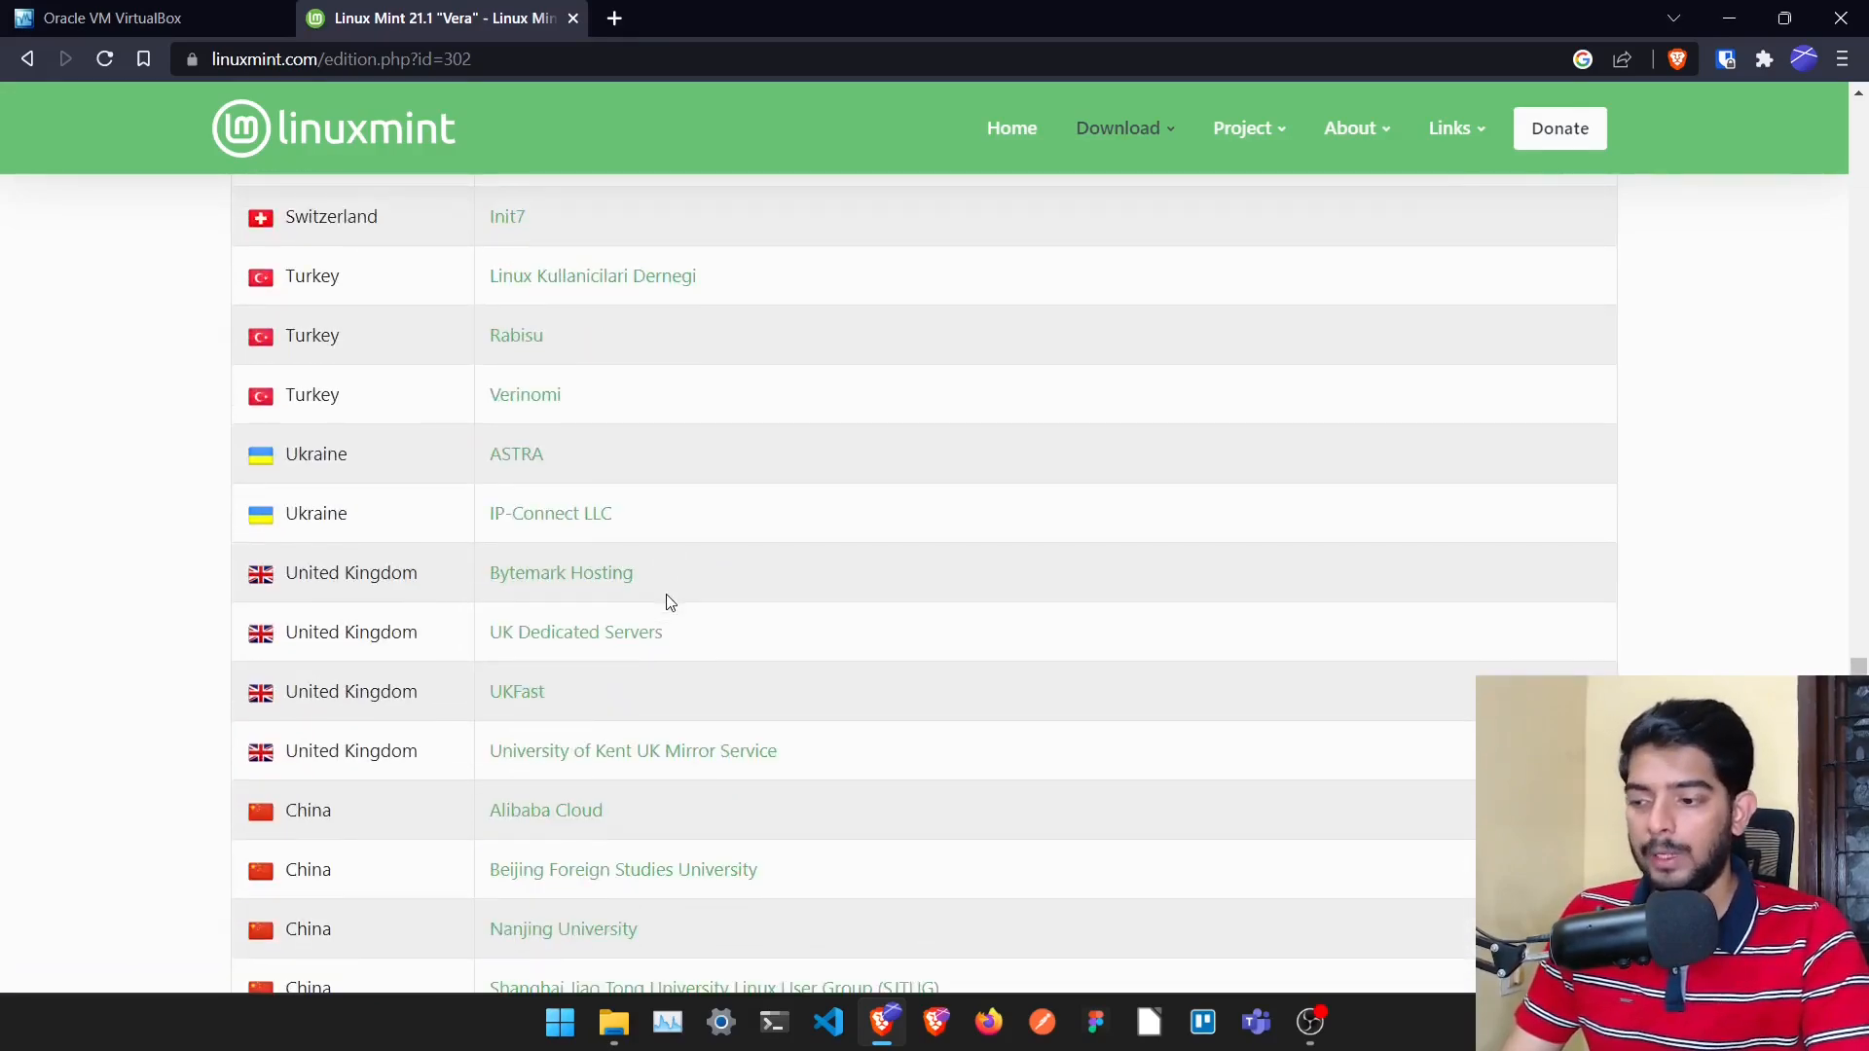
scroll(669, 600, down, 5)
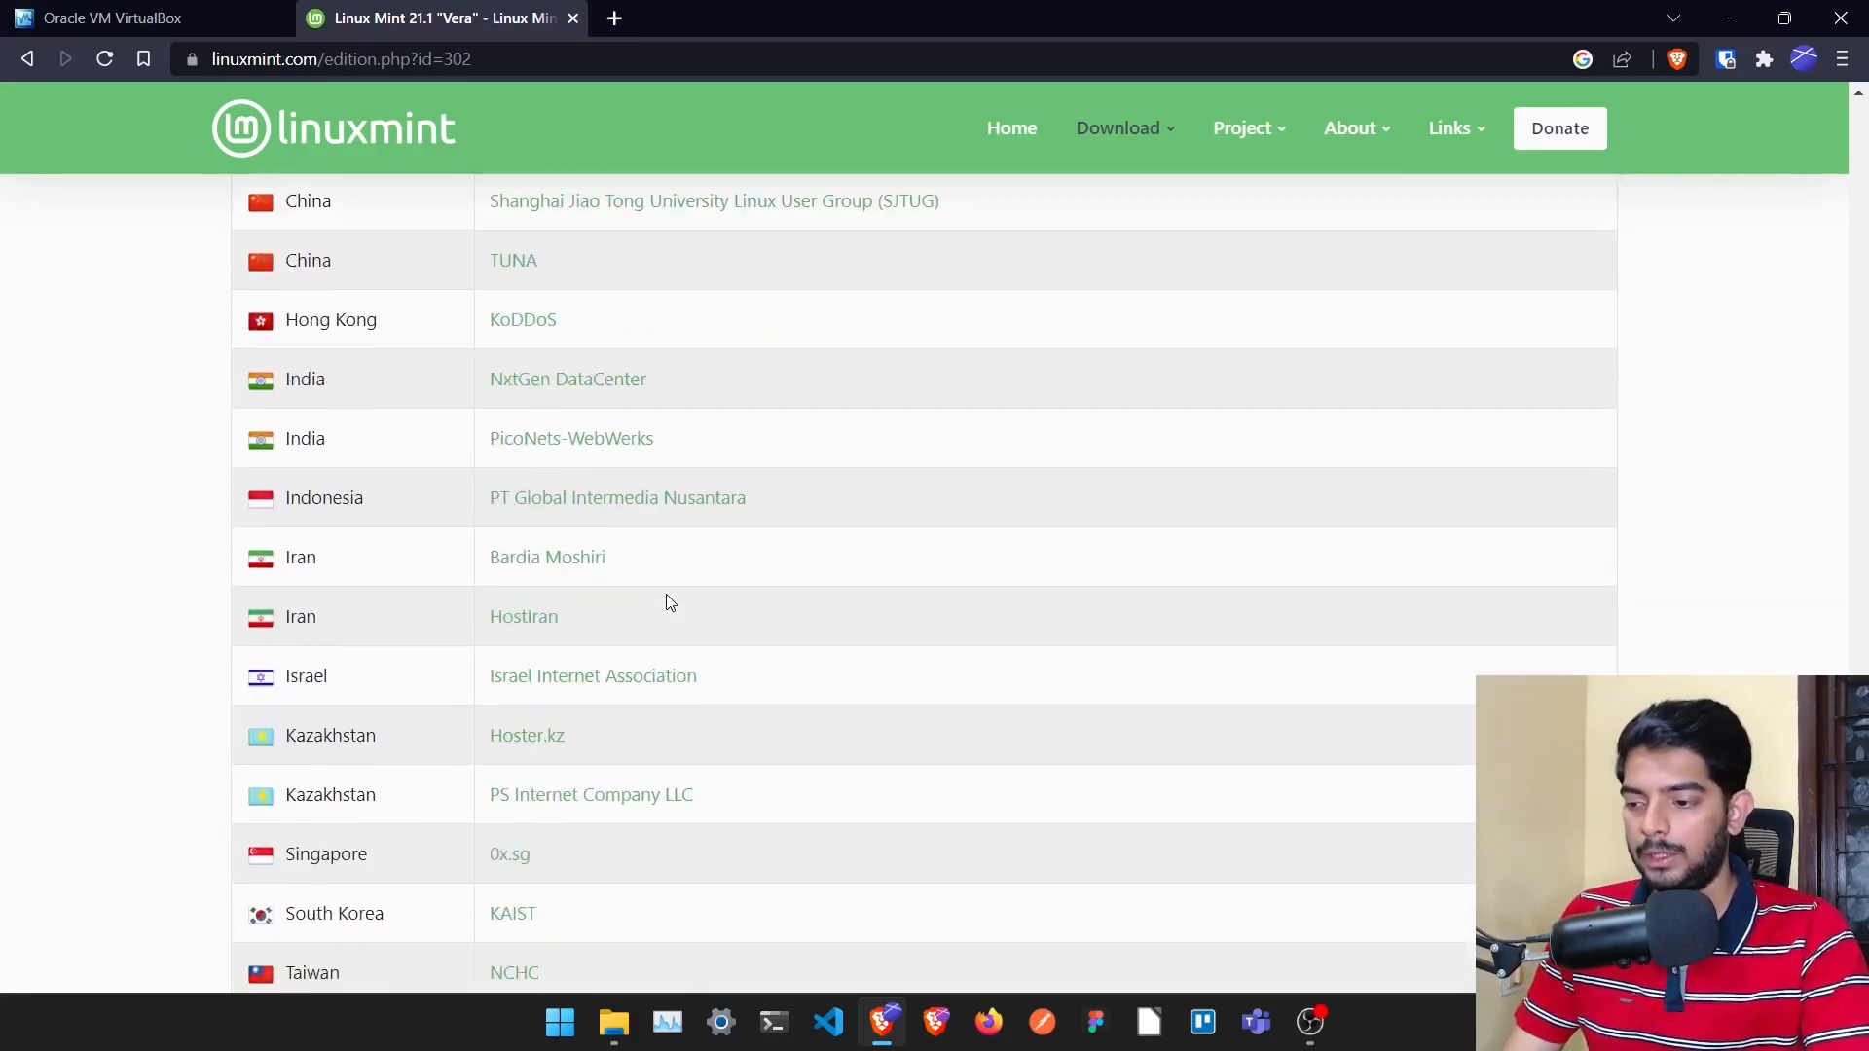
click(563, 454)
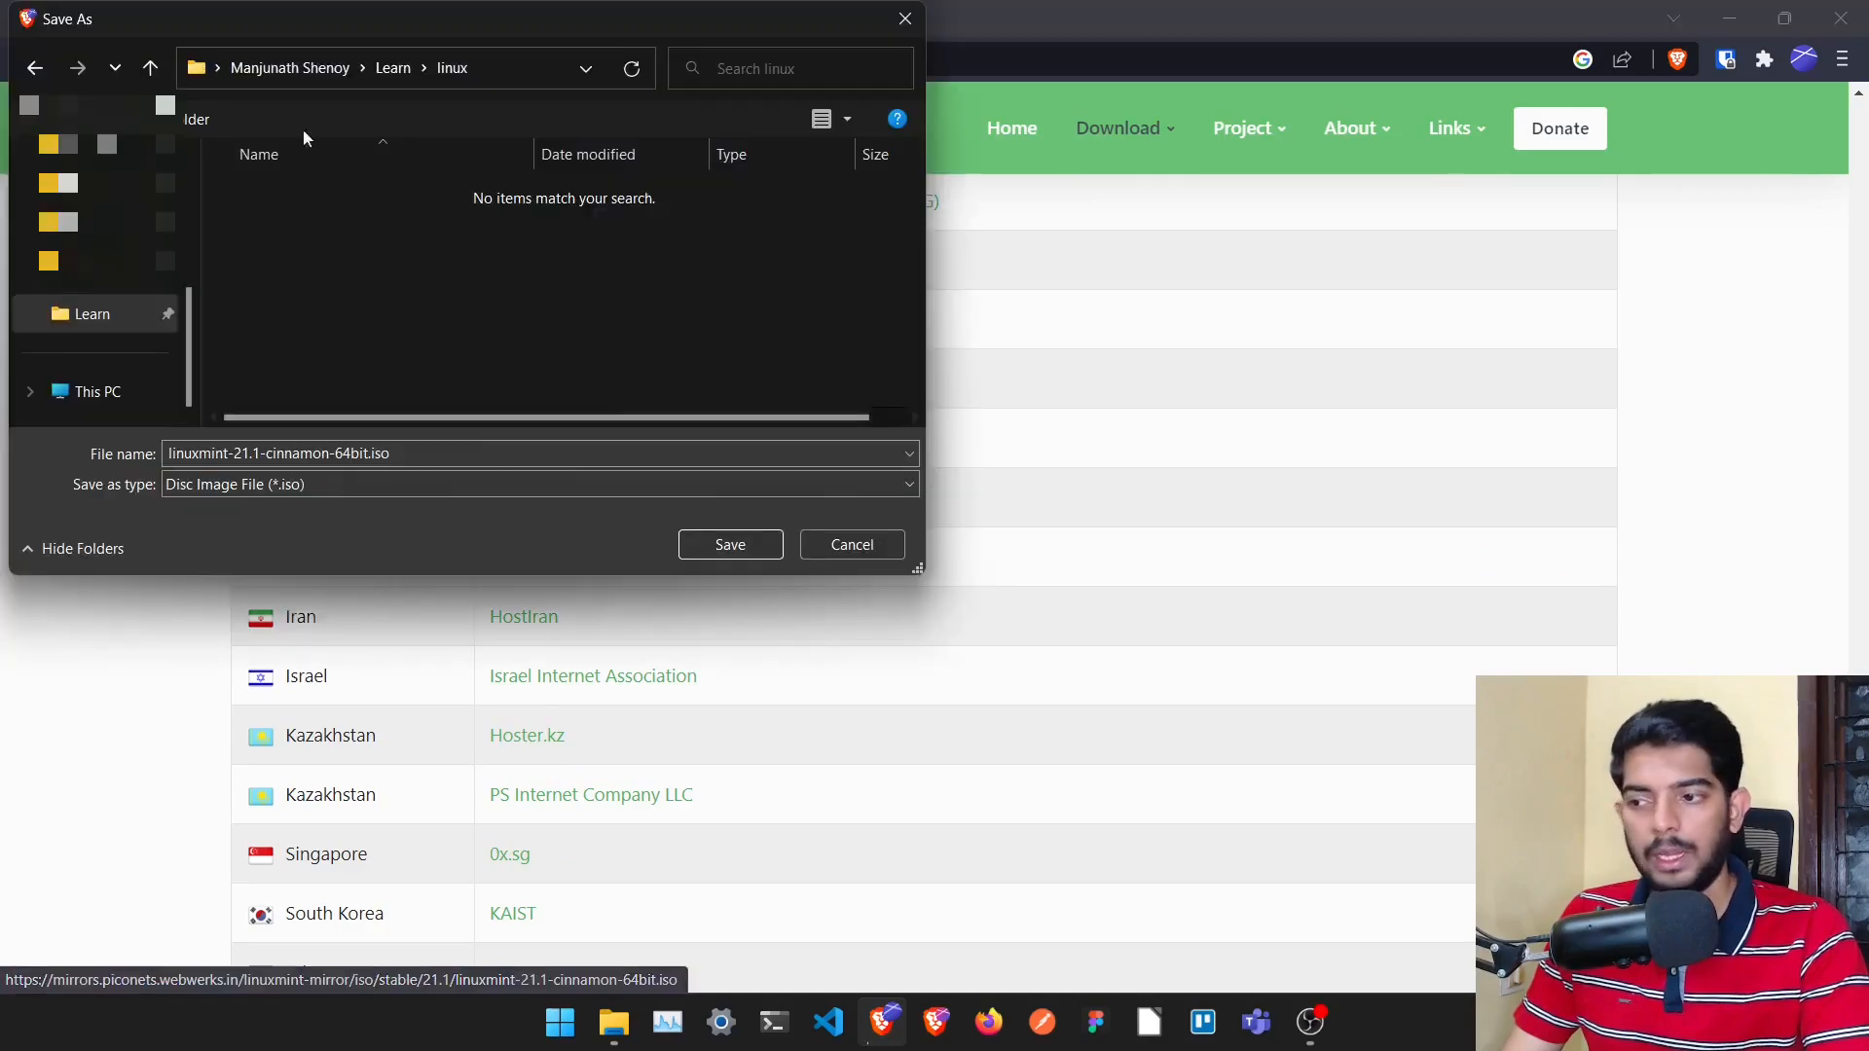
click(744, 547)
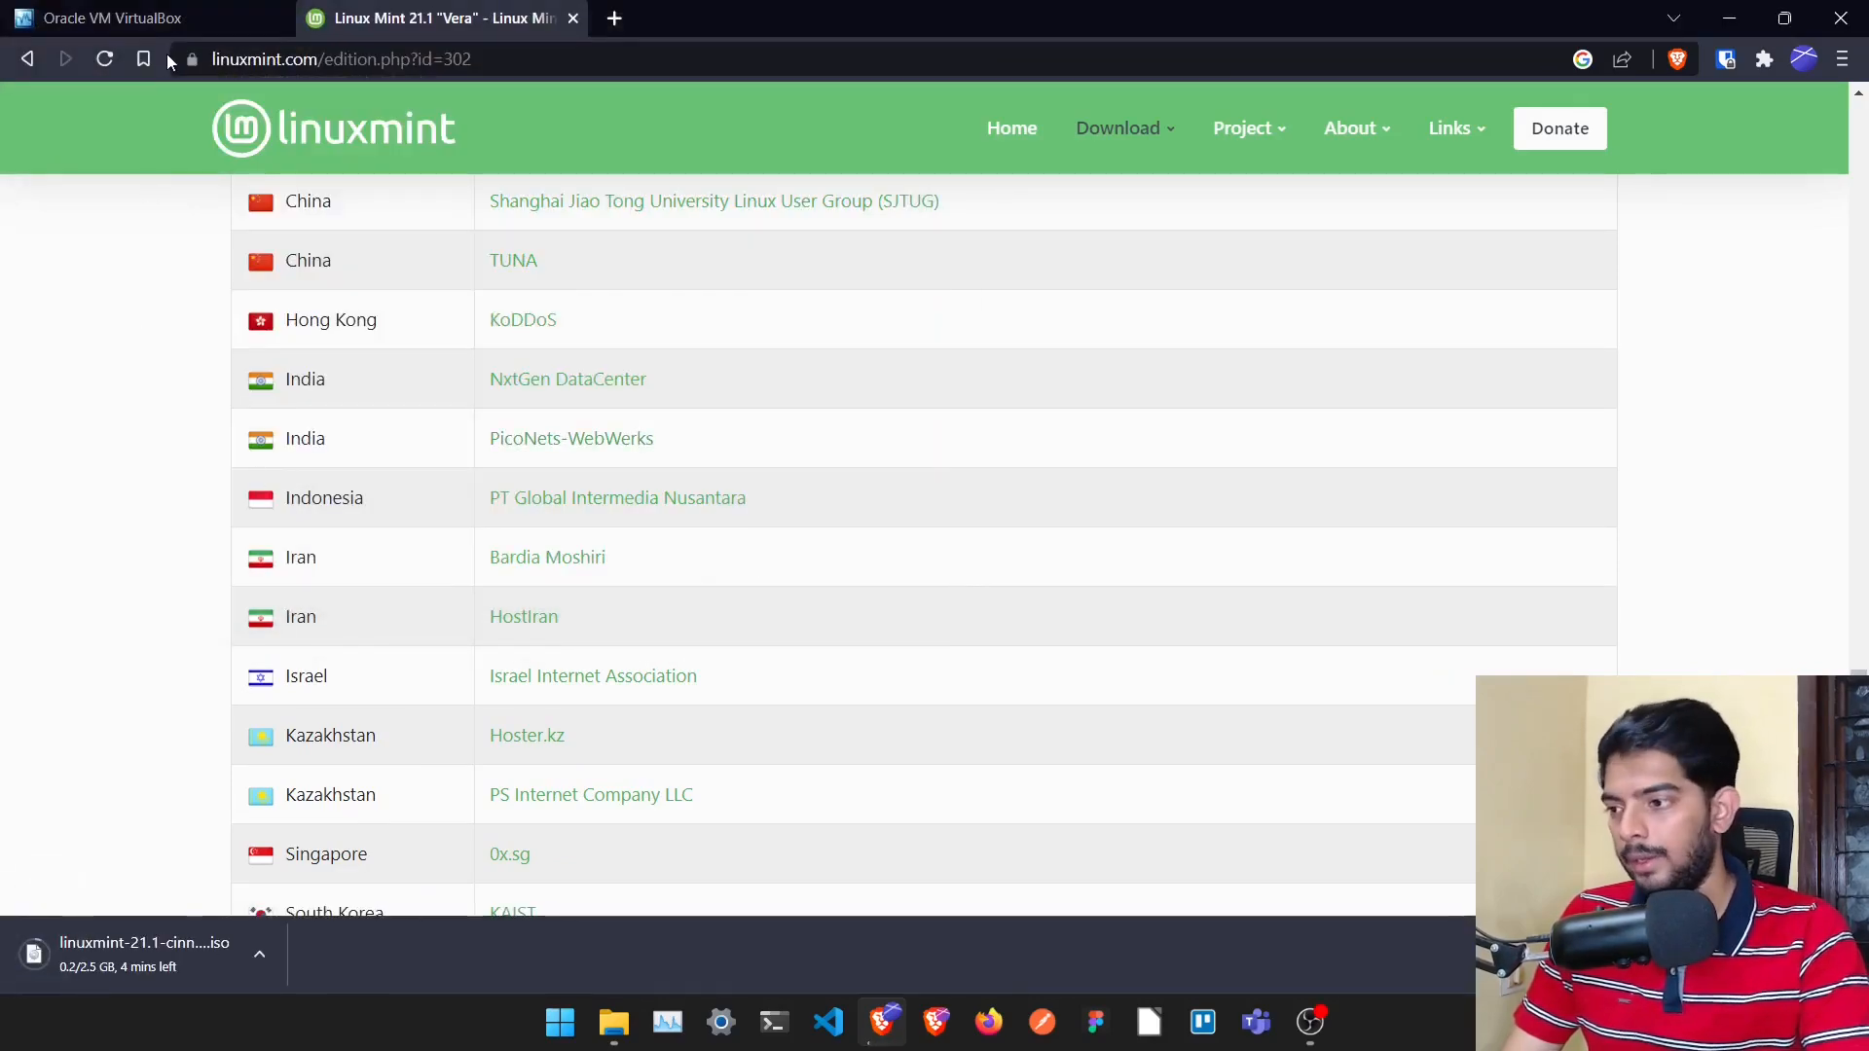
Open the VirtualBox 7.0 downloads page and request the Windows hosts installer, cancelling the save
click(156, 21)
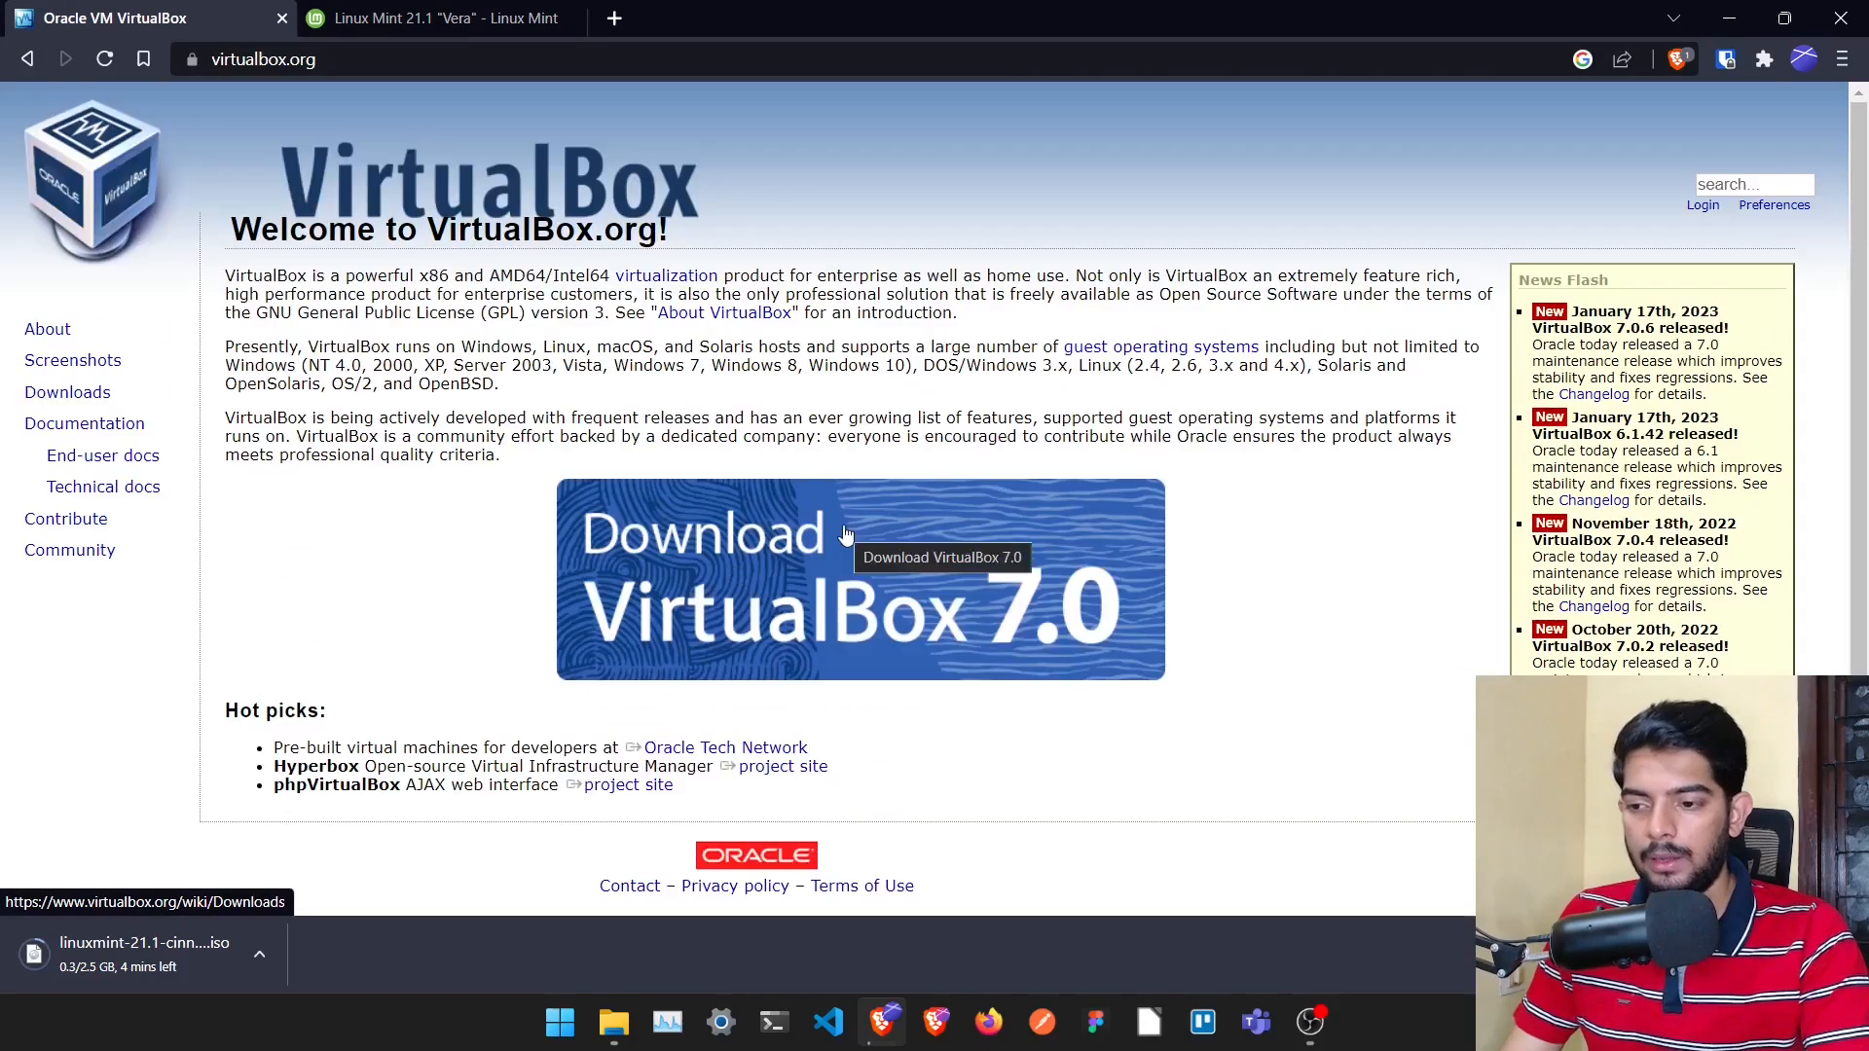
click(846, 535)
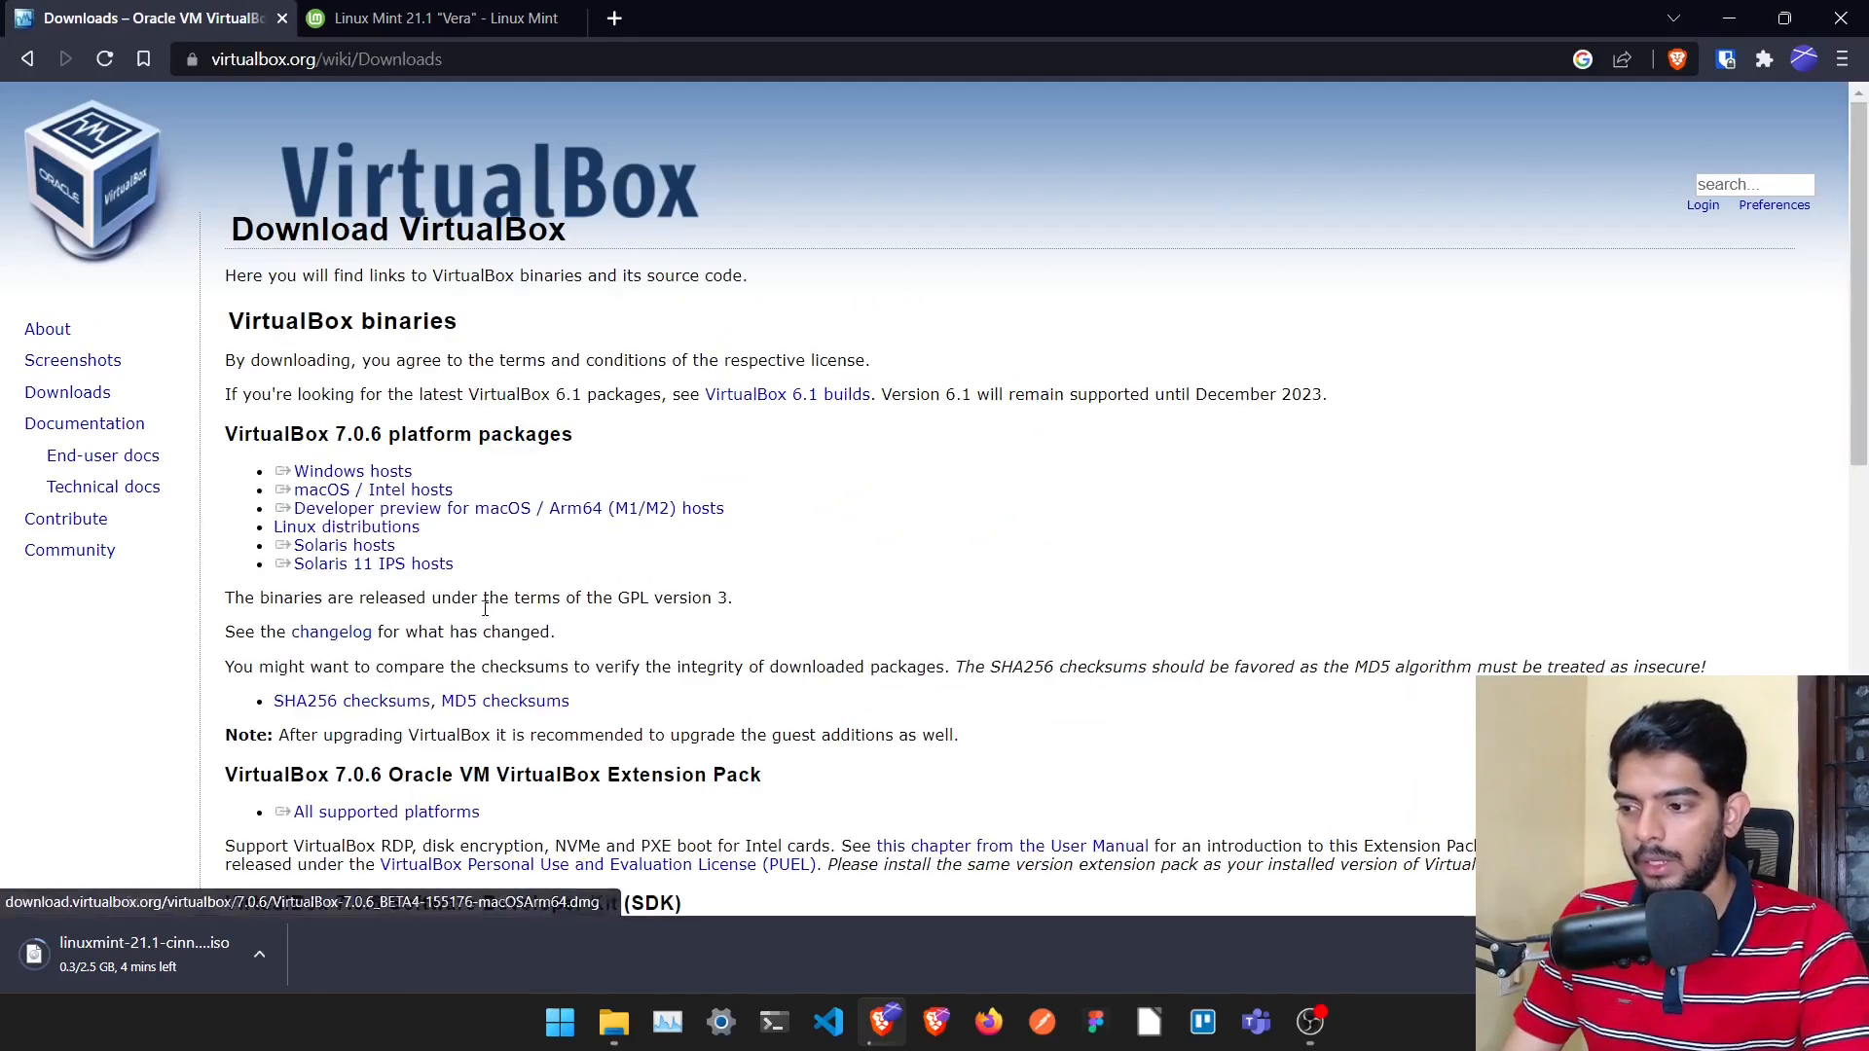
triple_click(385, 474)
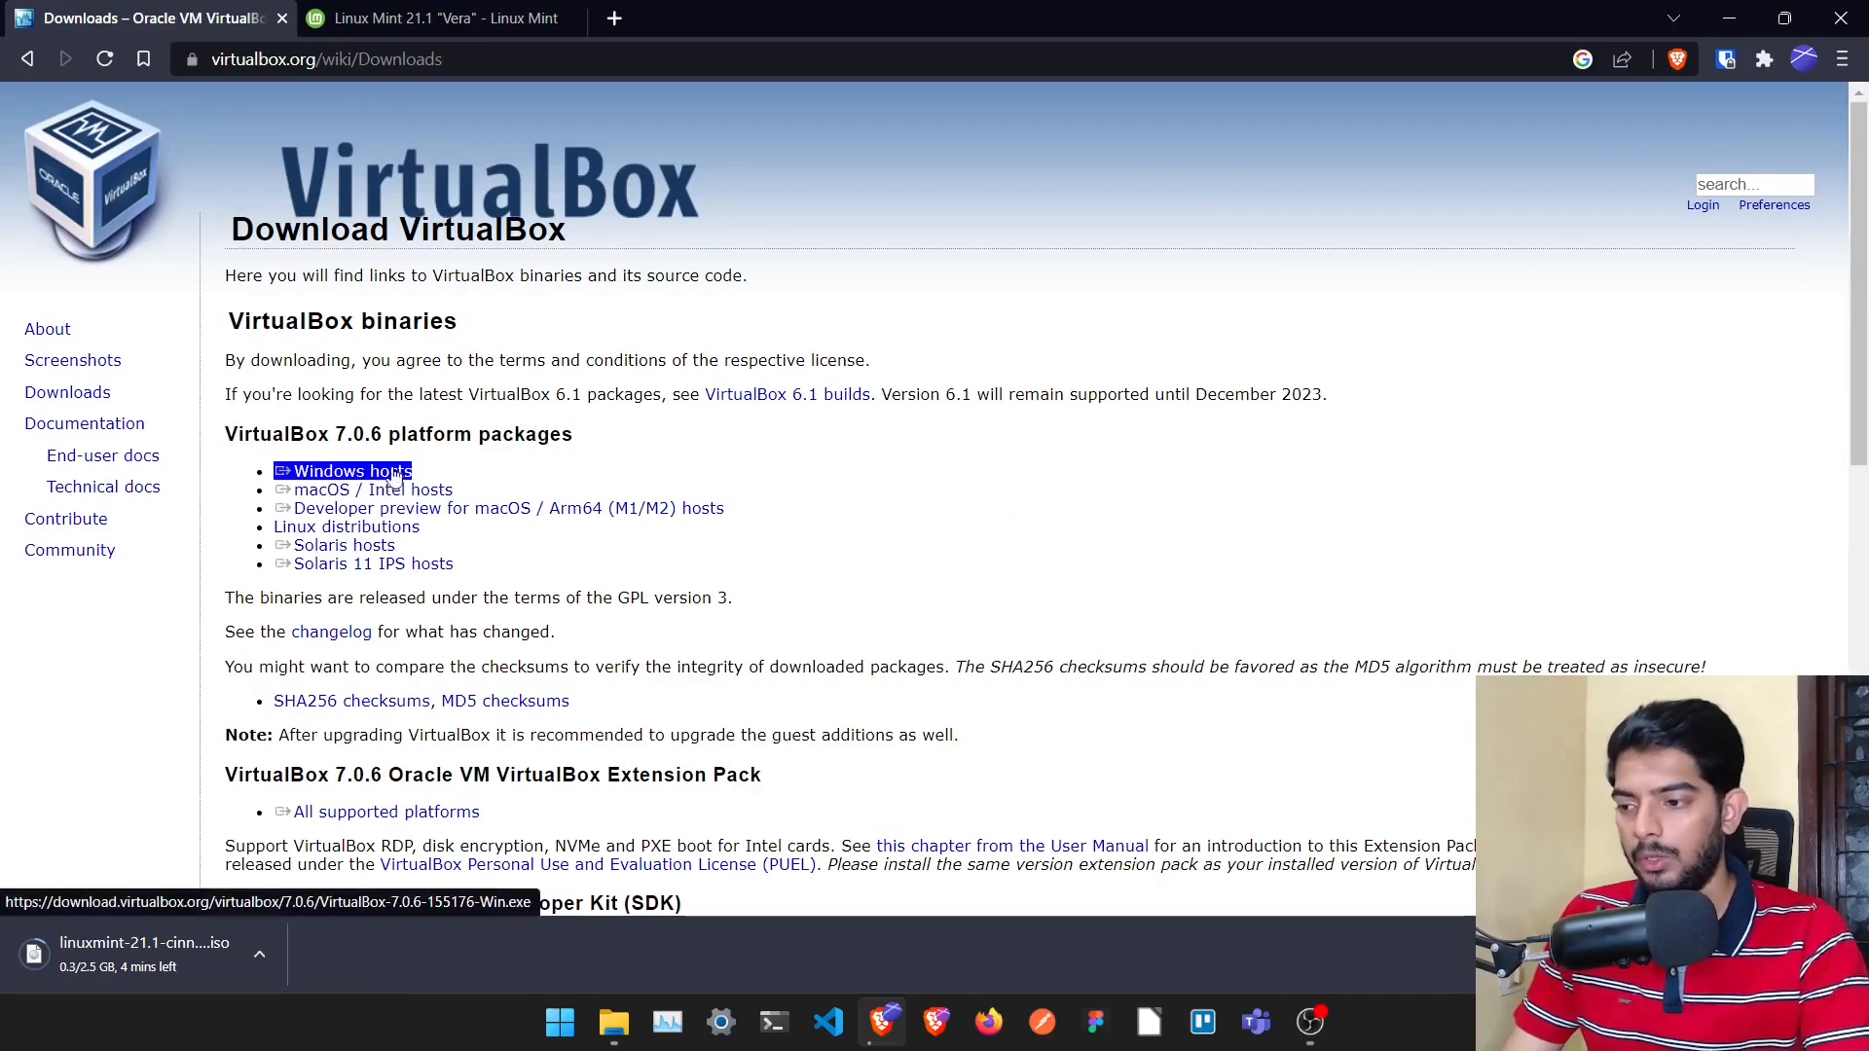
click(355, 475)
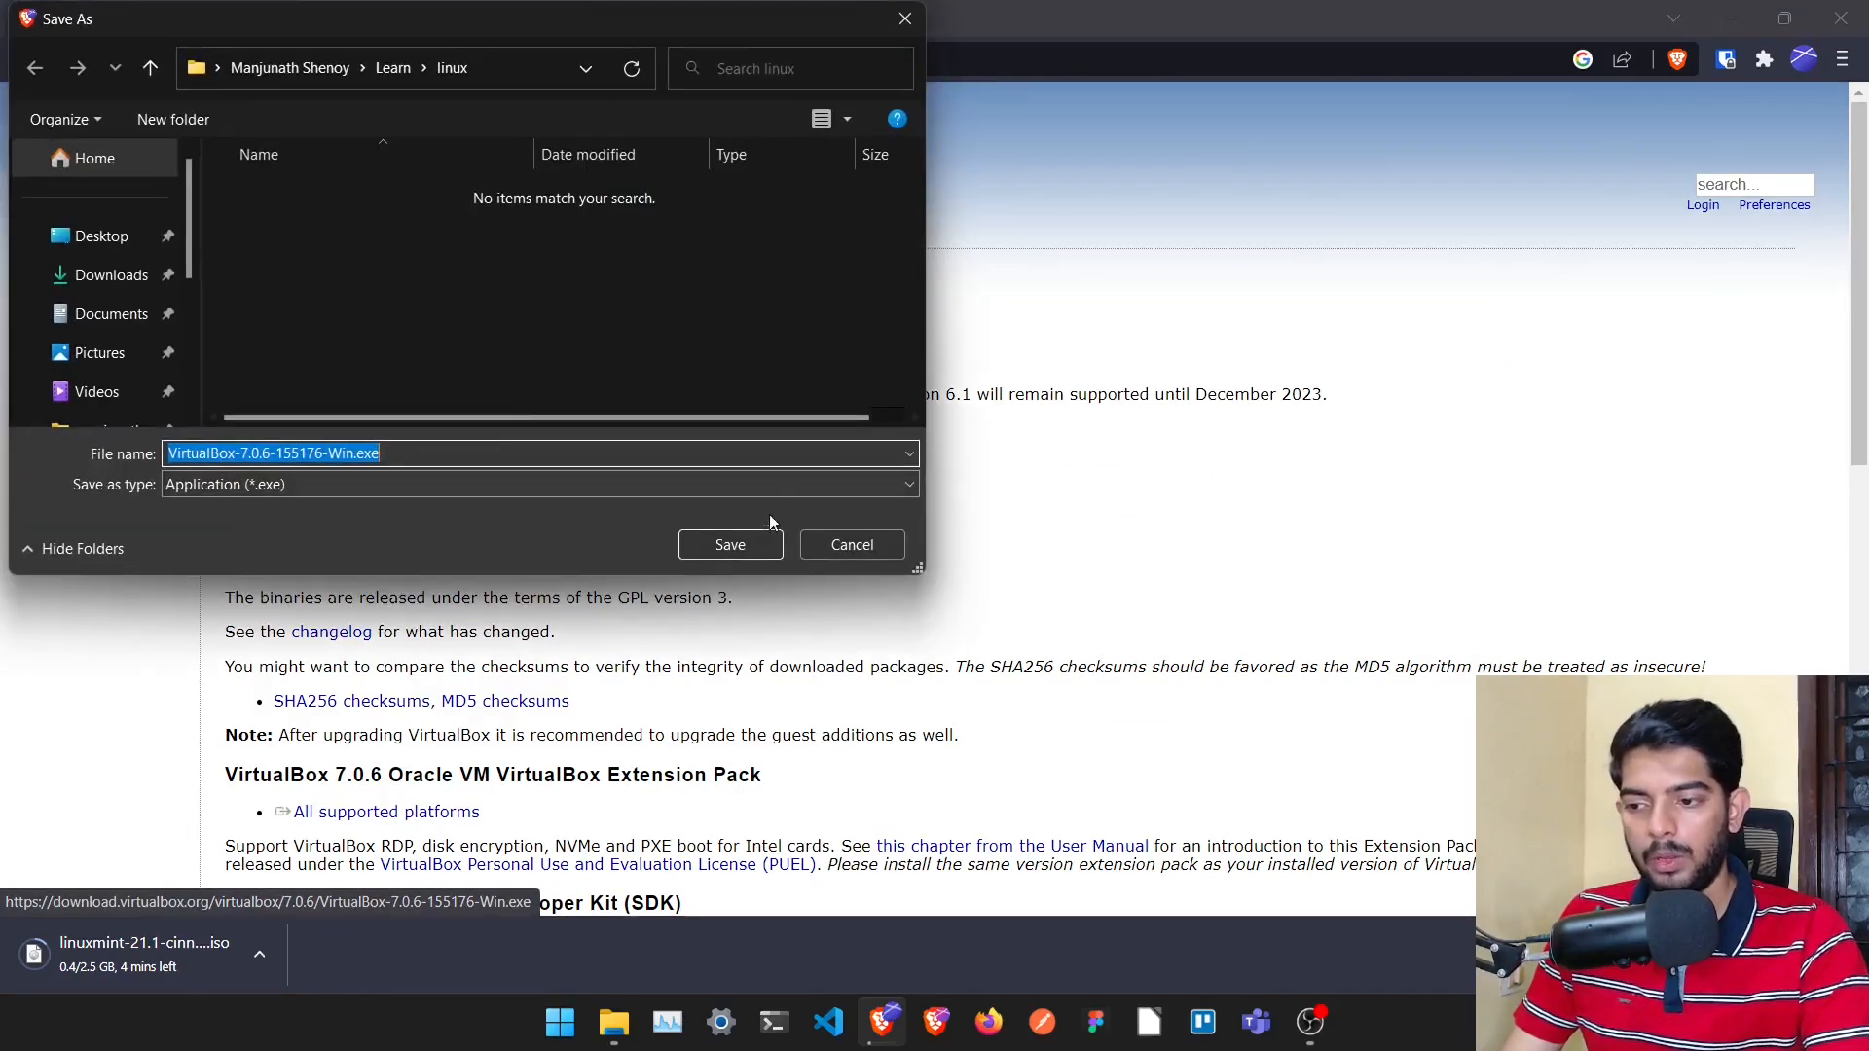
click(885, 545)
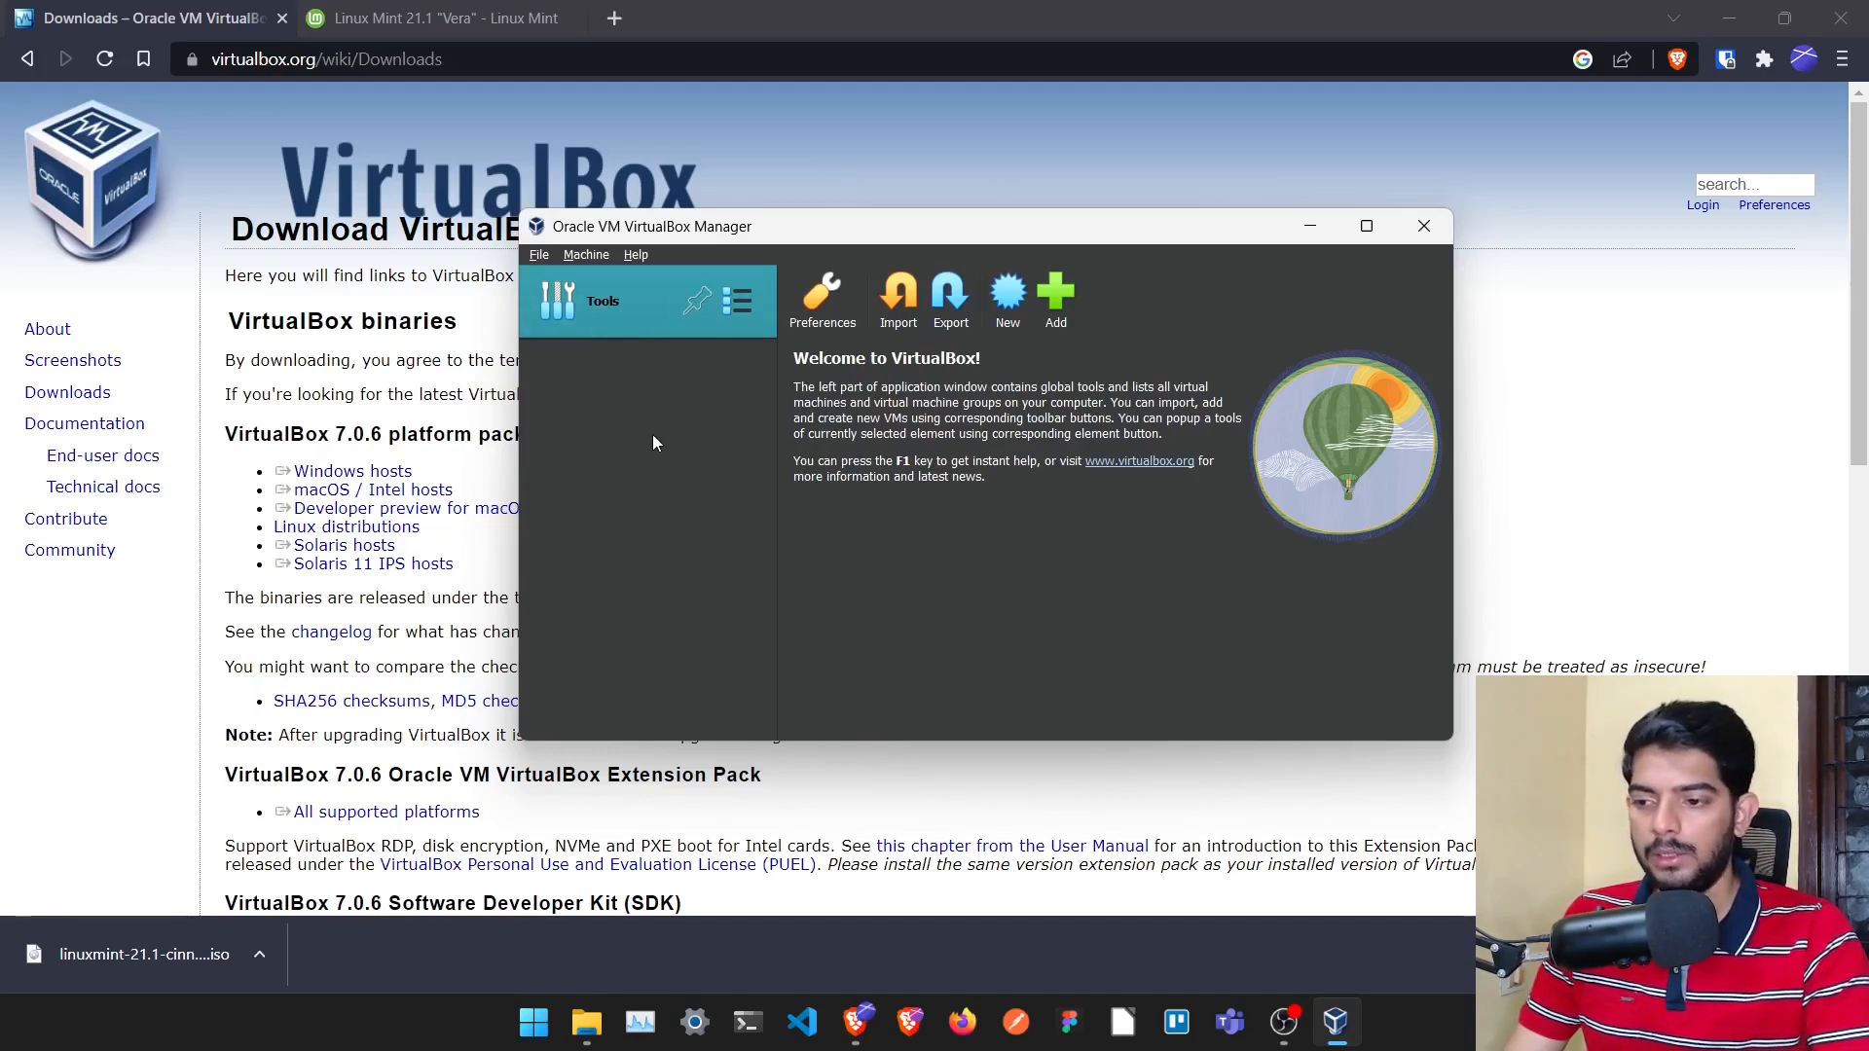
In Oracle VM VirtualBox Manager, start a new virtual machine named "Linux Mint Box" and continue to its hardware settings
click(1018, 307)
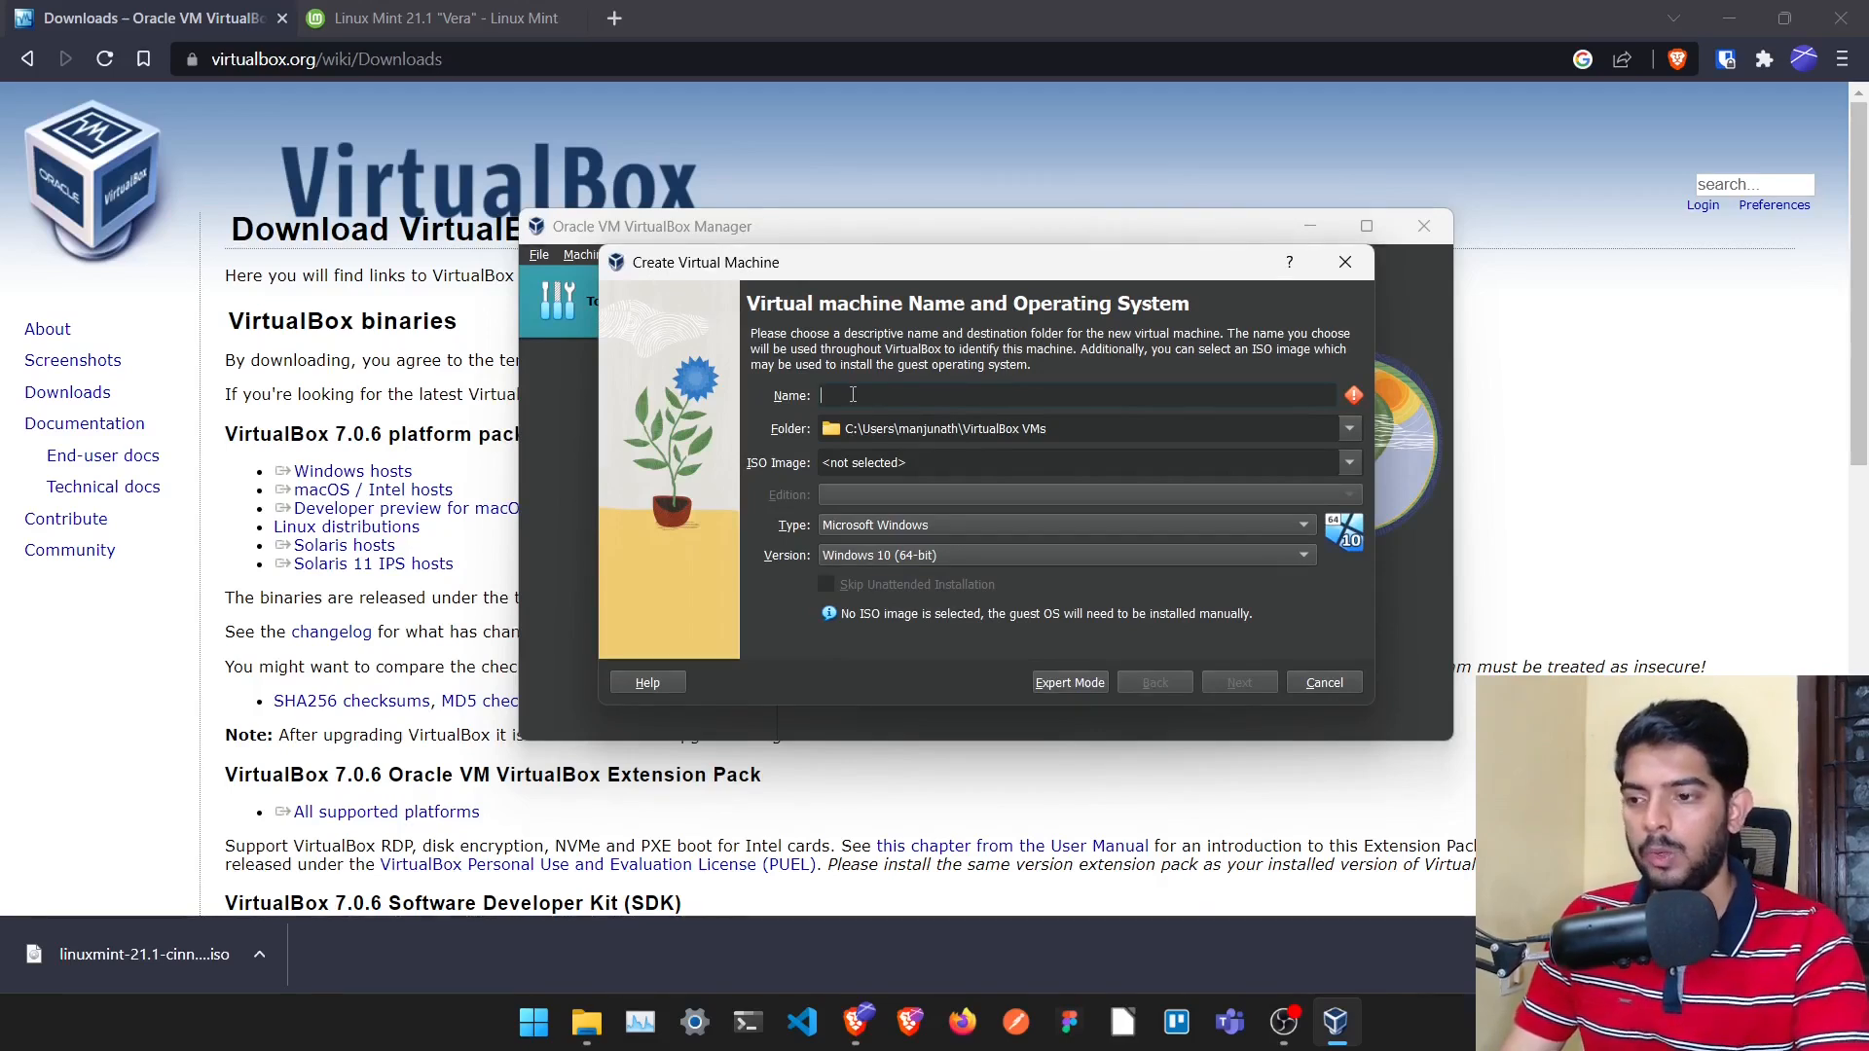
text(L)
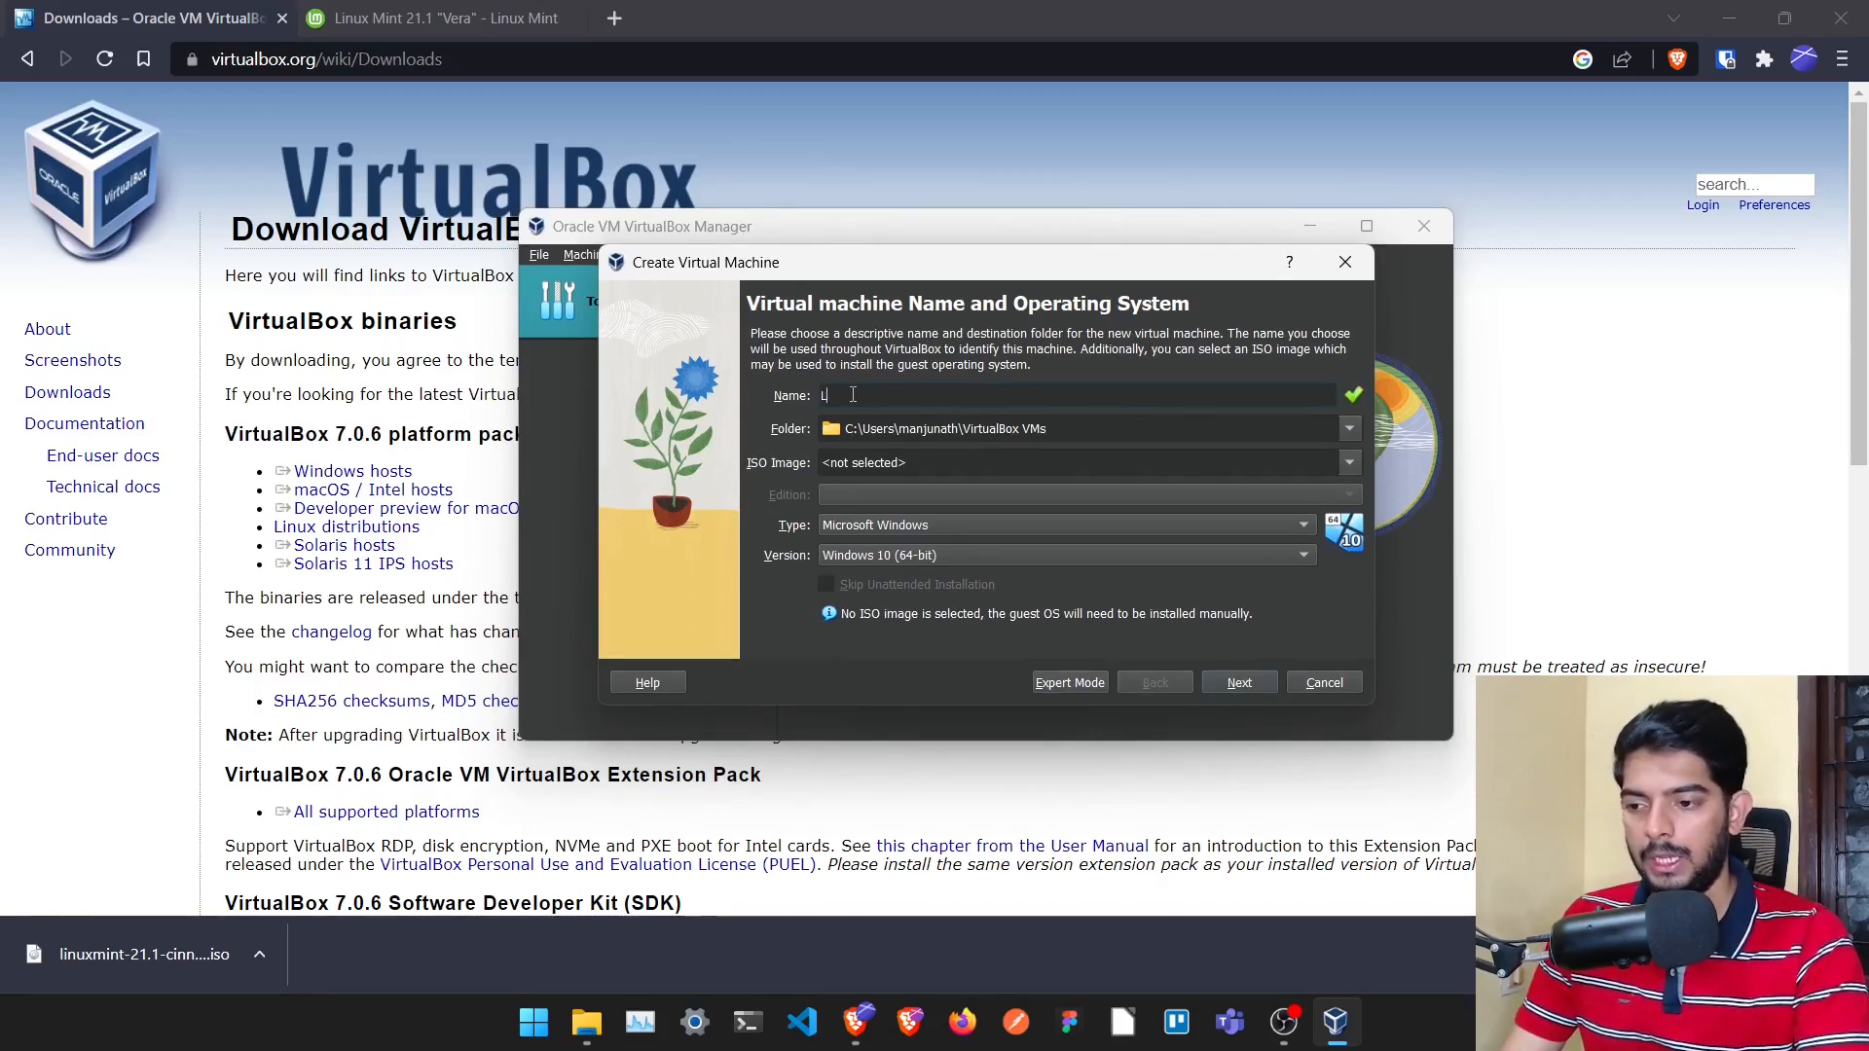
text(inux Min)
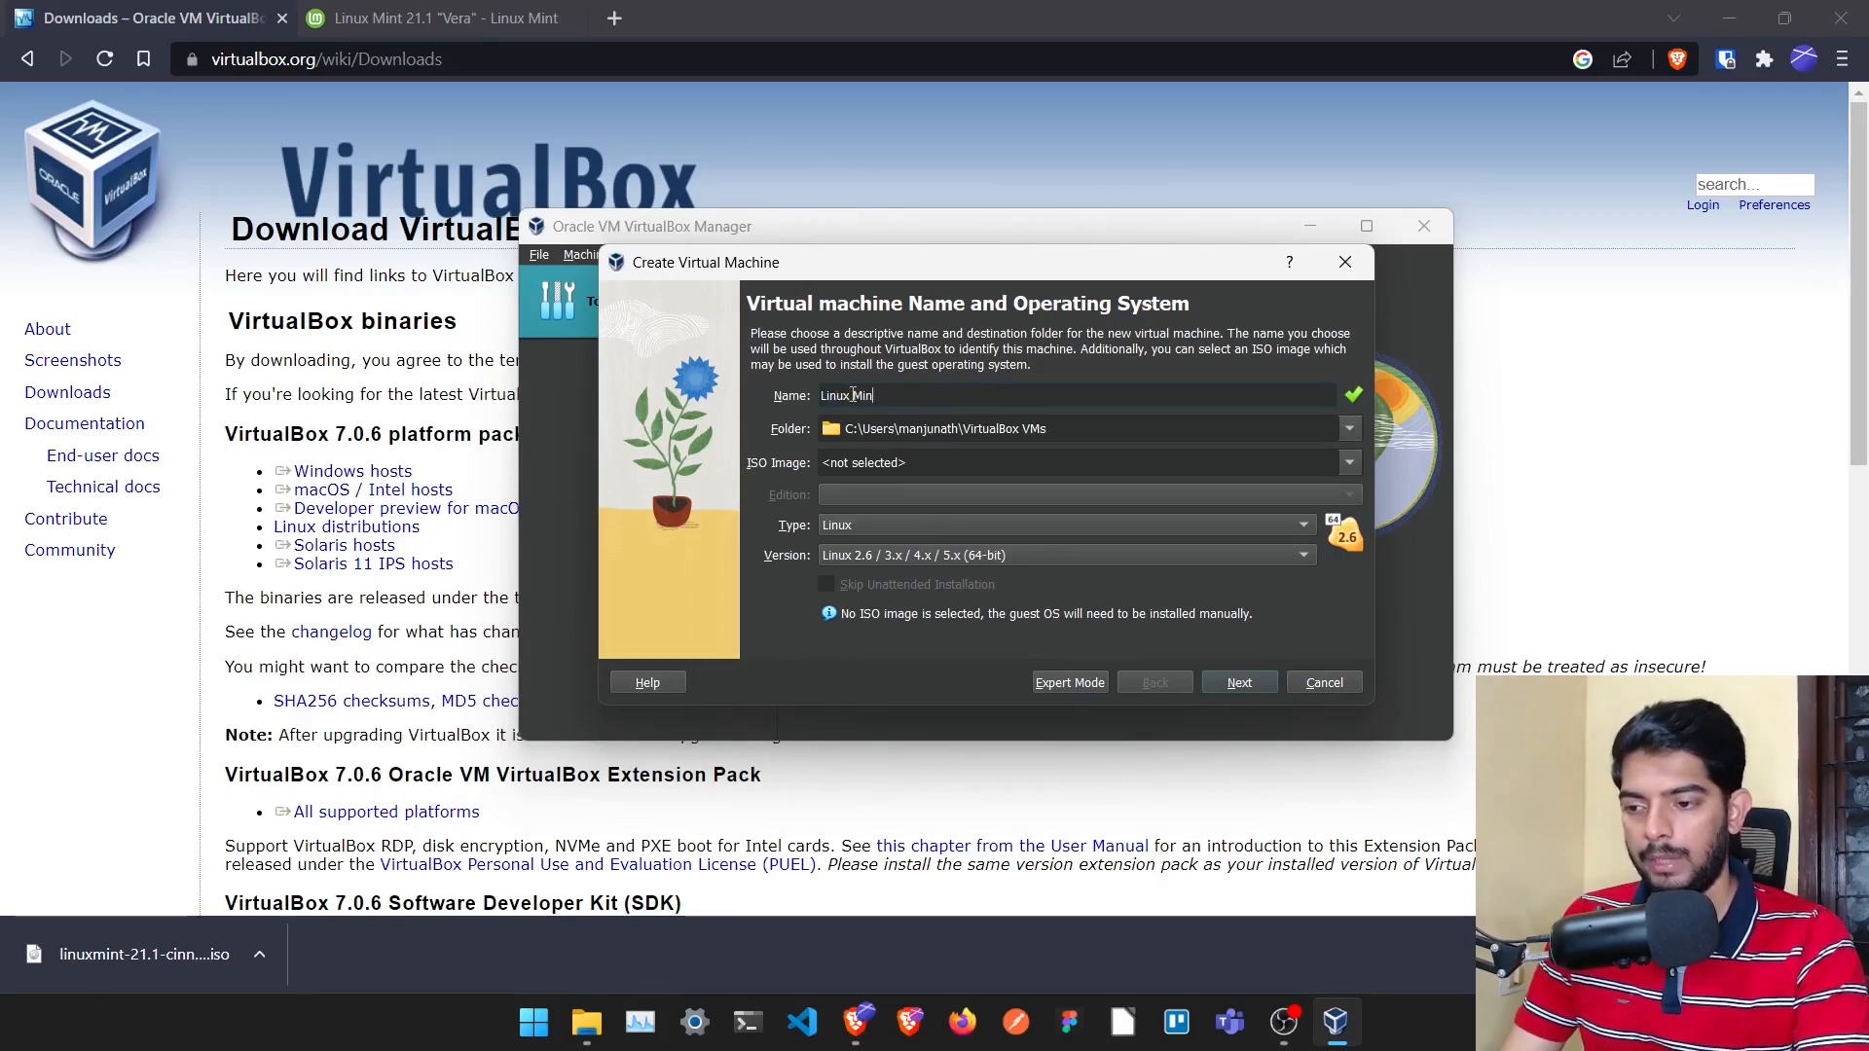
text(t Box)
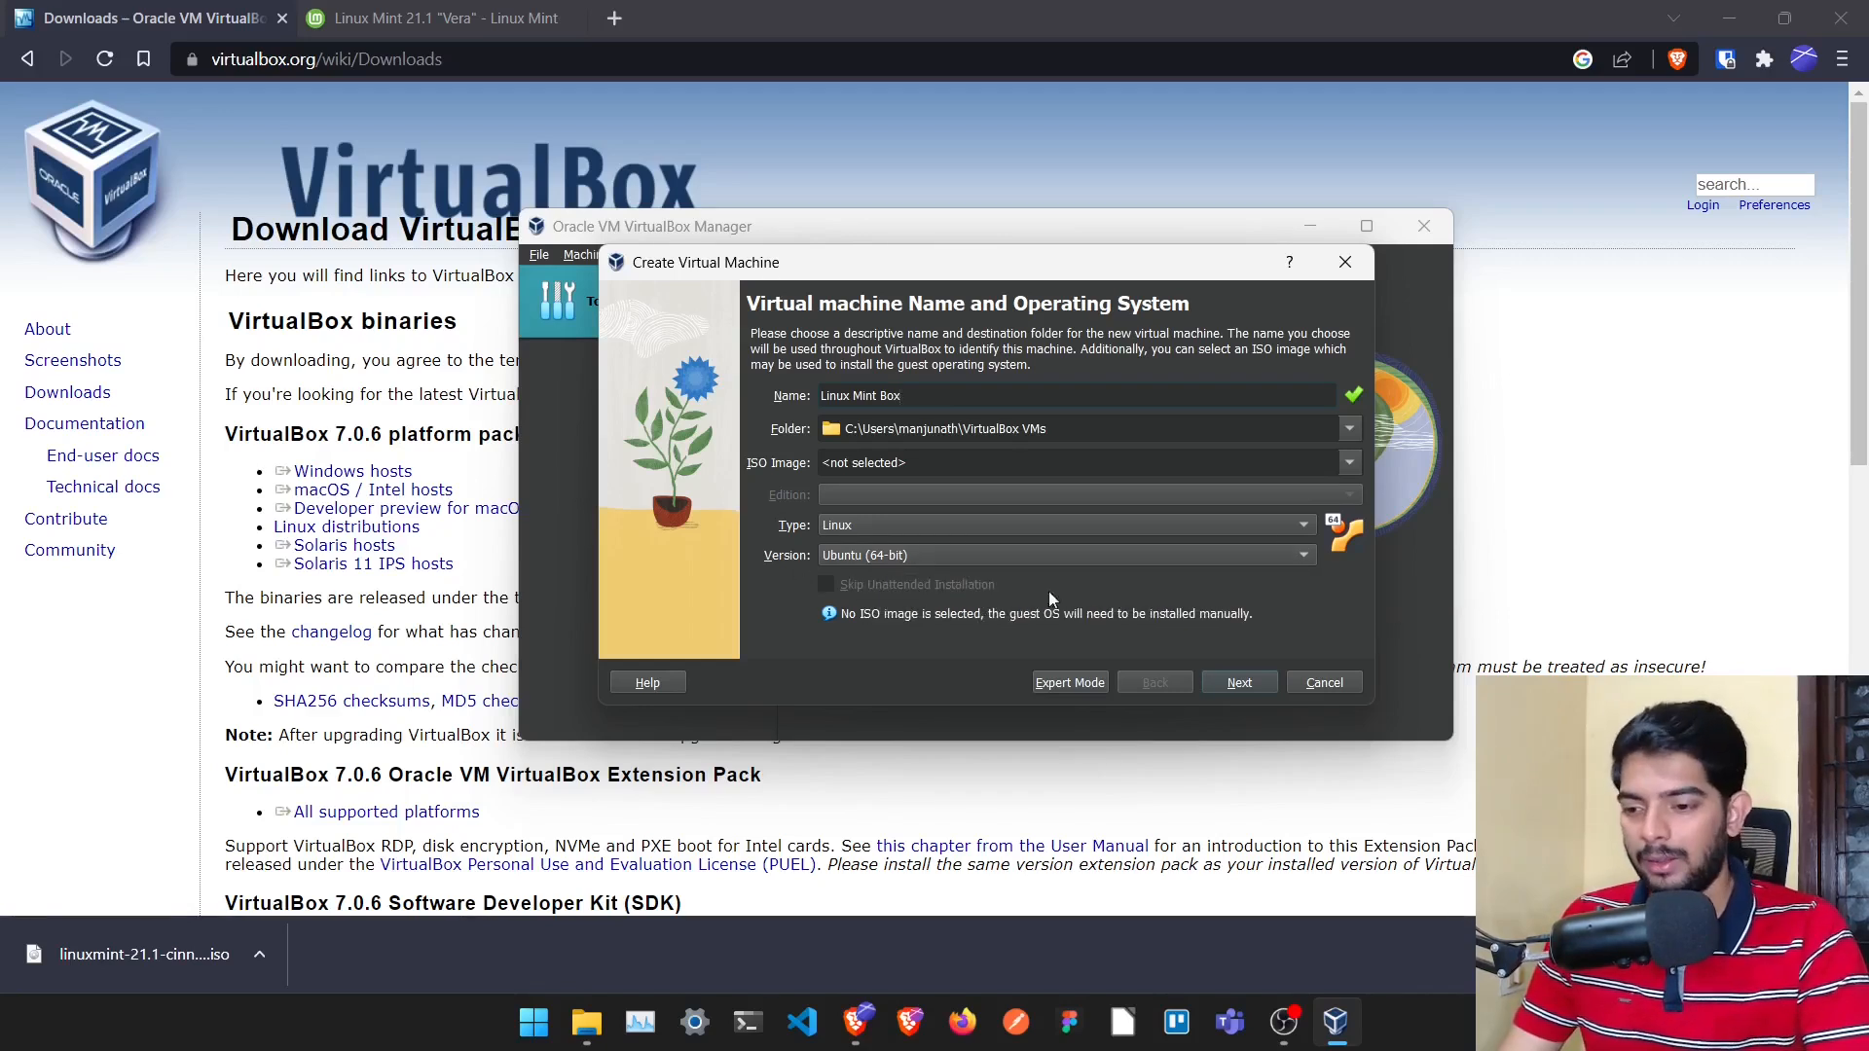
click(1252, 686)
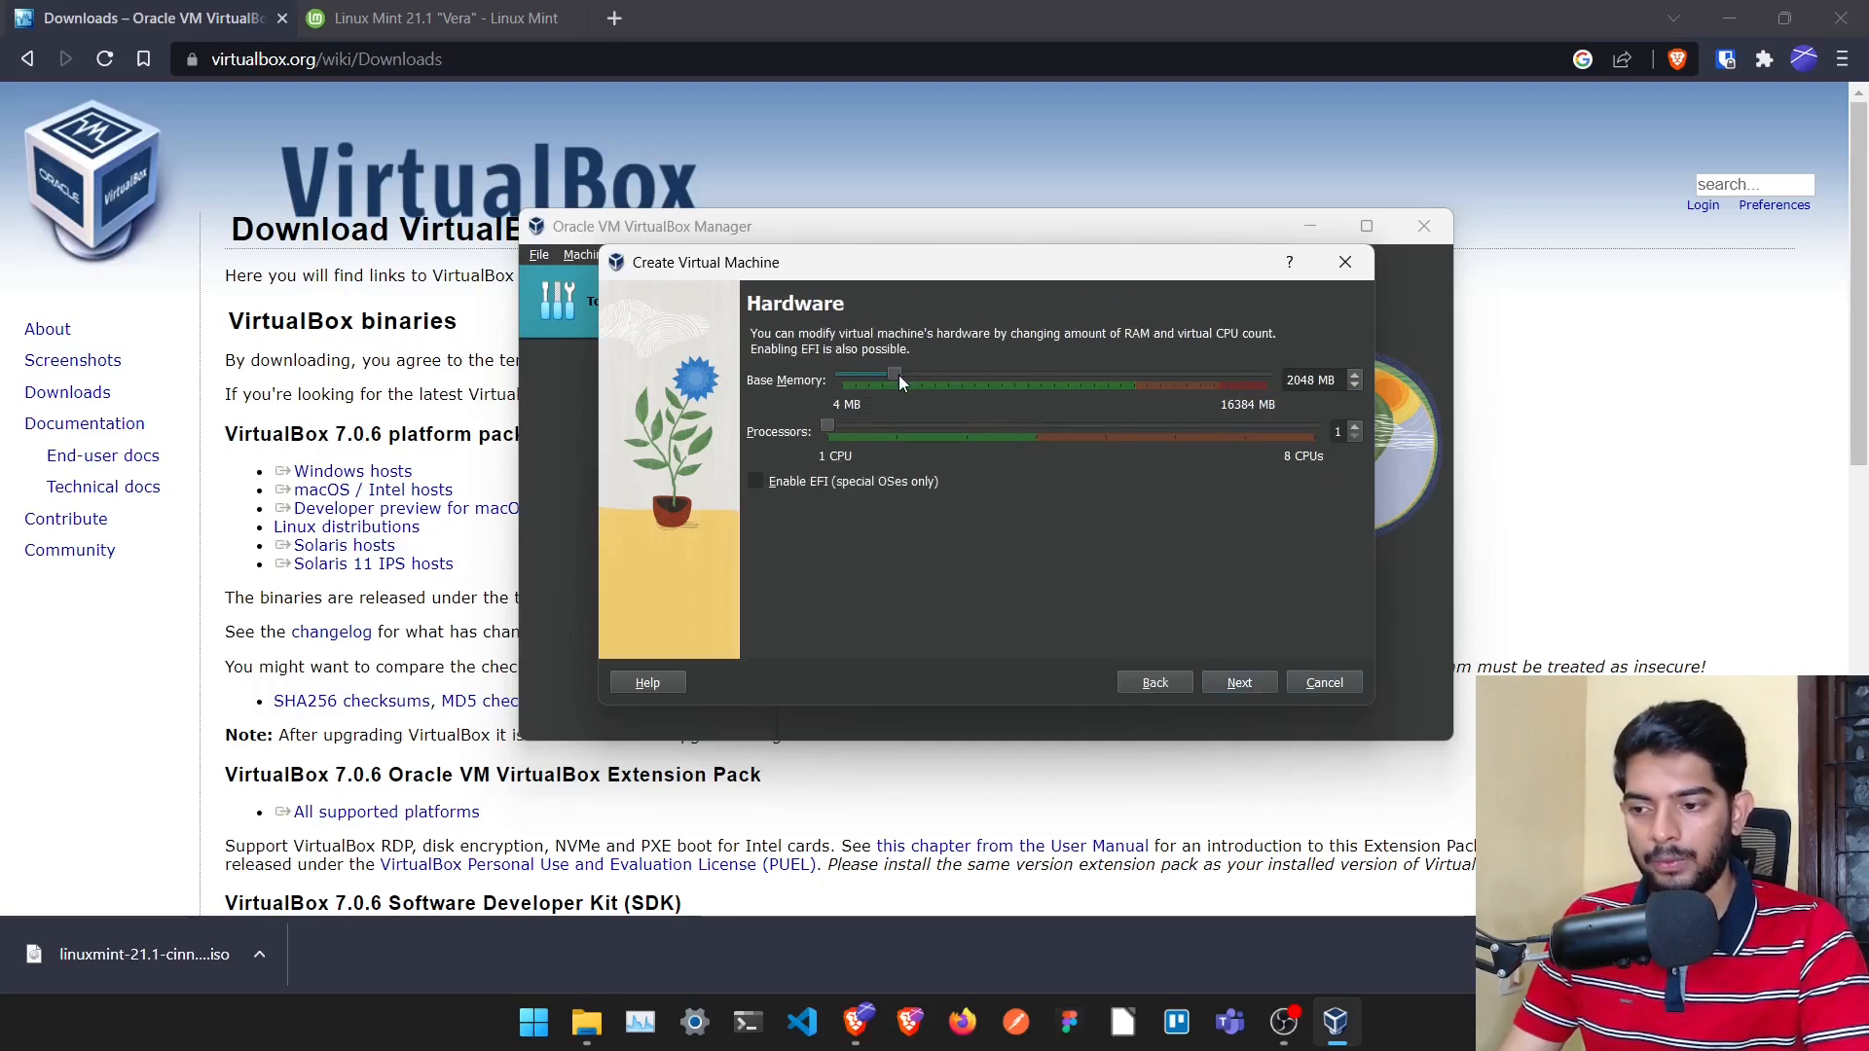
Give the virtual machine 4096 MB of memory, 2 processors and a new 25 GB virtual hard disk, and finish creating it
drag(926, 373, 943, 372)
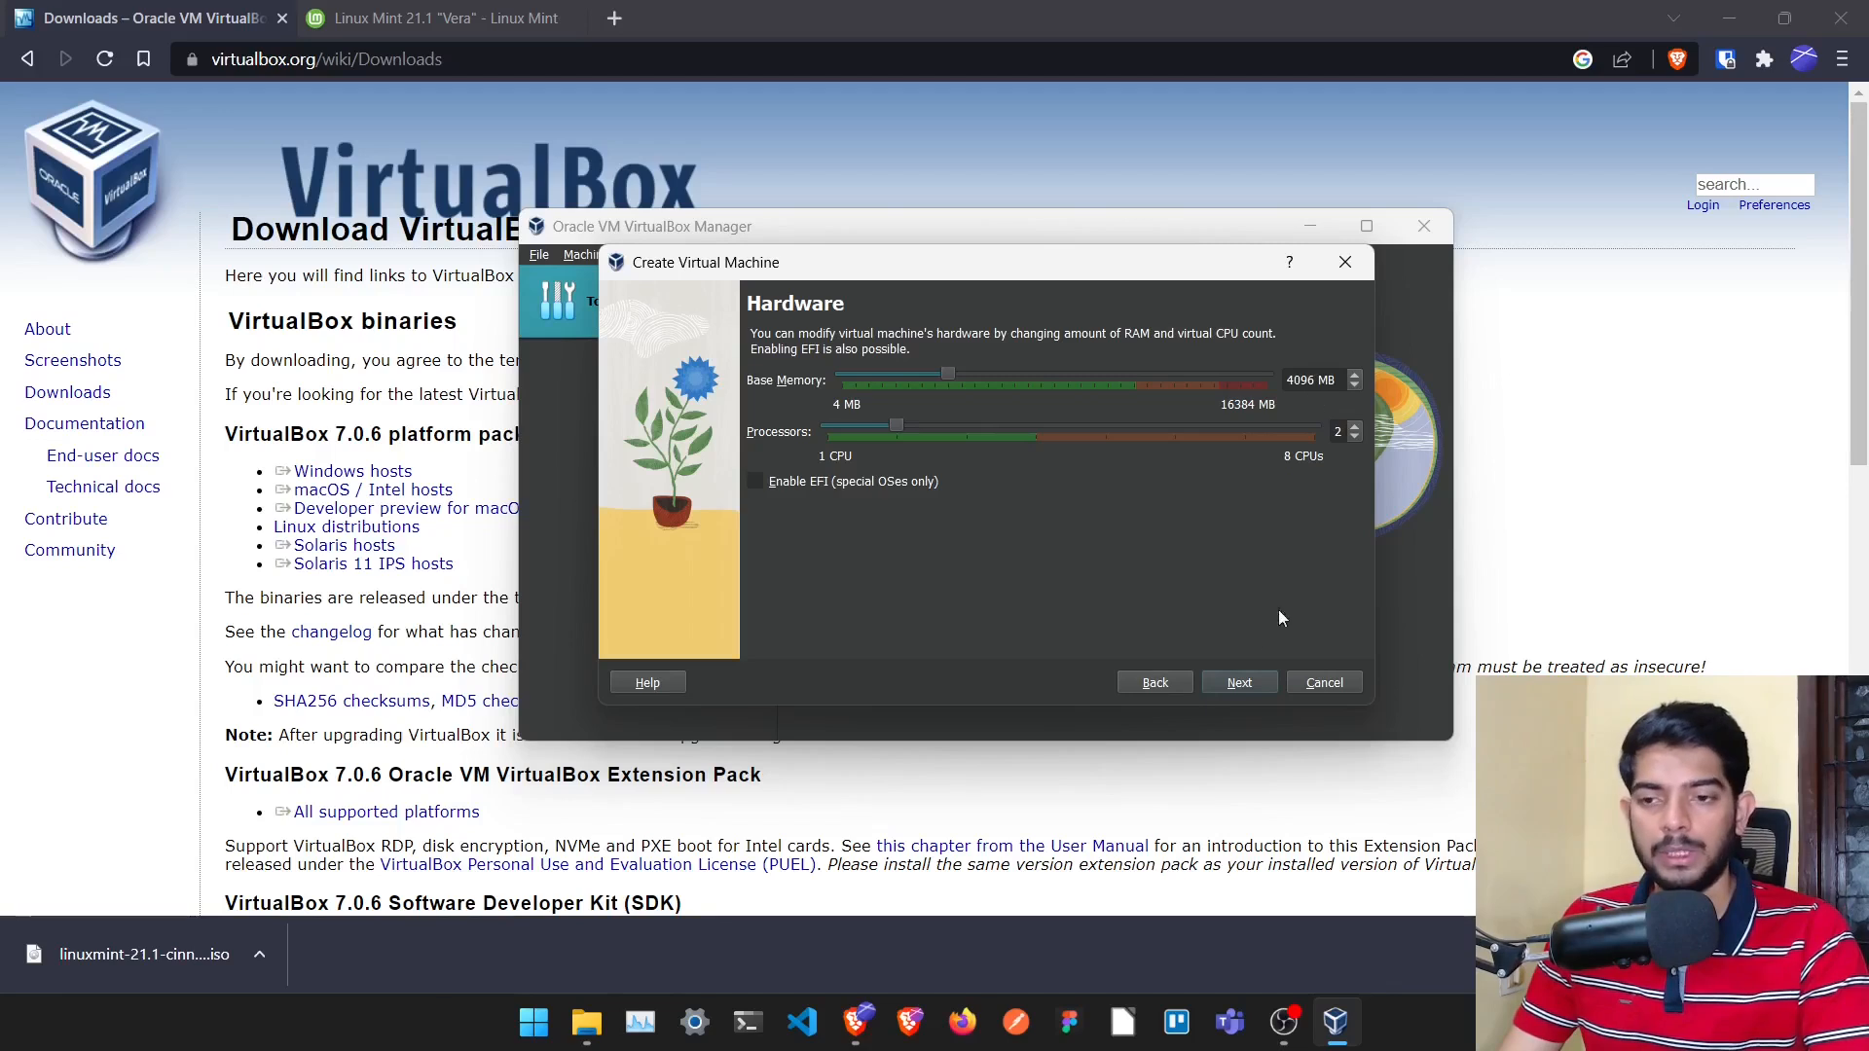
click(1244, 684)
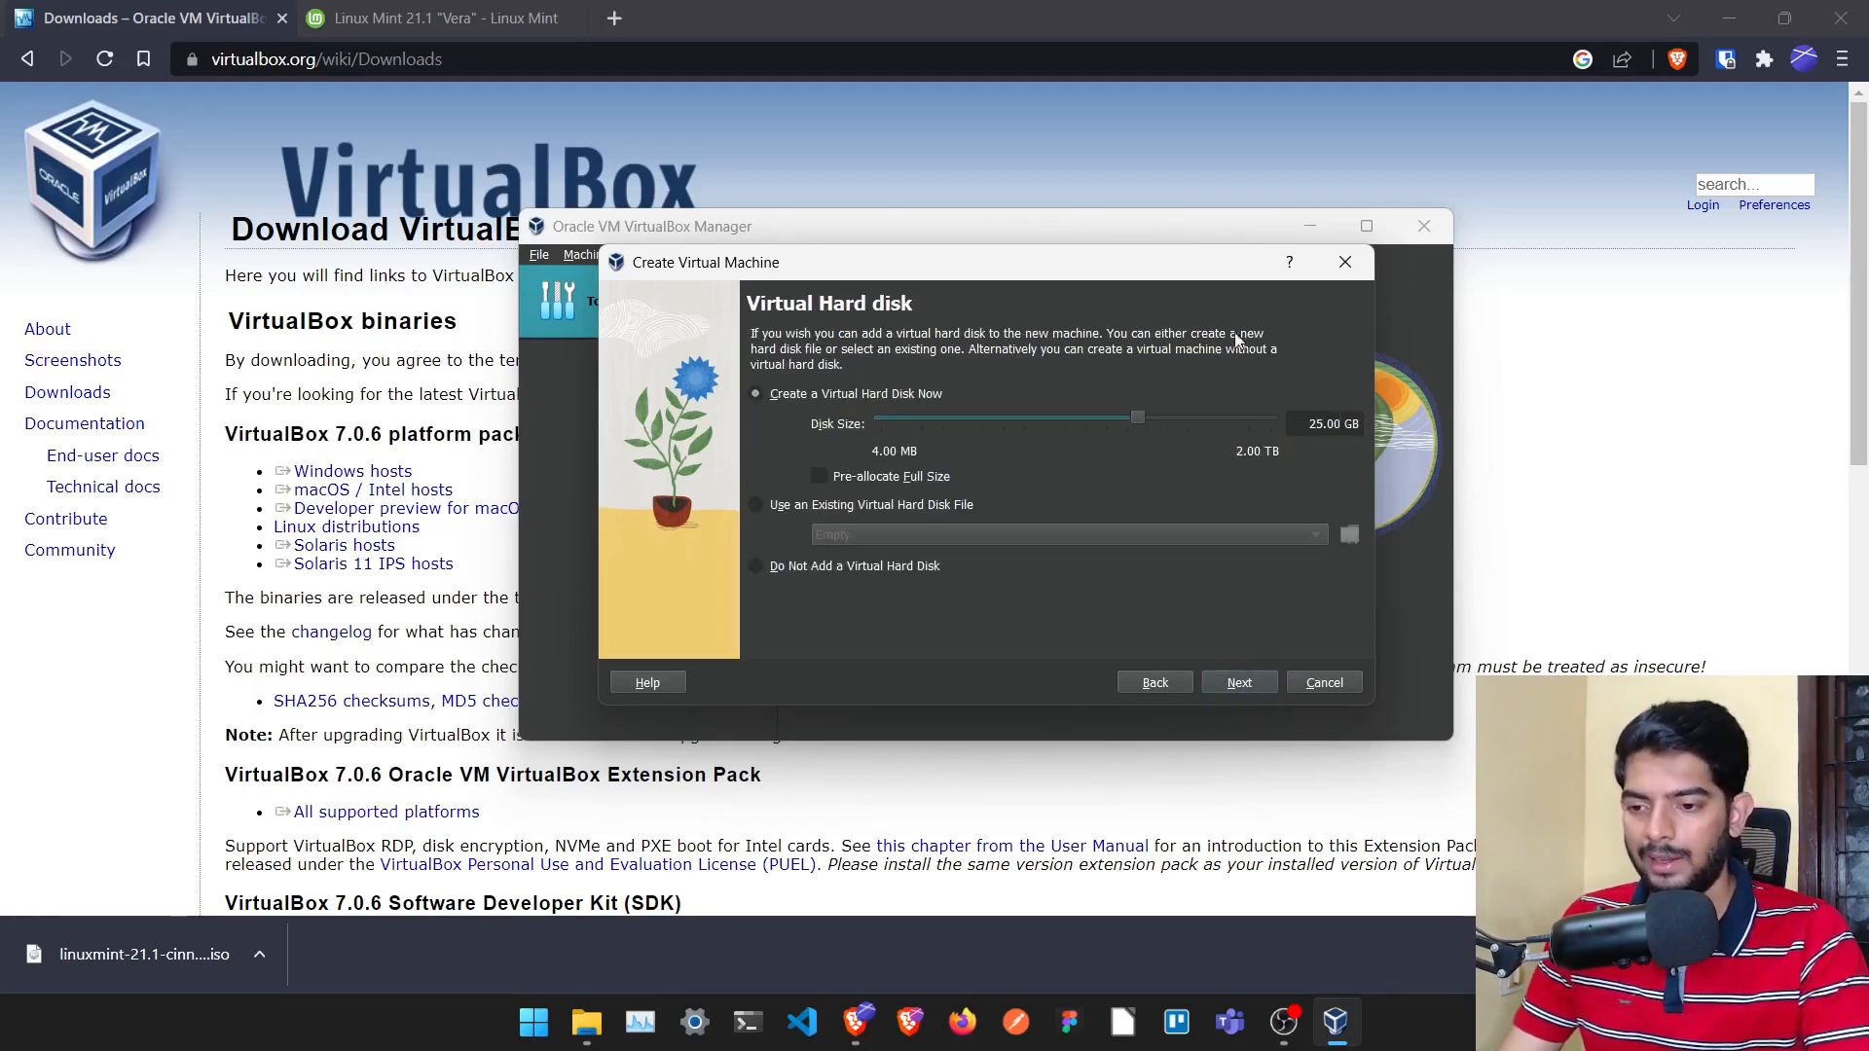
click(1237, 683)
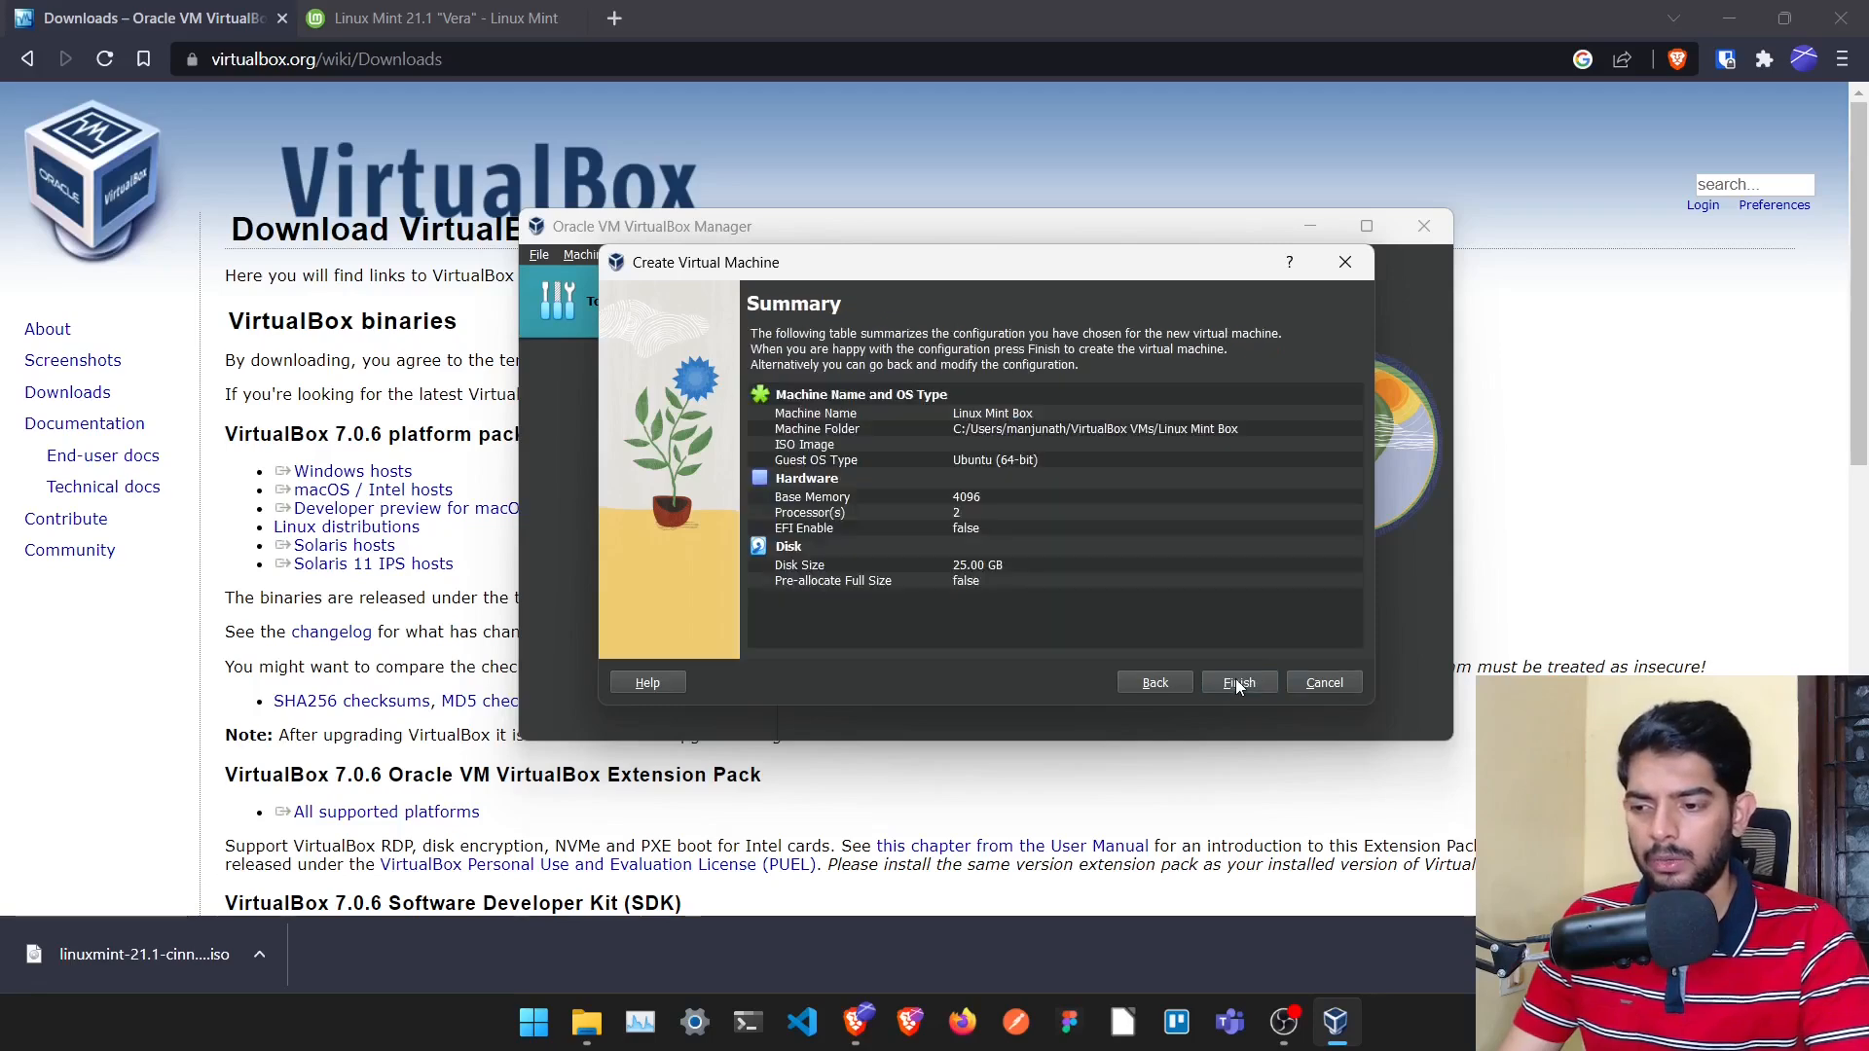
click(1237, 682)
Load linuxmint-21.1-cinnamon-64bit.iso into the optical drive of the Linux Mint Box machine
scroll(1137, 666, down, 5)
scroll(1137, 666, up, 3)
scroll(1138, 668, down, 1)
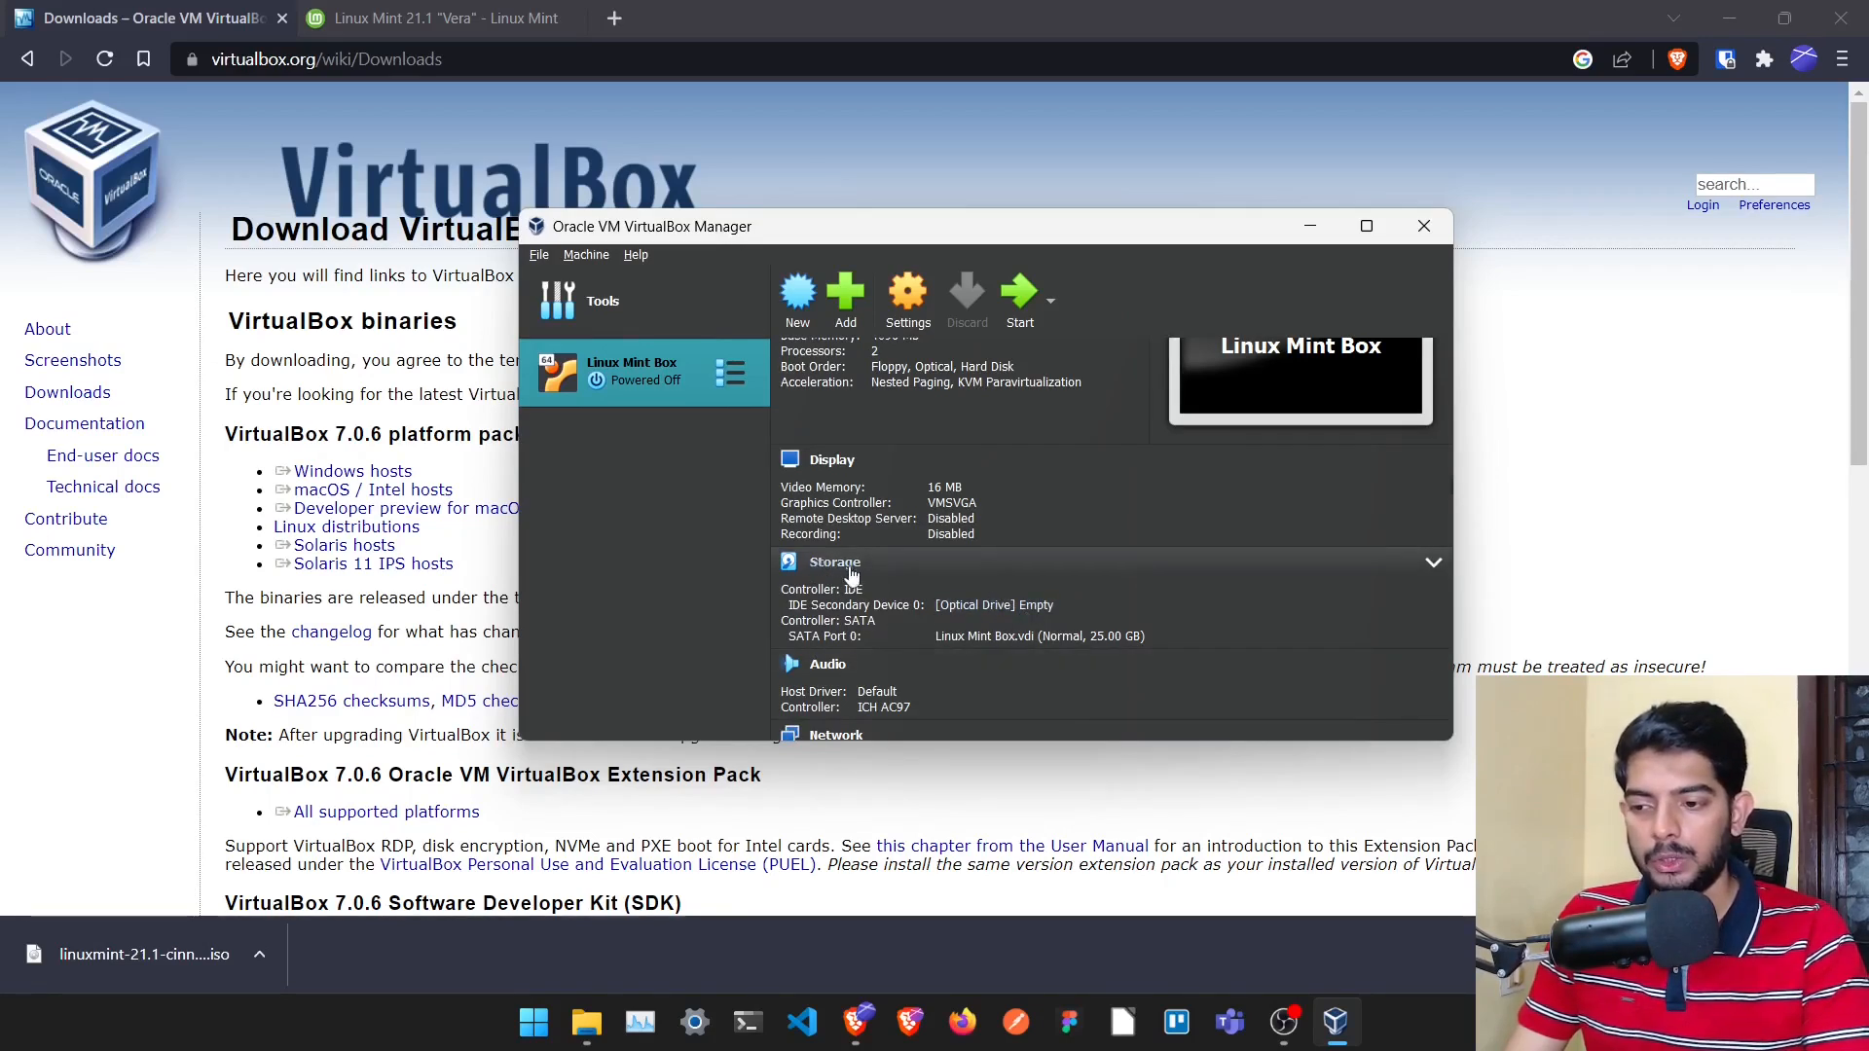
click(1022, 613)
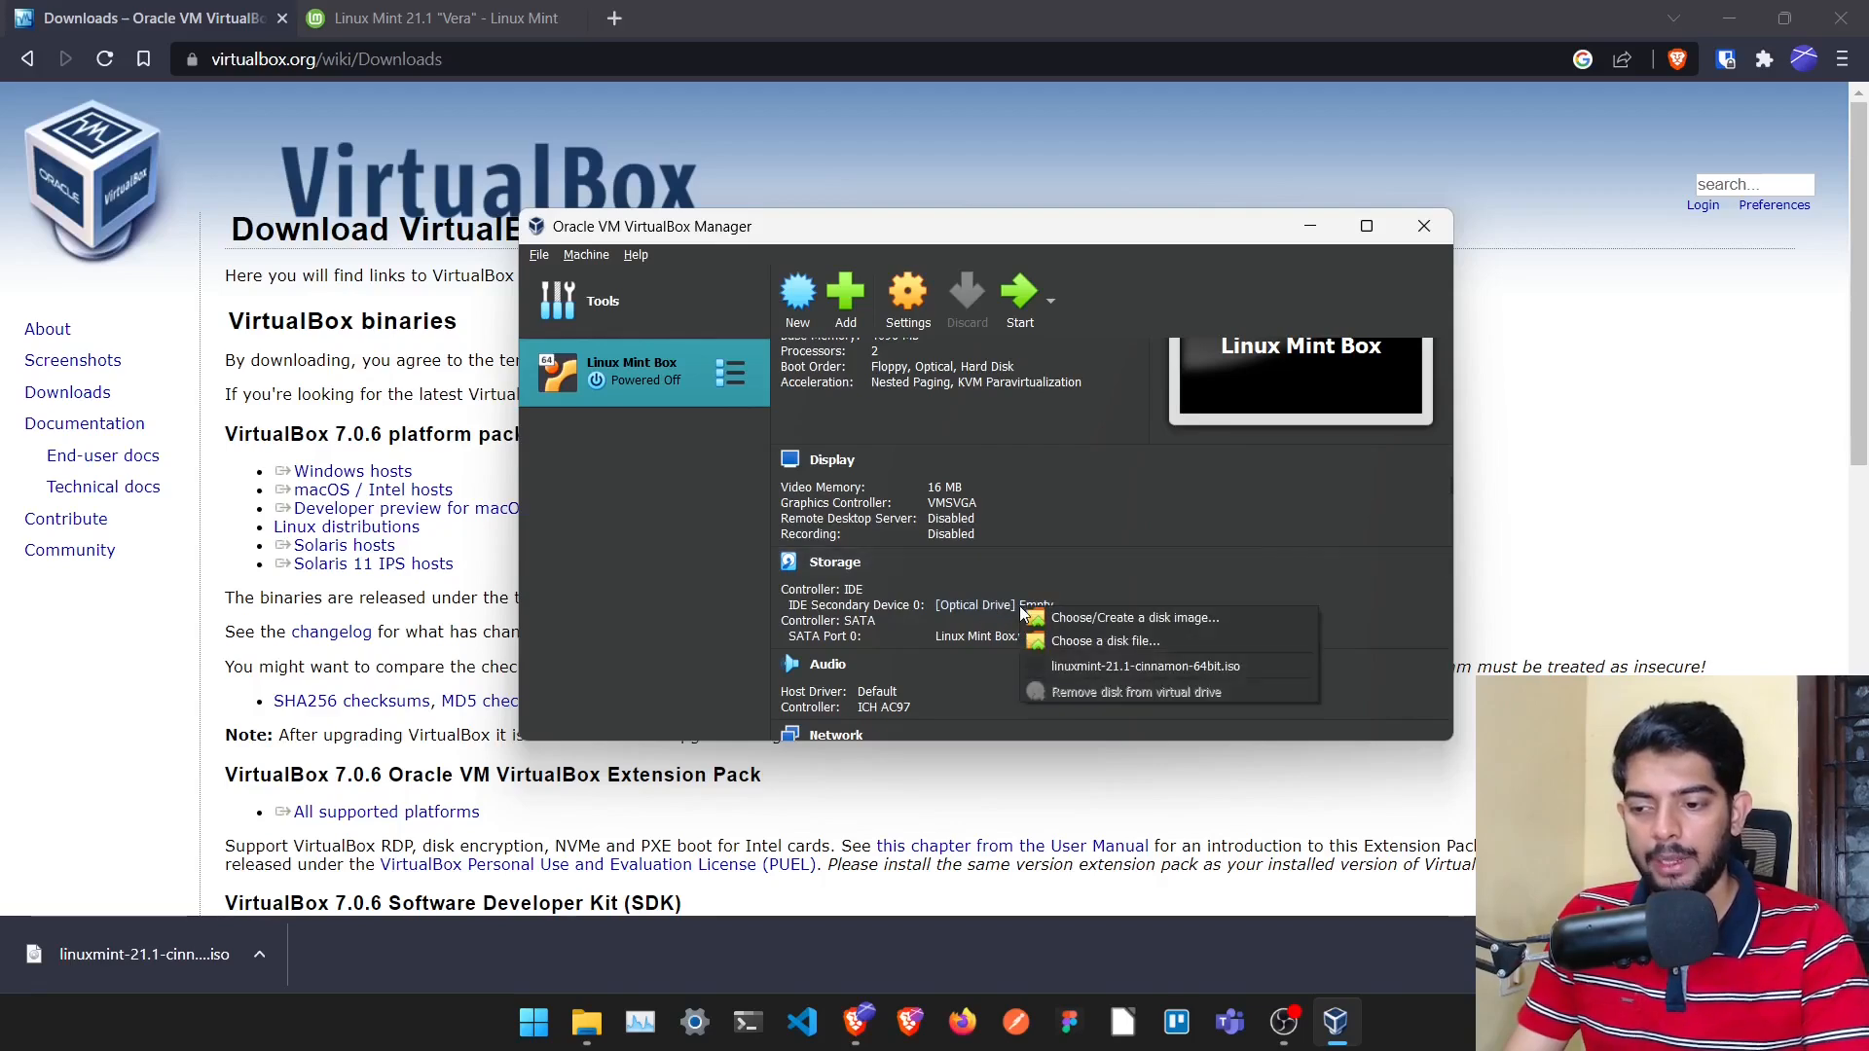
click(1118, 650)
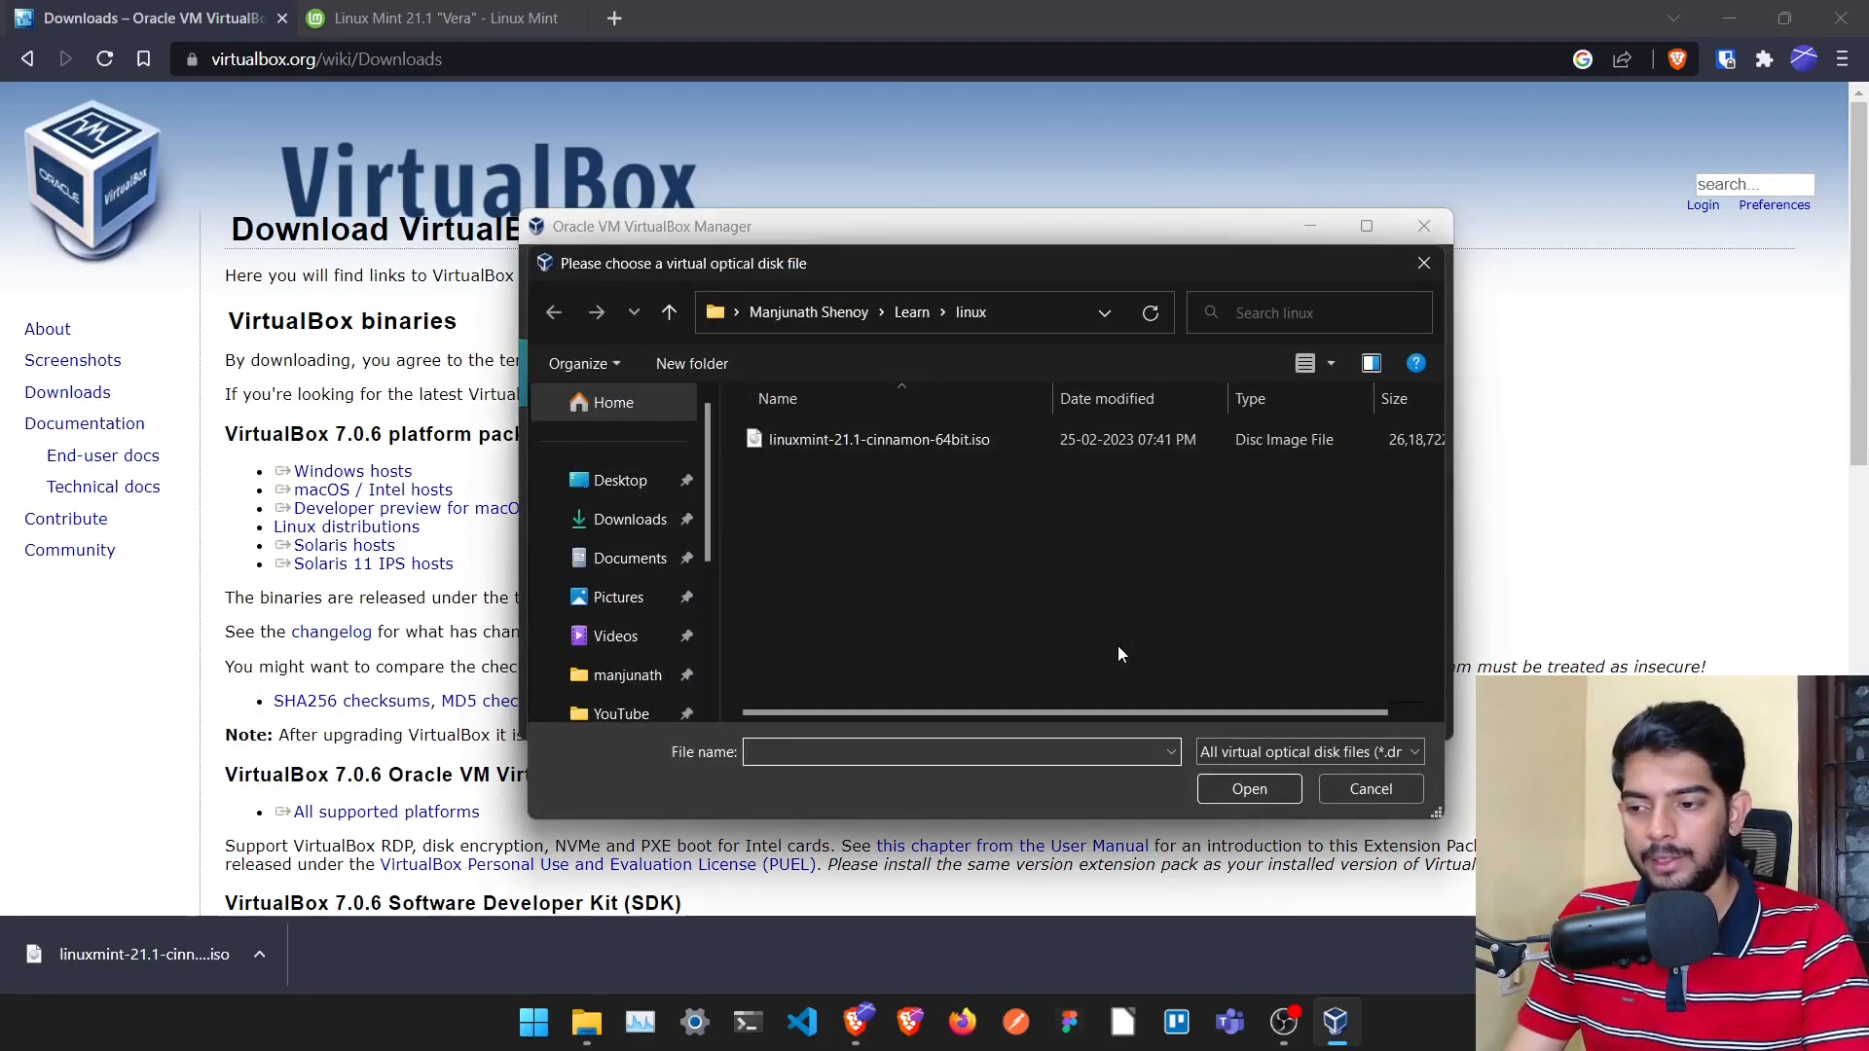
click(831, 441)
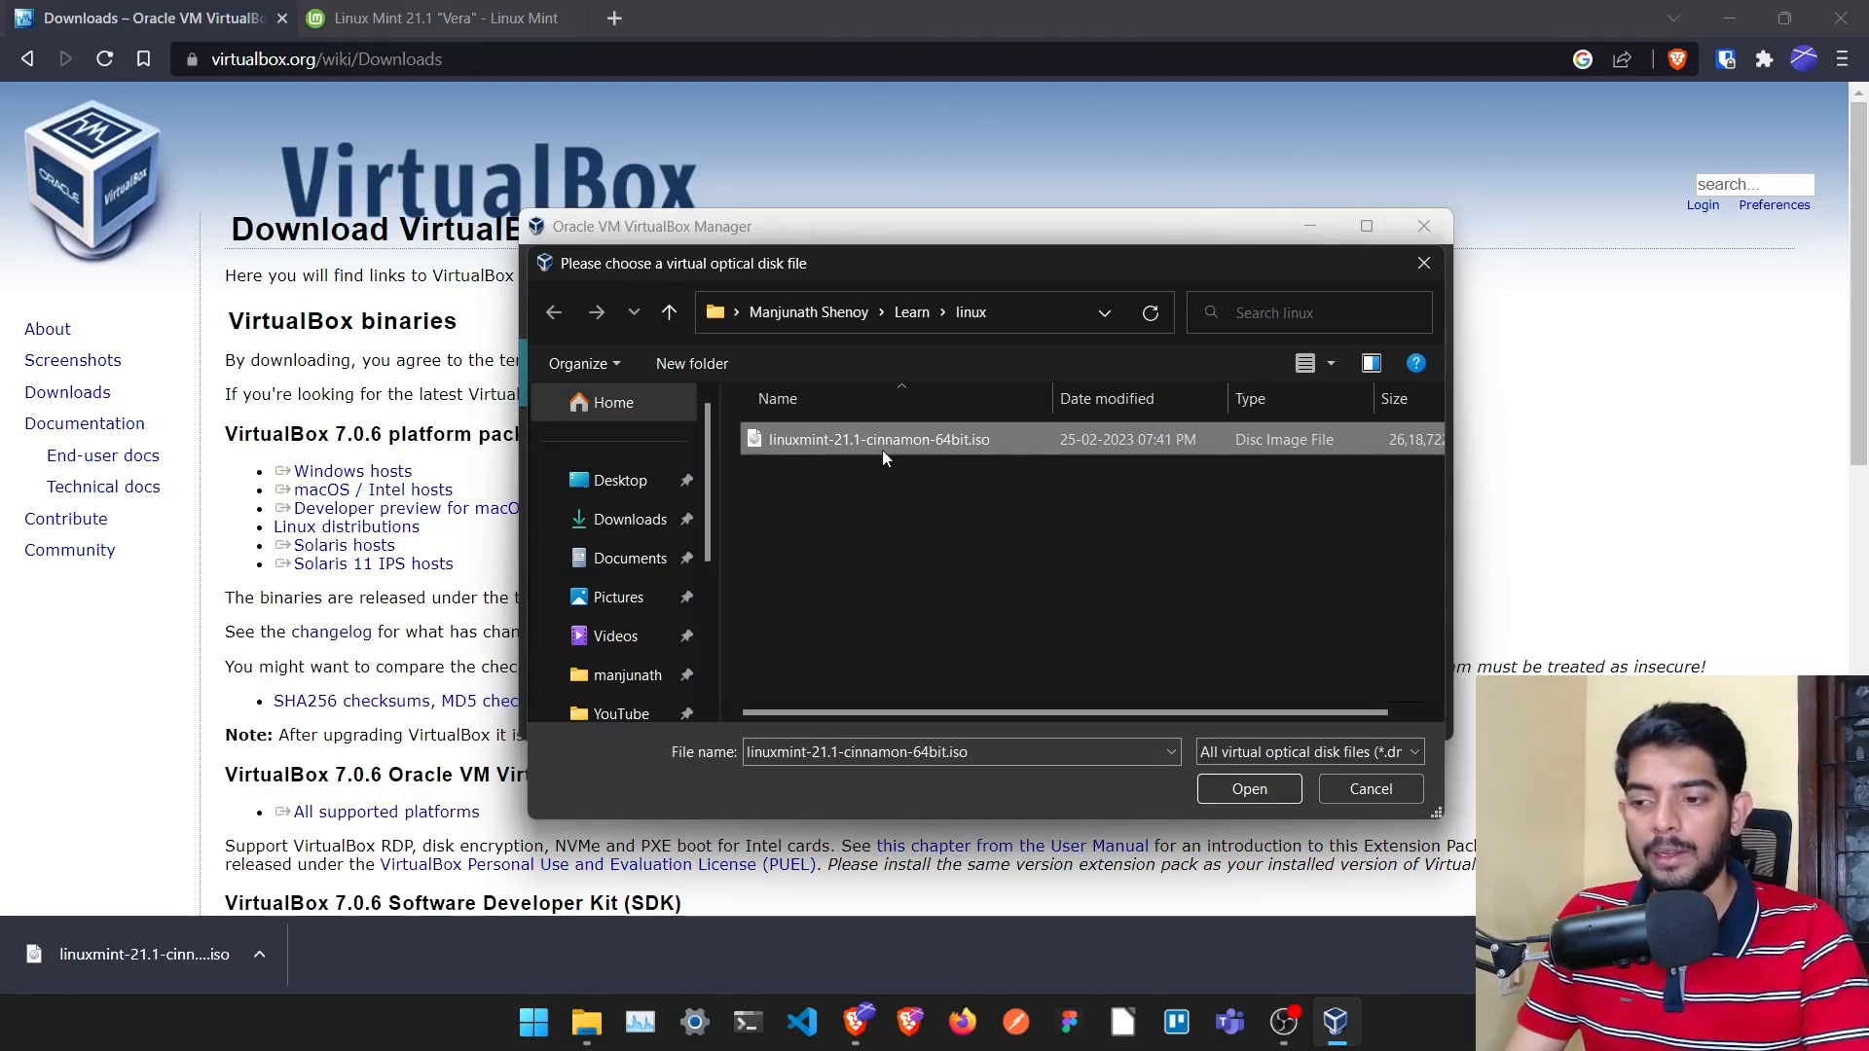
double_click(974, 446)
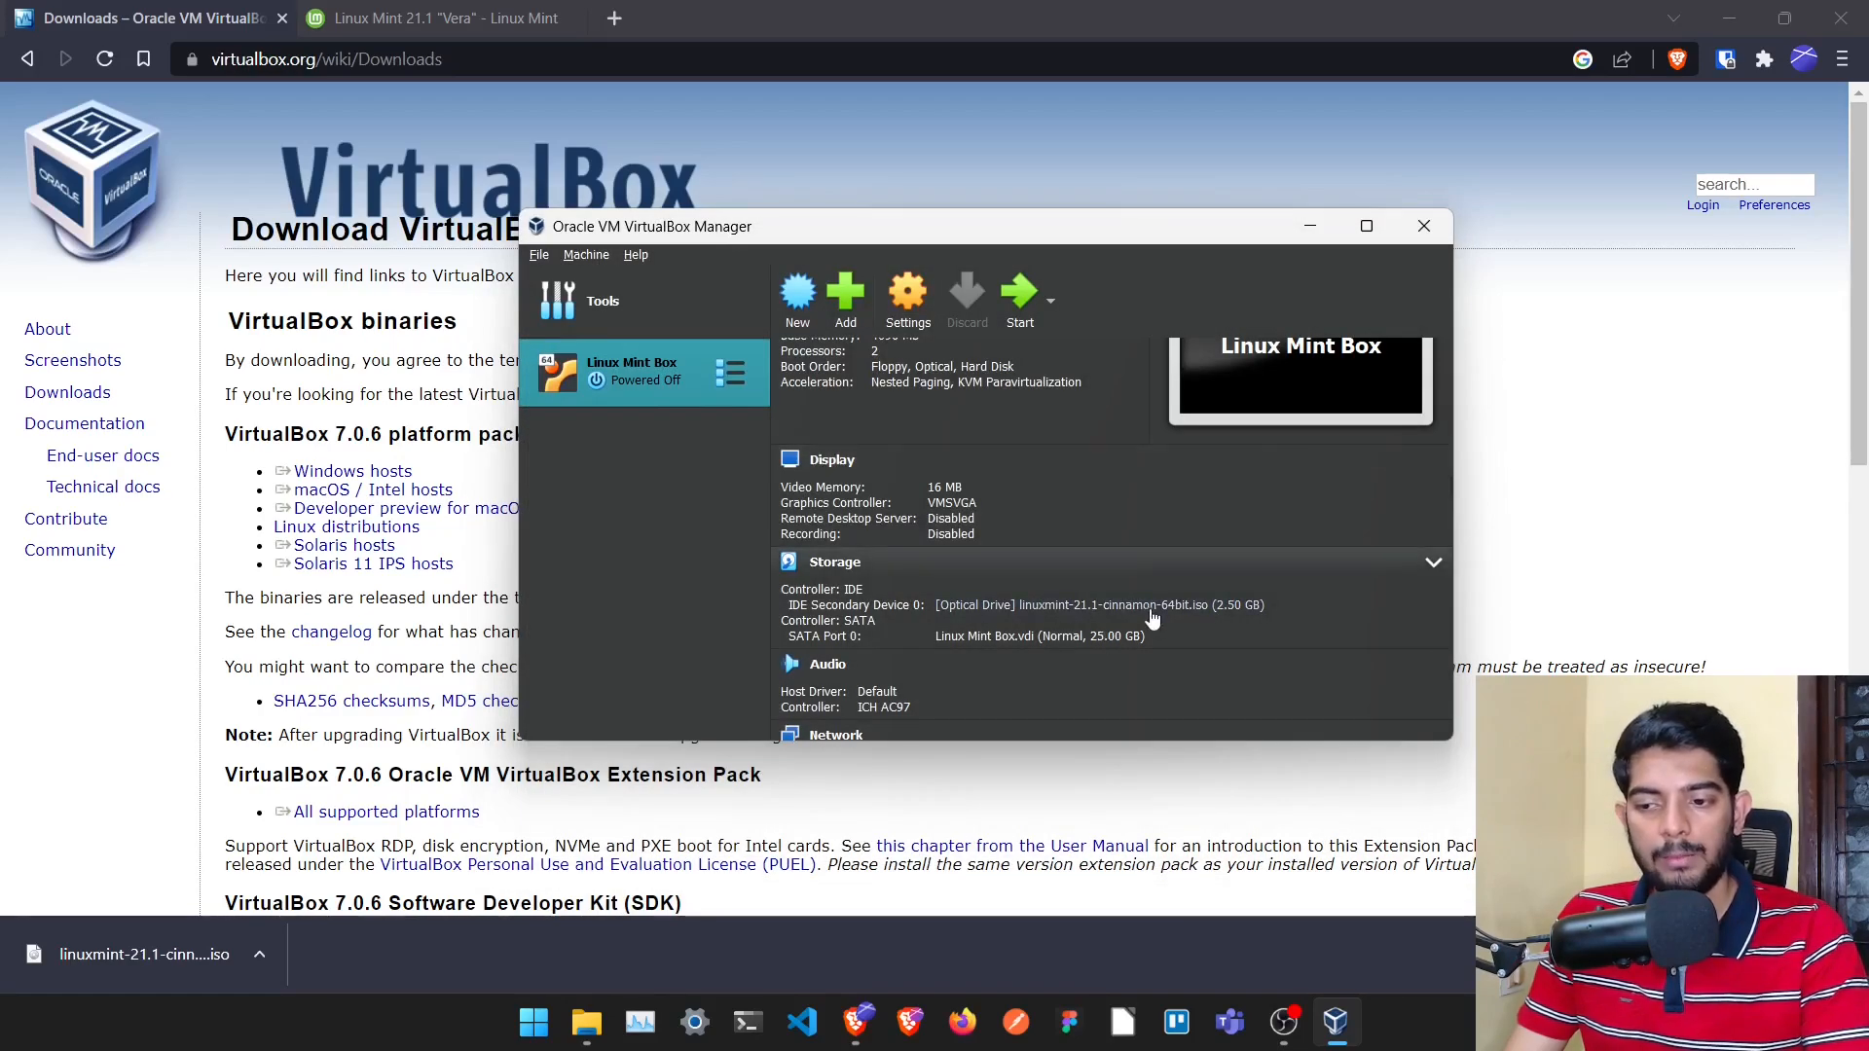
Start the virtual machine in a maximized window, boot Linux Mint 21.1 Cinnamon 64-bit and dismiss the notifications
click(1019, 311)
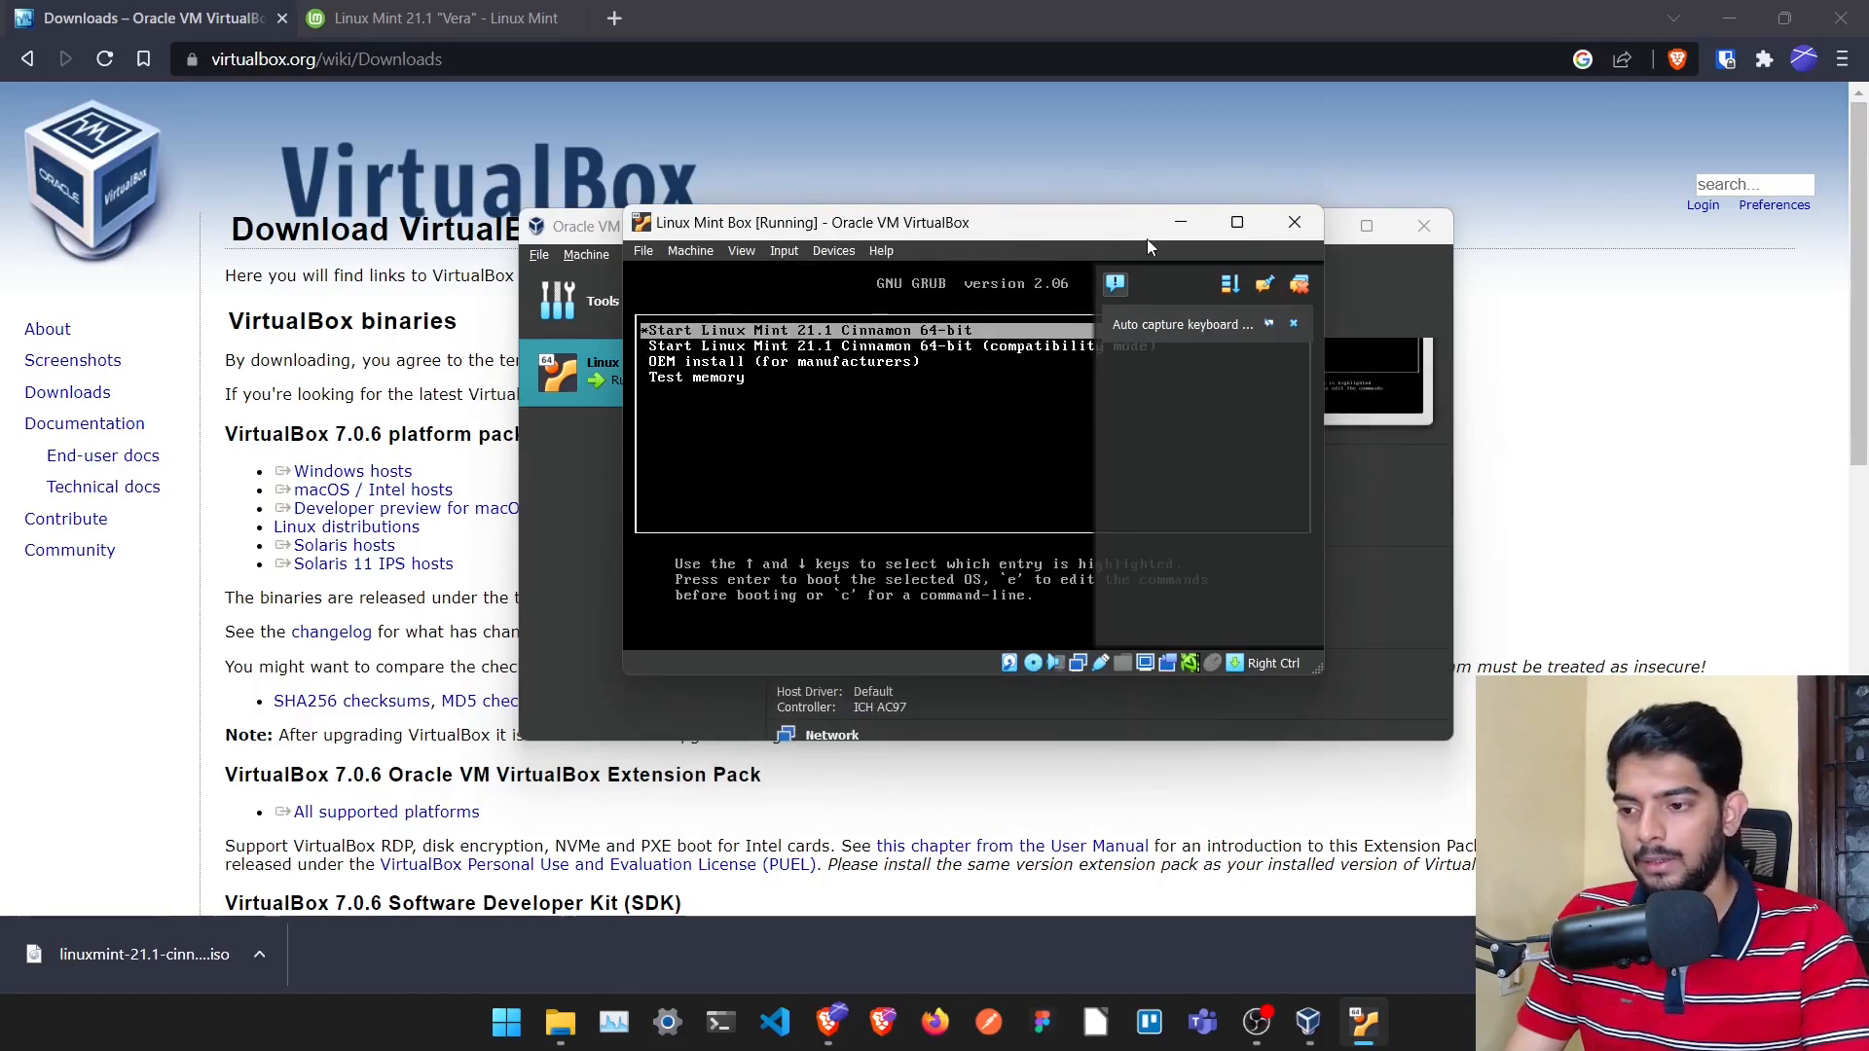
click(1238, 222)
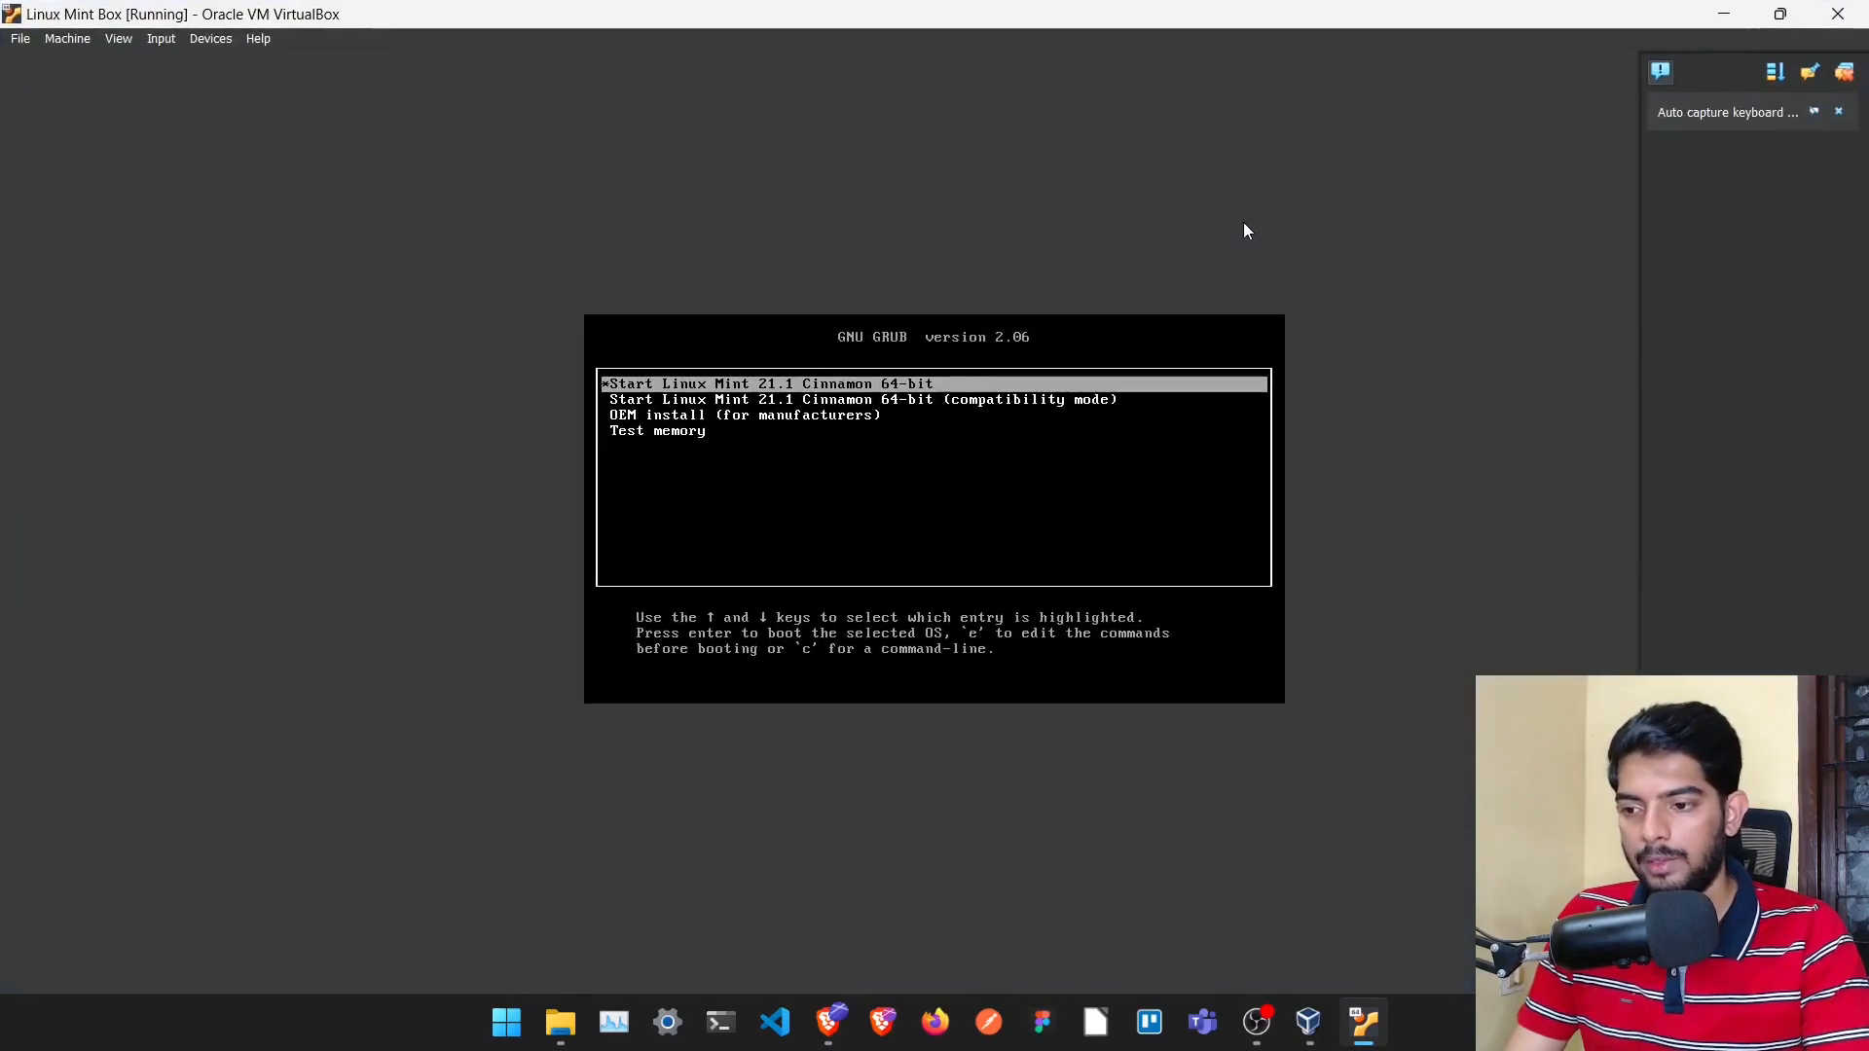
click(1843, 114)
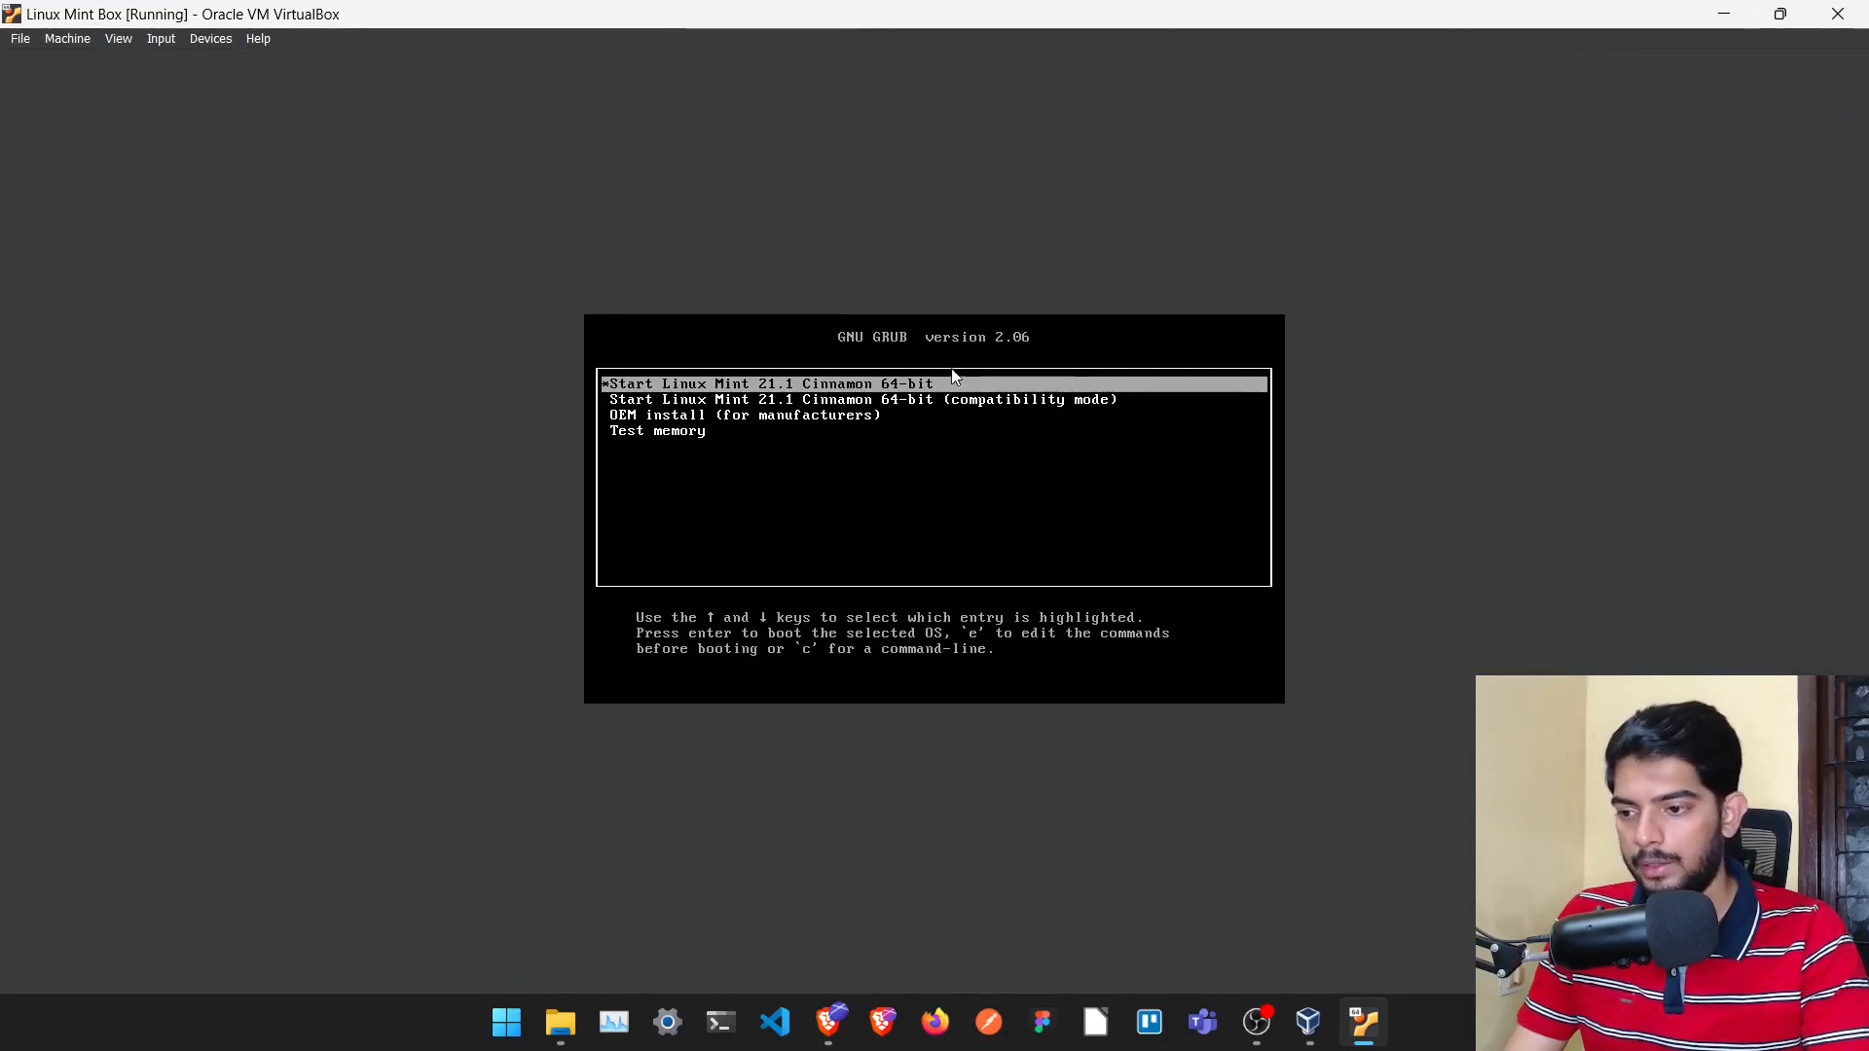
key(Return)
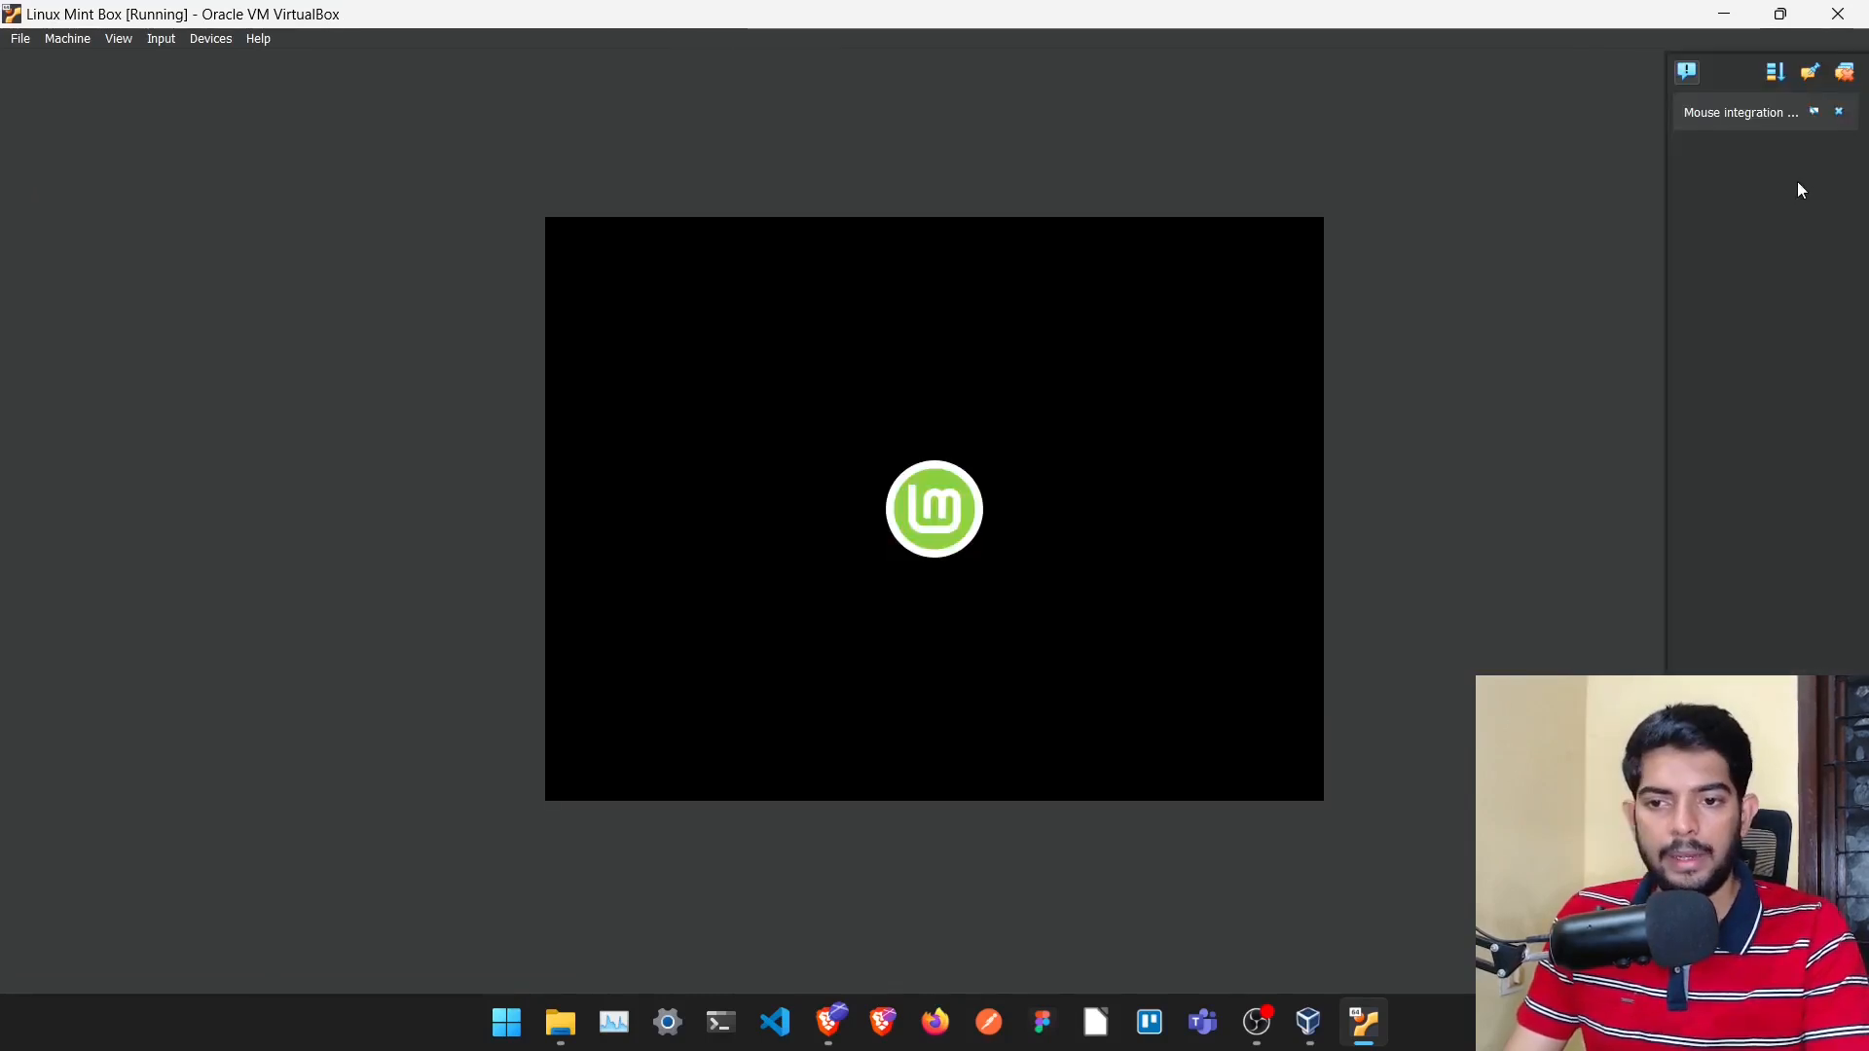
click(1841, 113)
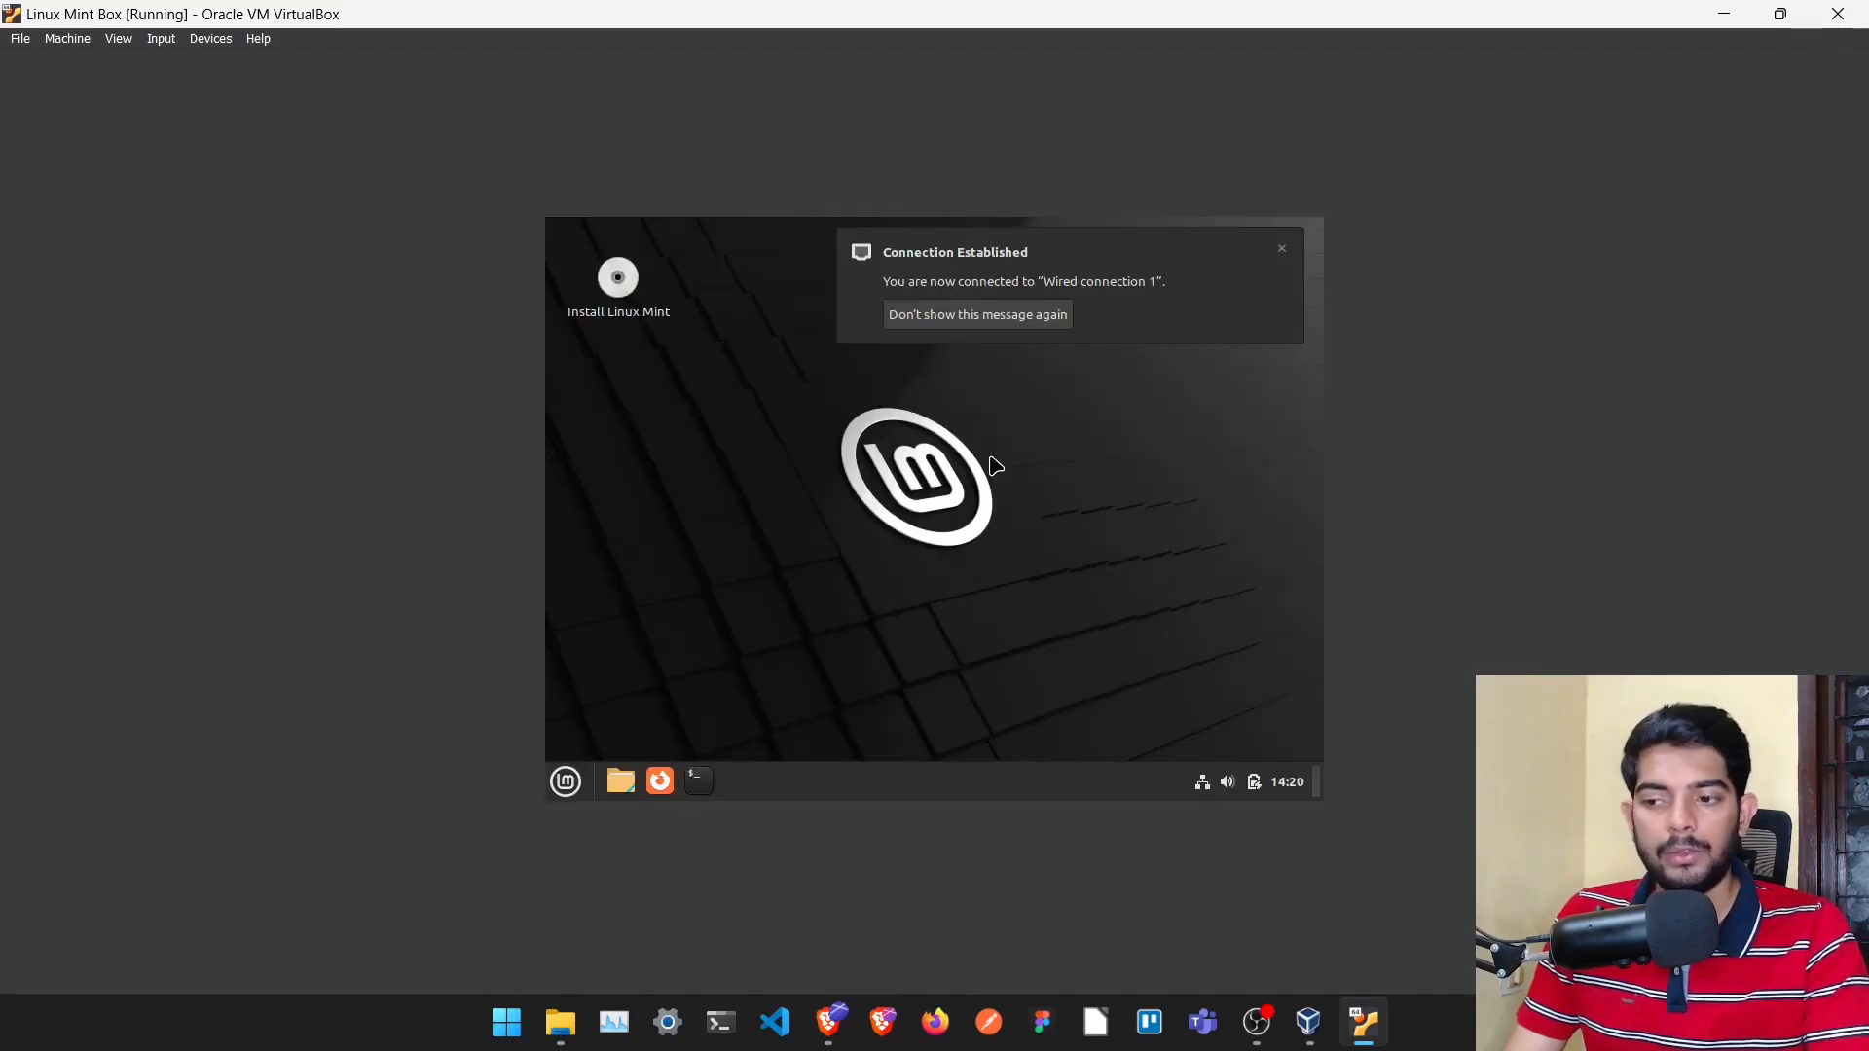
click(1284, 250)
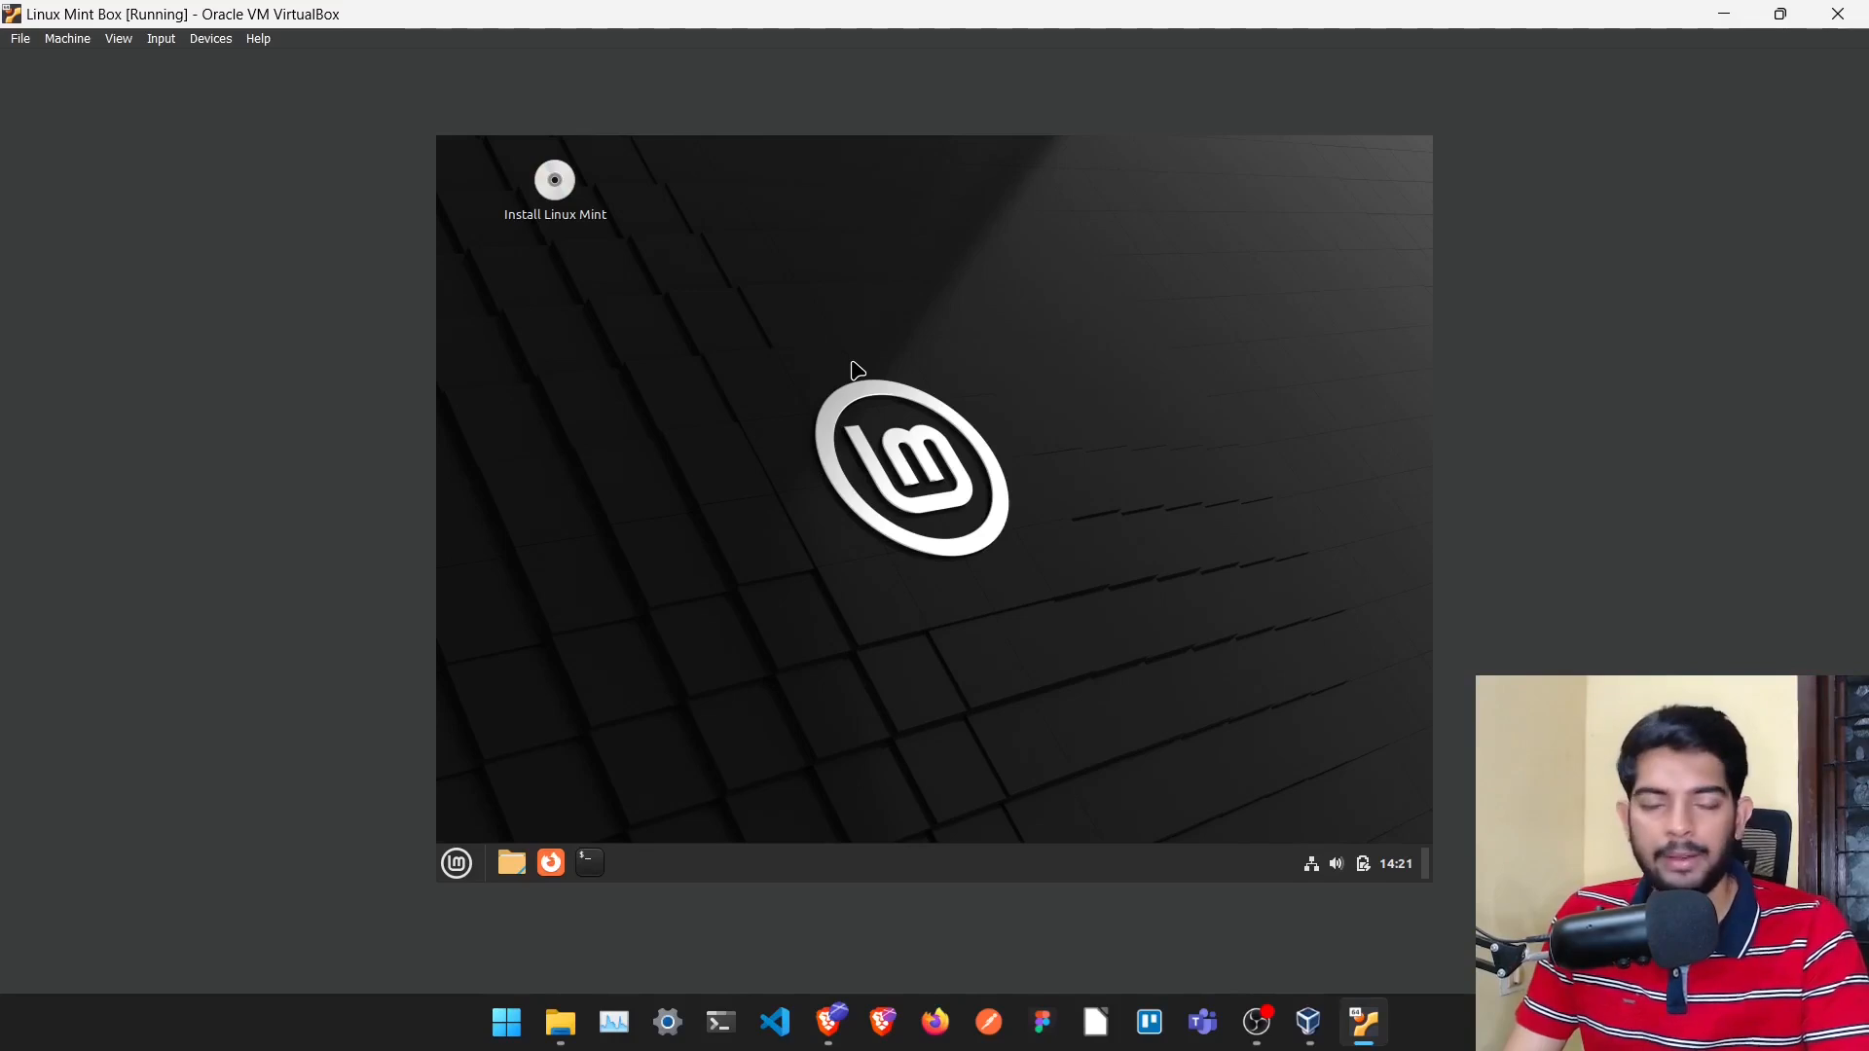
Set the Linux Mint display resolution to 1920 × 1080 (16:9), keep the new configuration and close the display settings
right_click(767, 383)
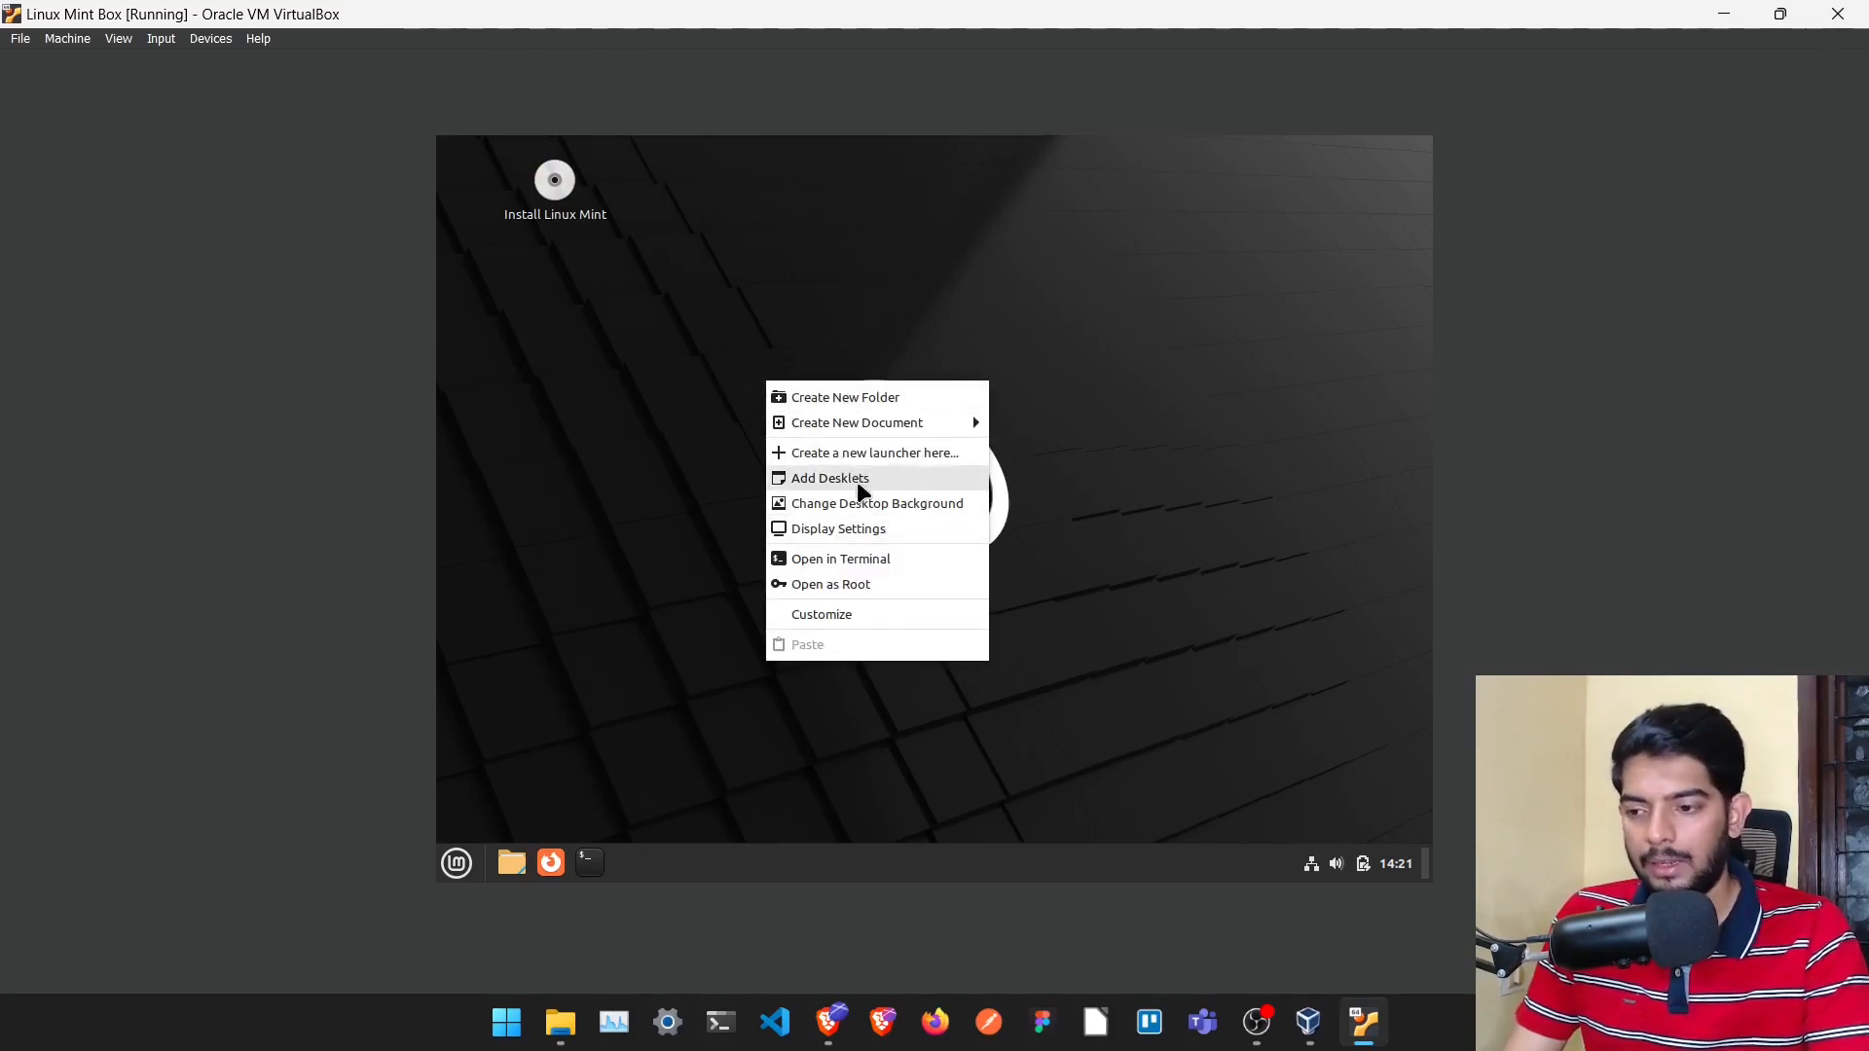
click(911, 531)
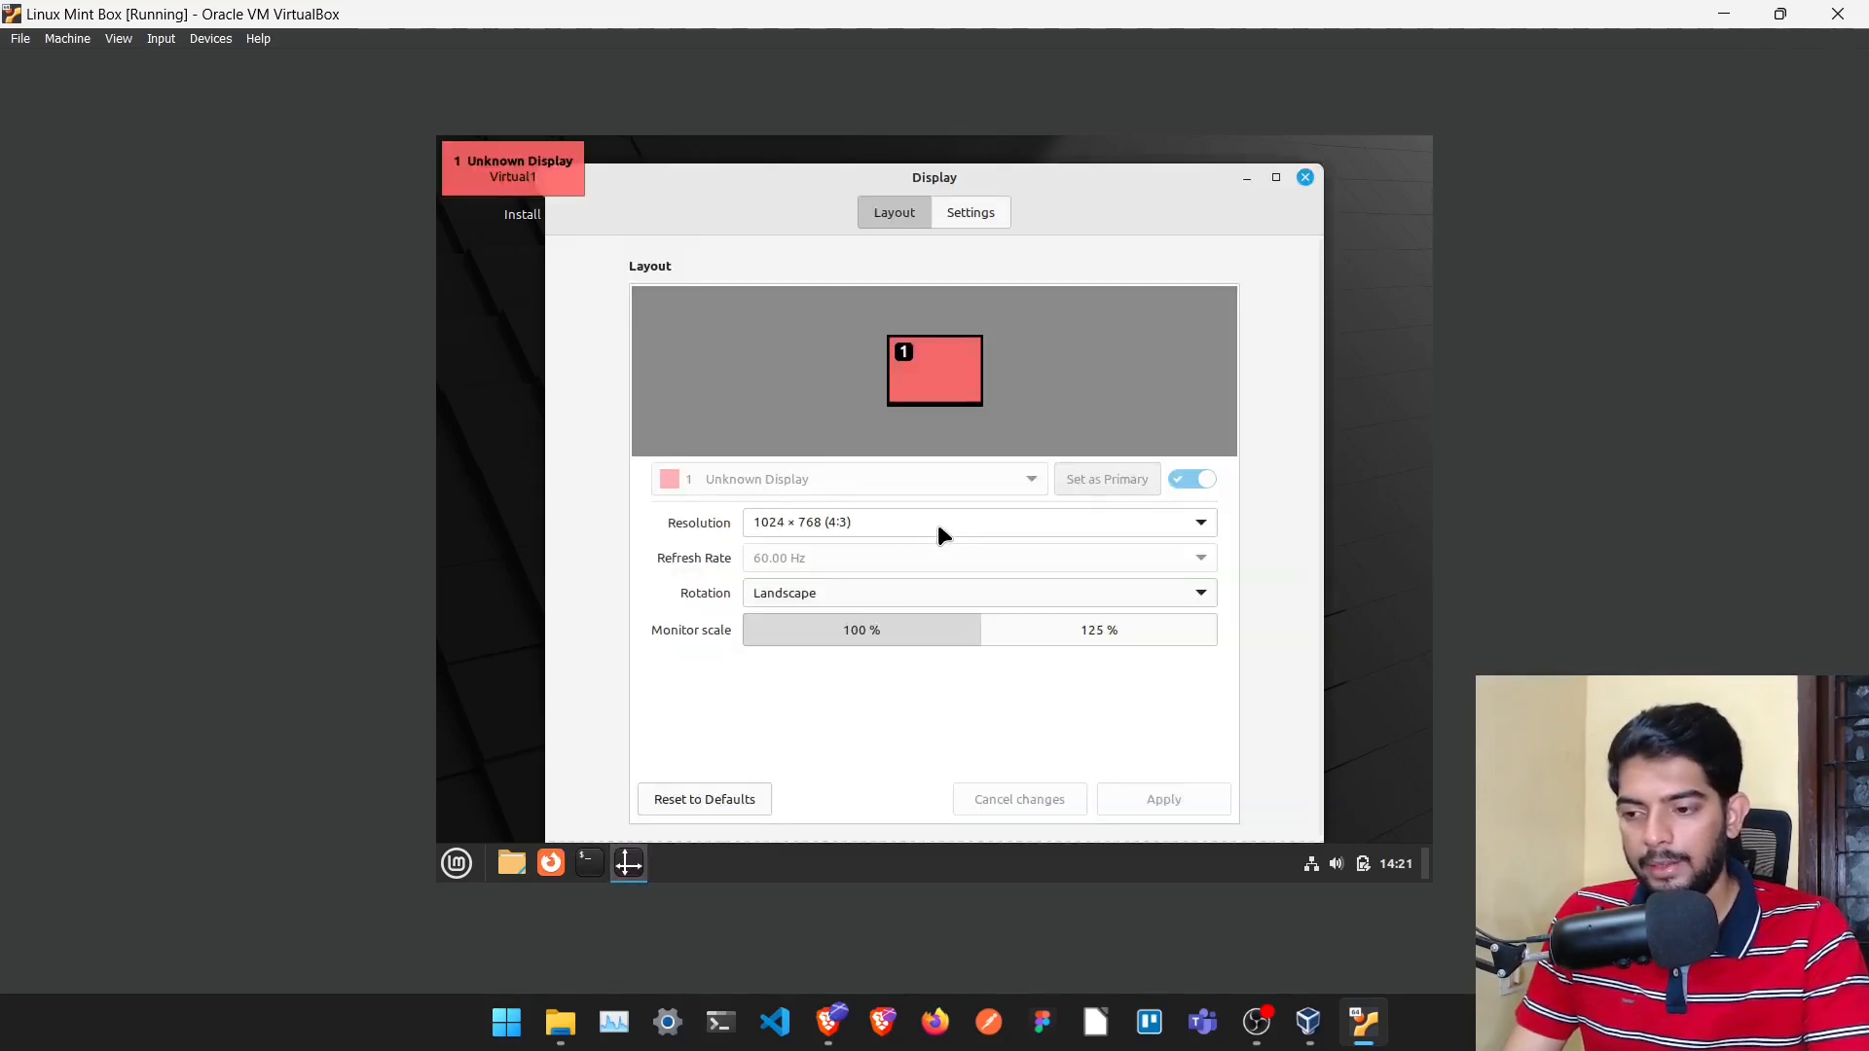
click(938, 527)
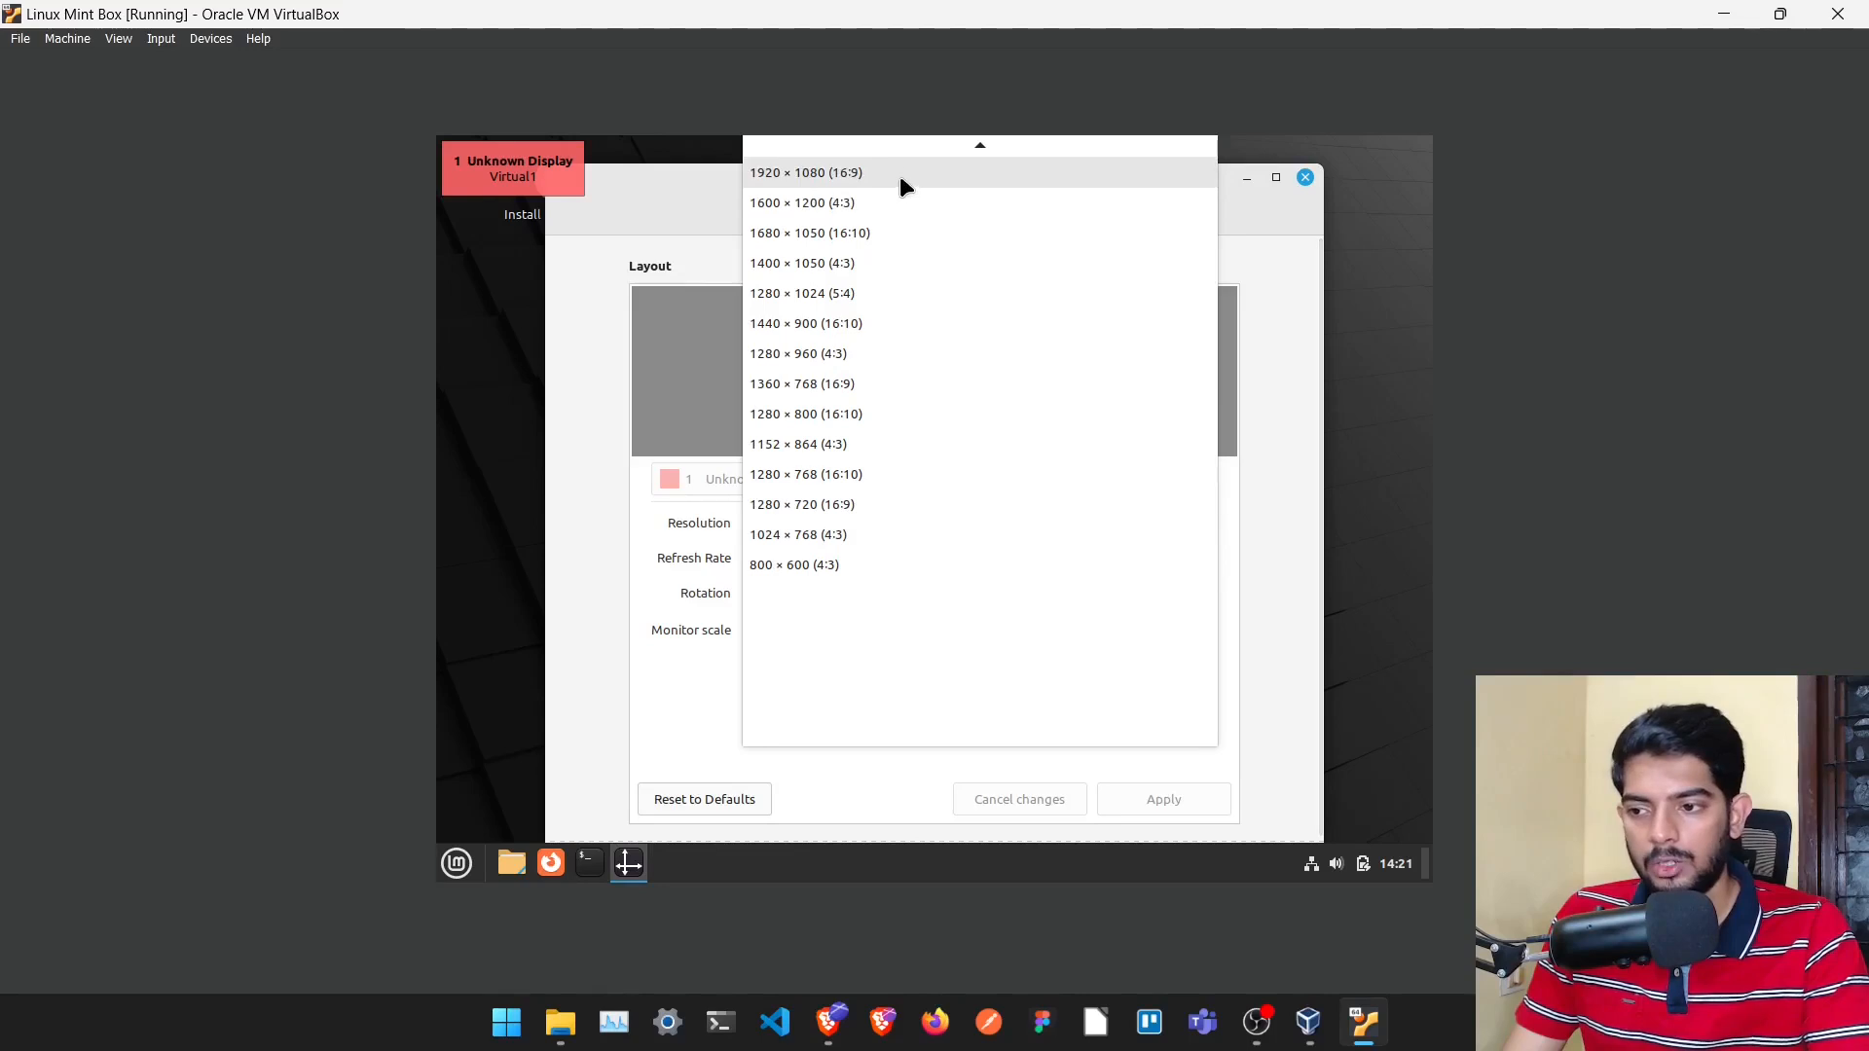
click(817, 181)
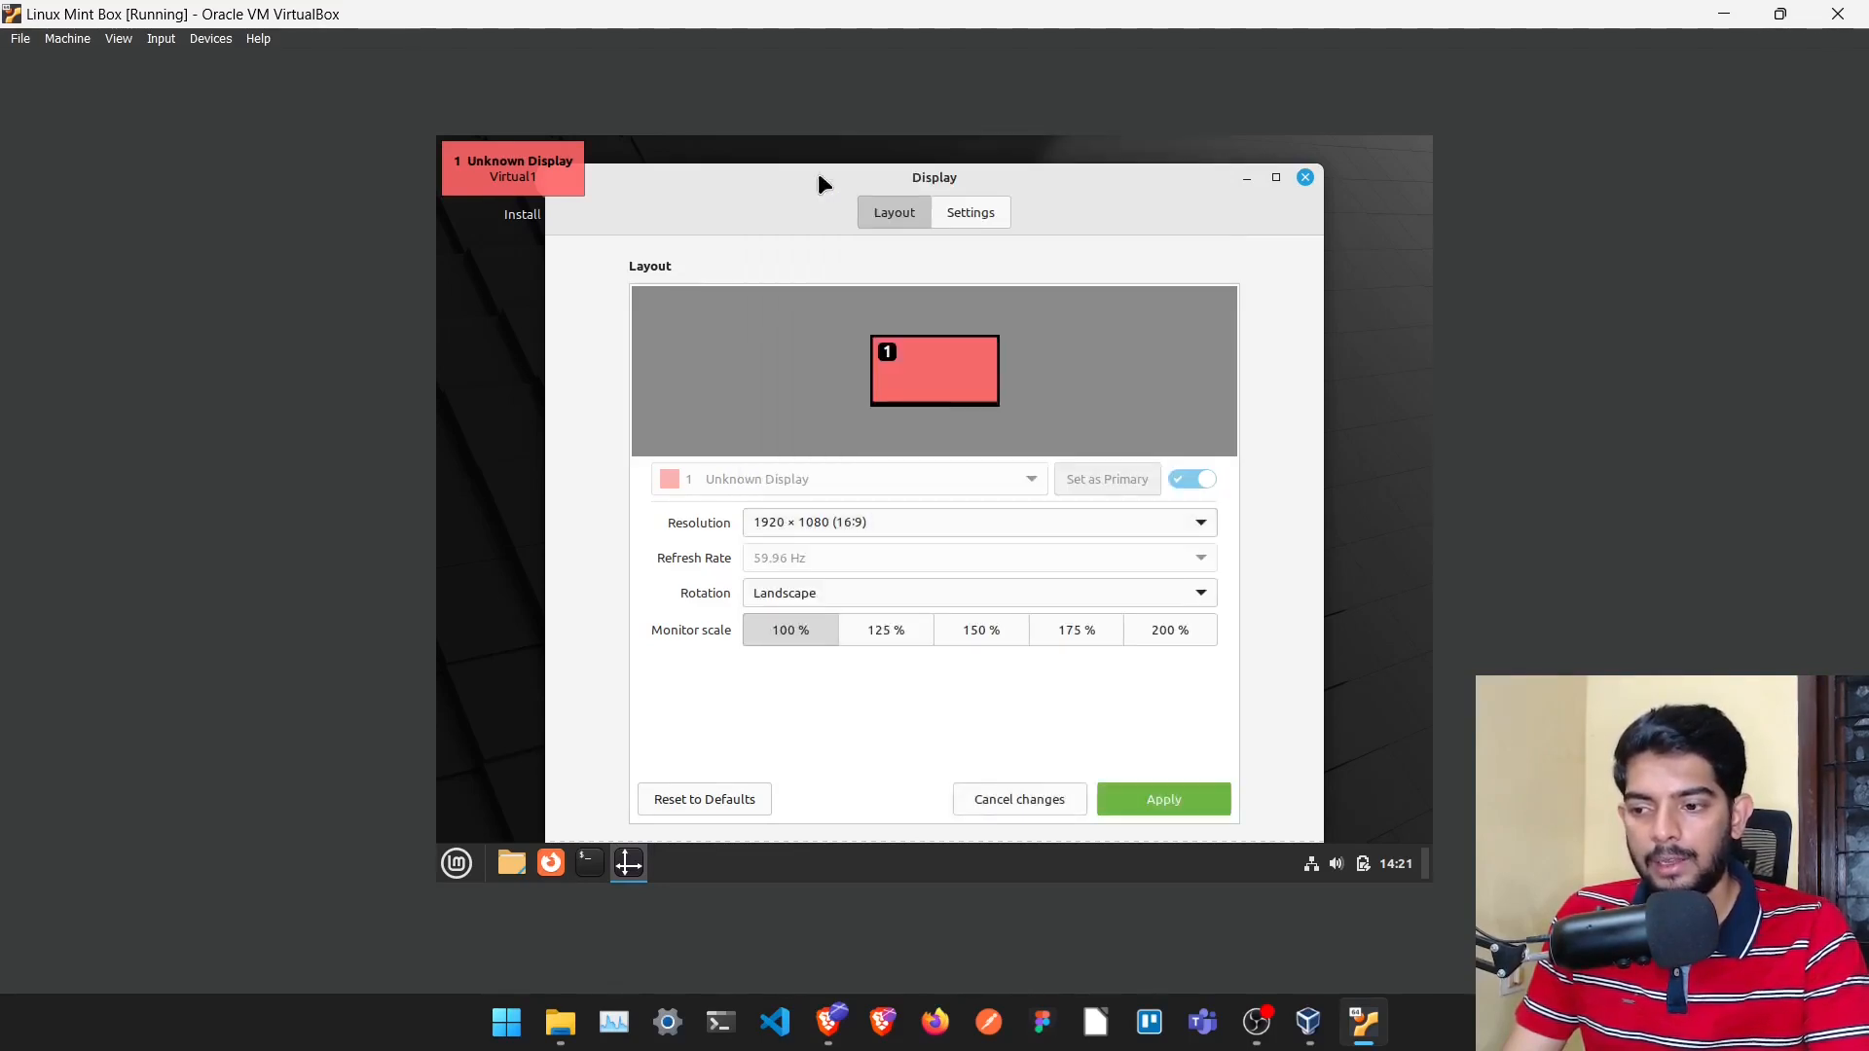
click(1141, 804)
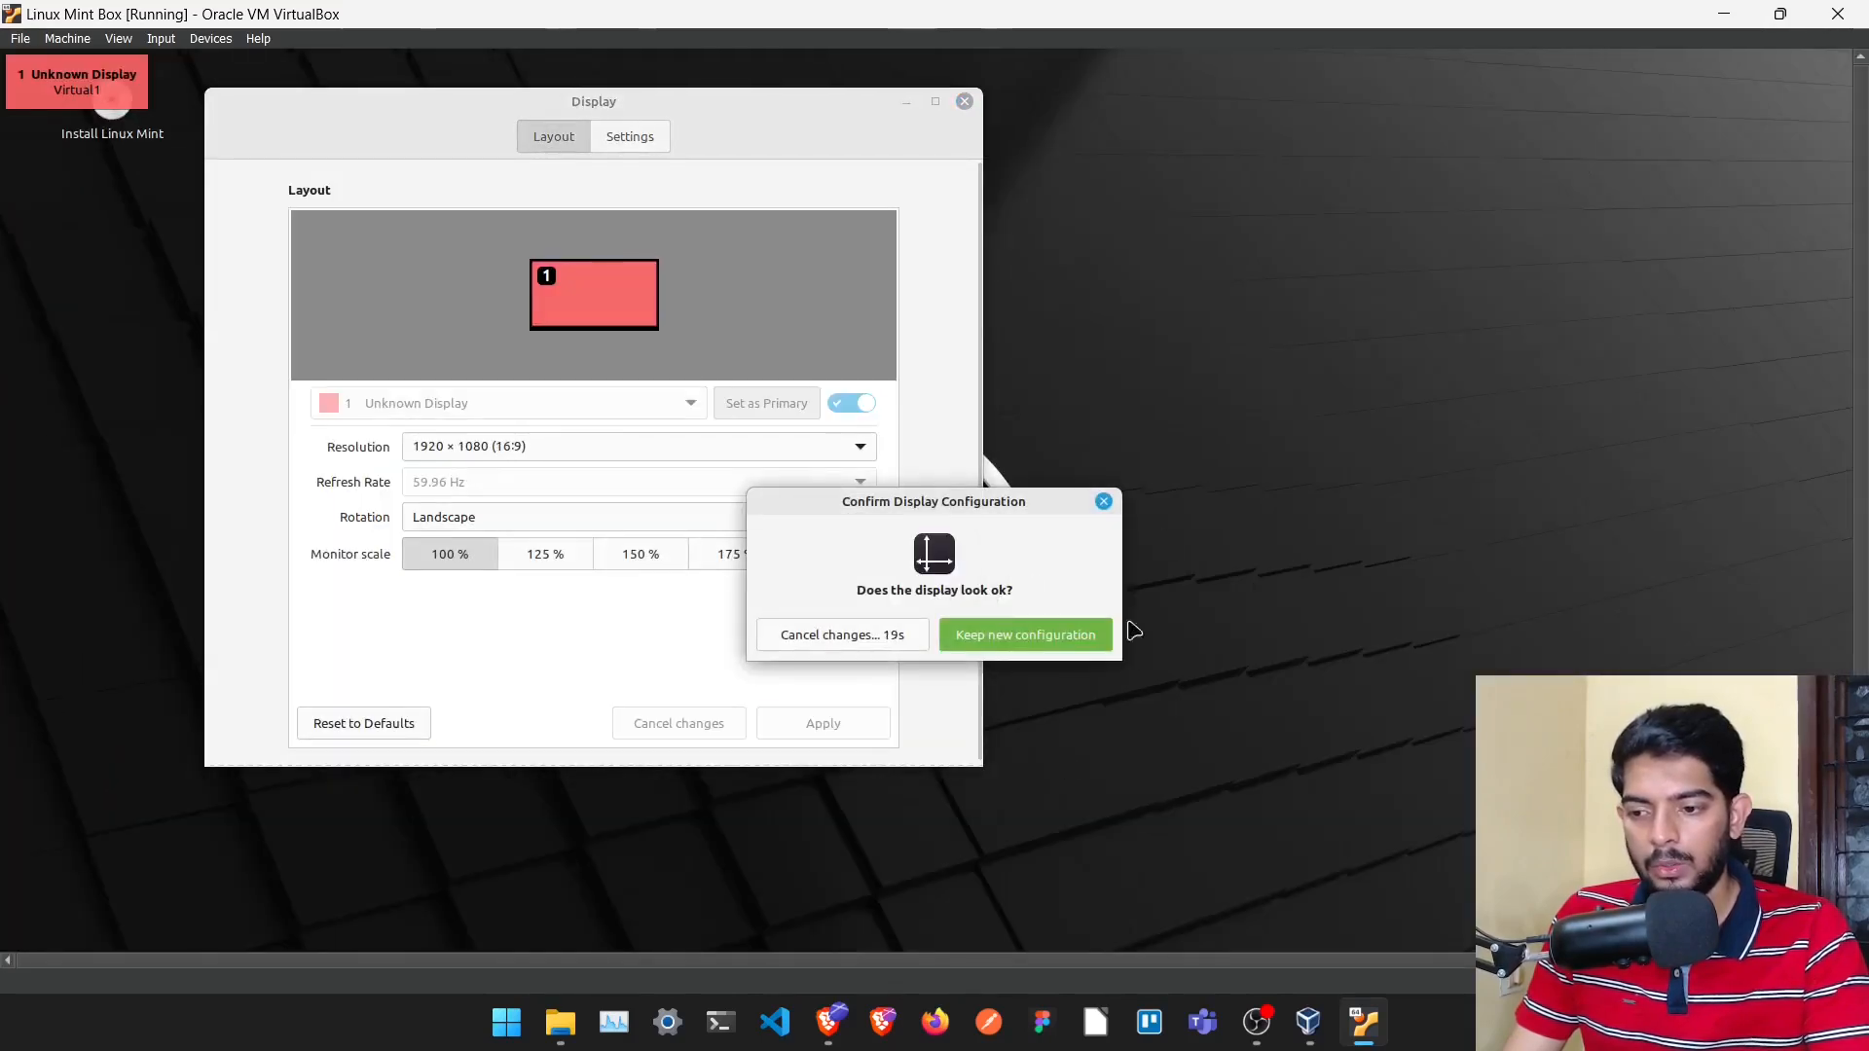
click(1029, 640)
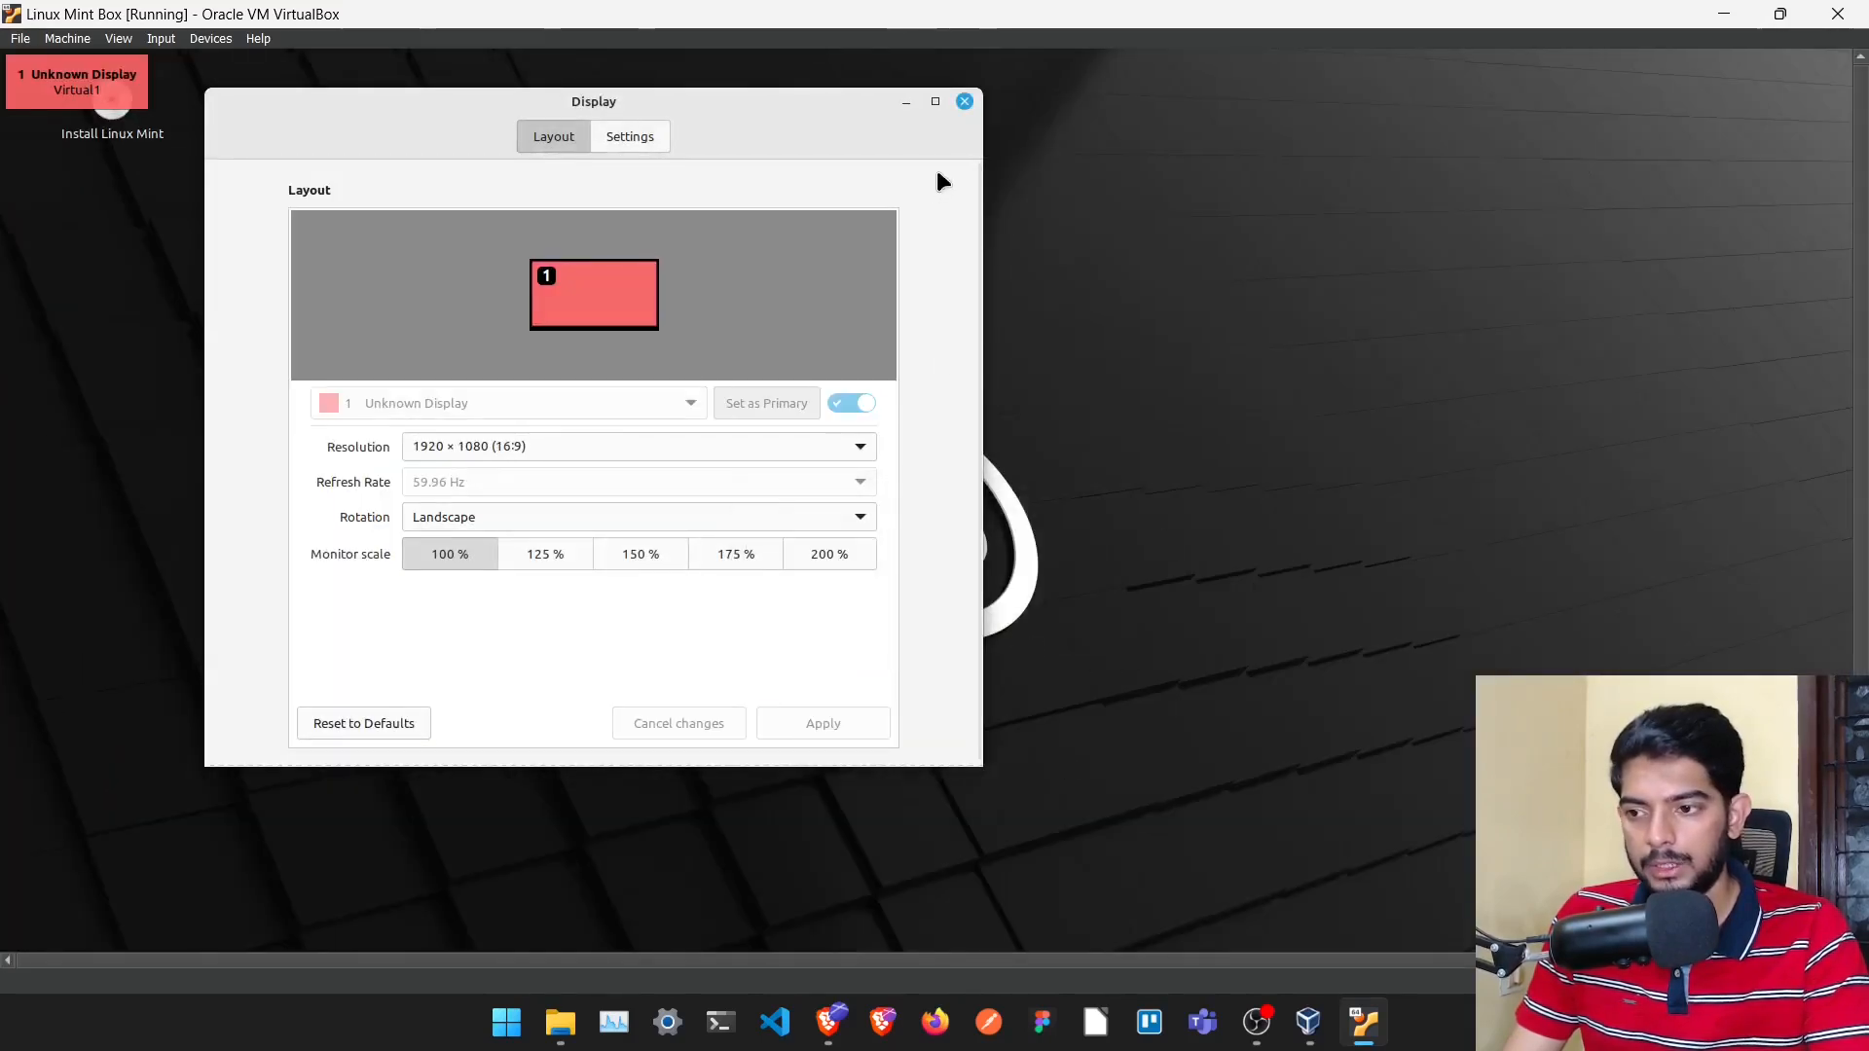
click(964, 102)
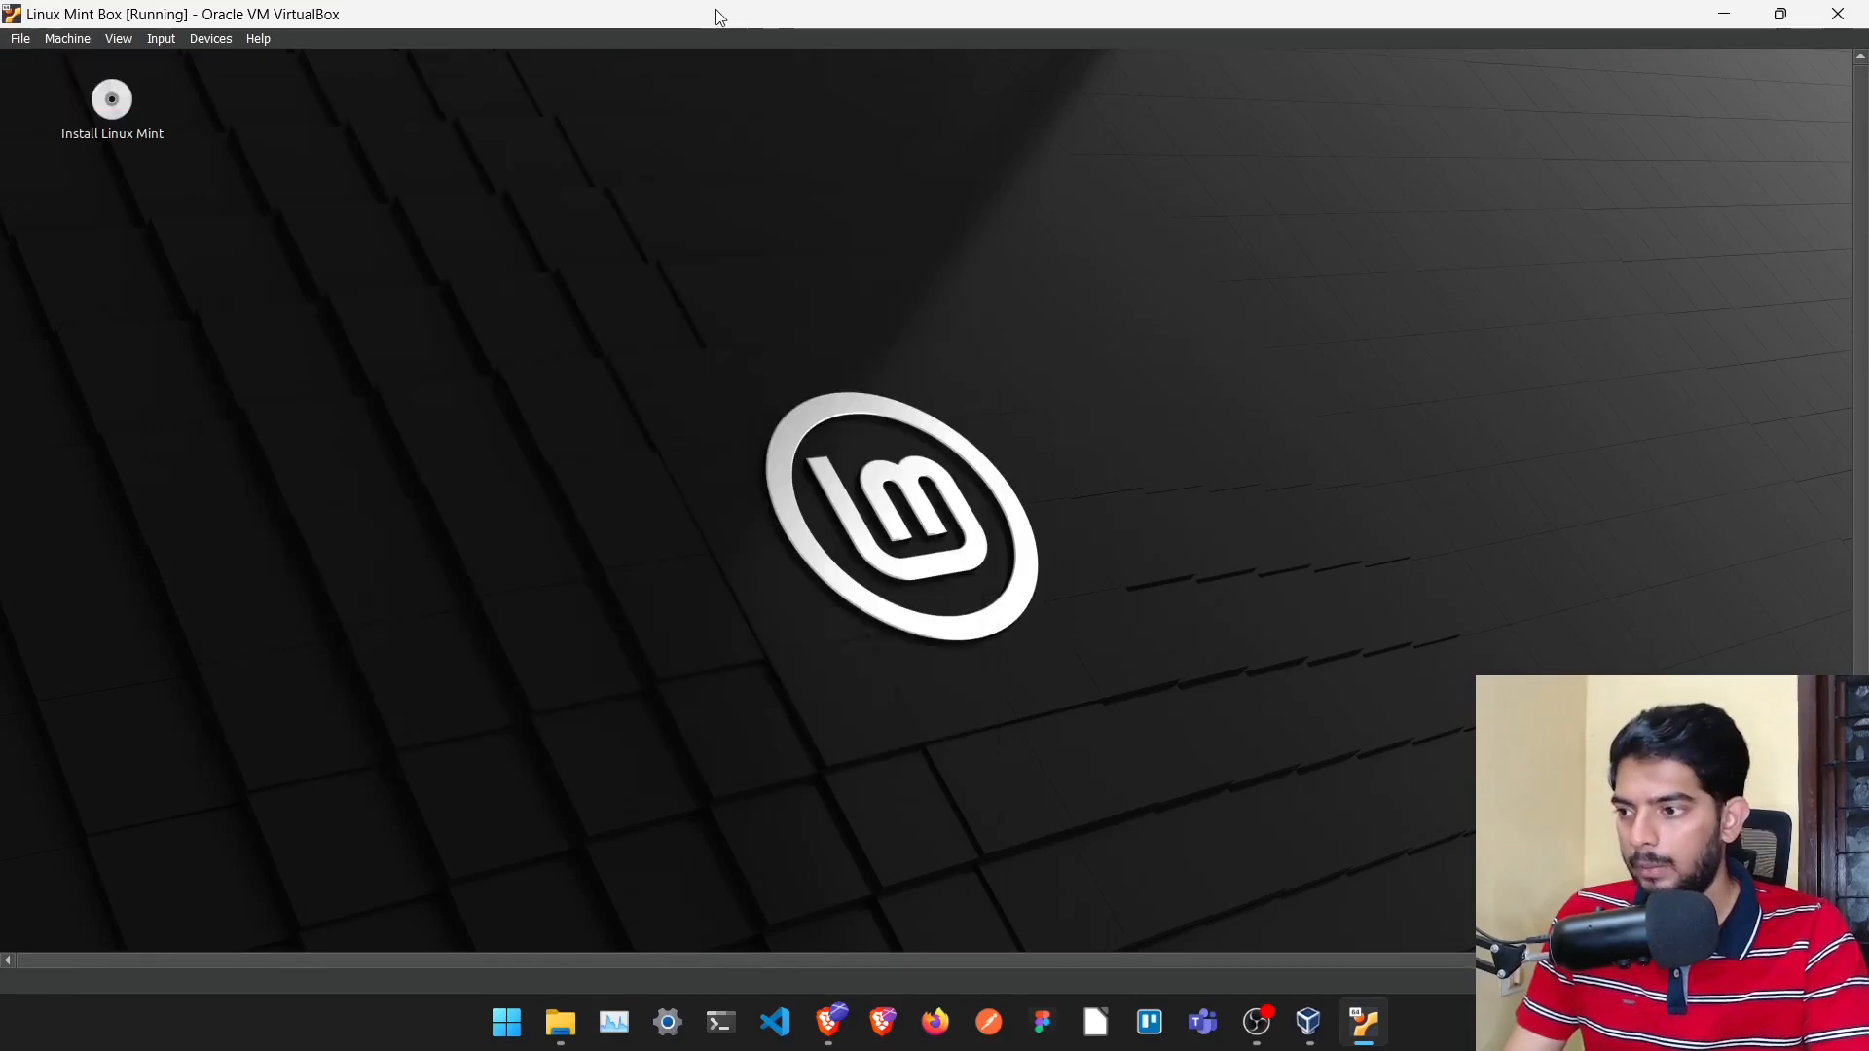
Switch the running Linux Mint Box virtual machine to full-screen mode
click(20, 39)
mouse_move(73, 41)
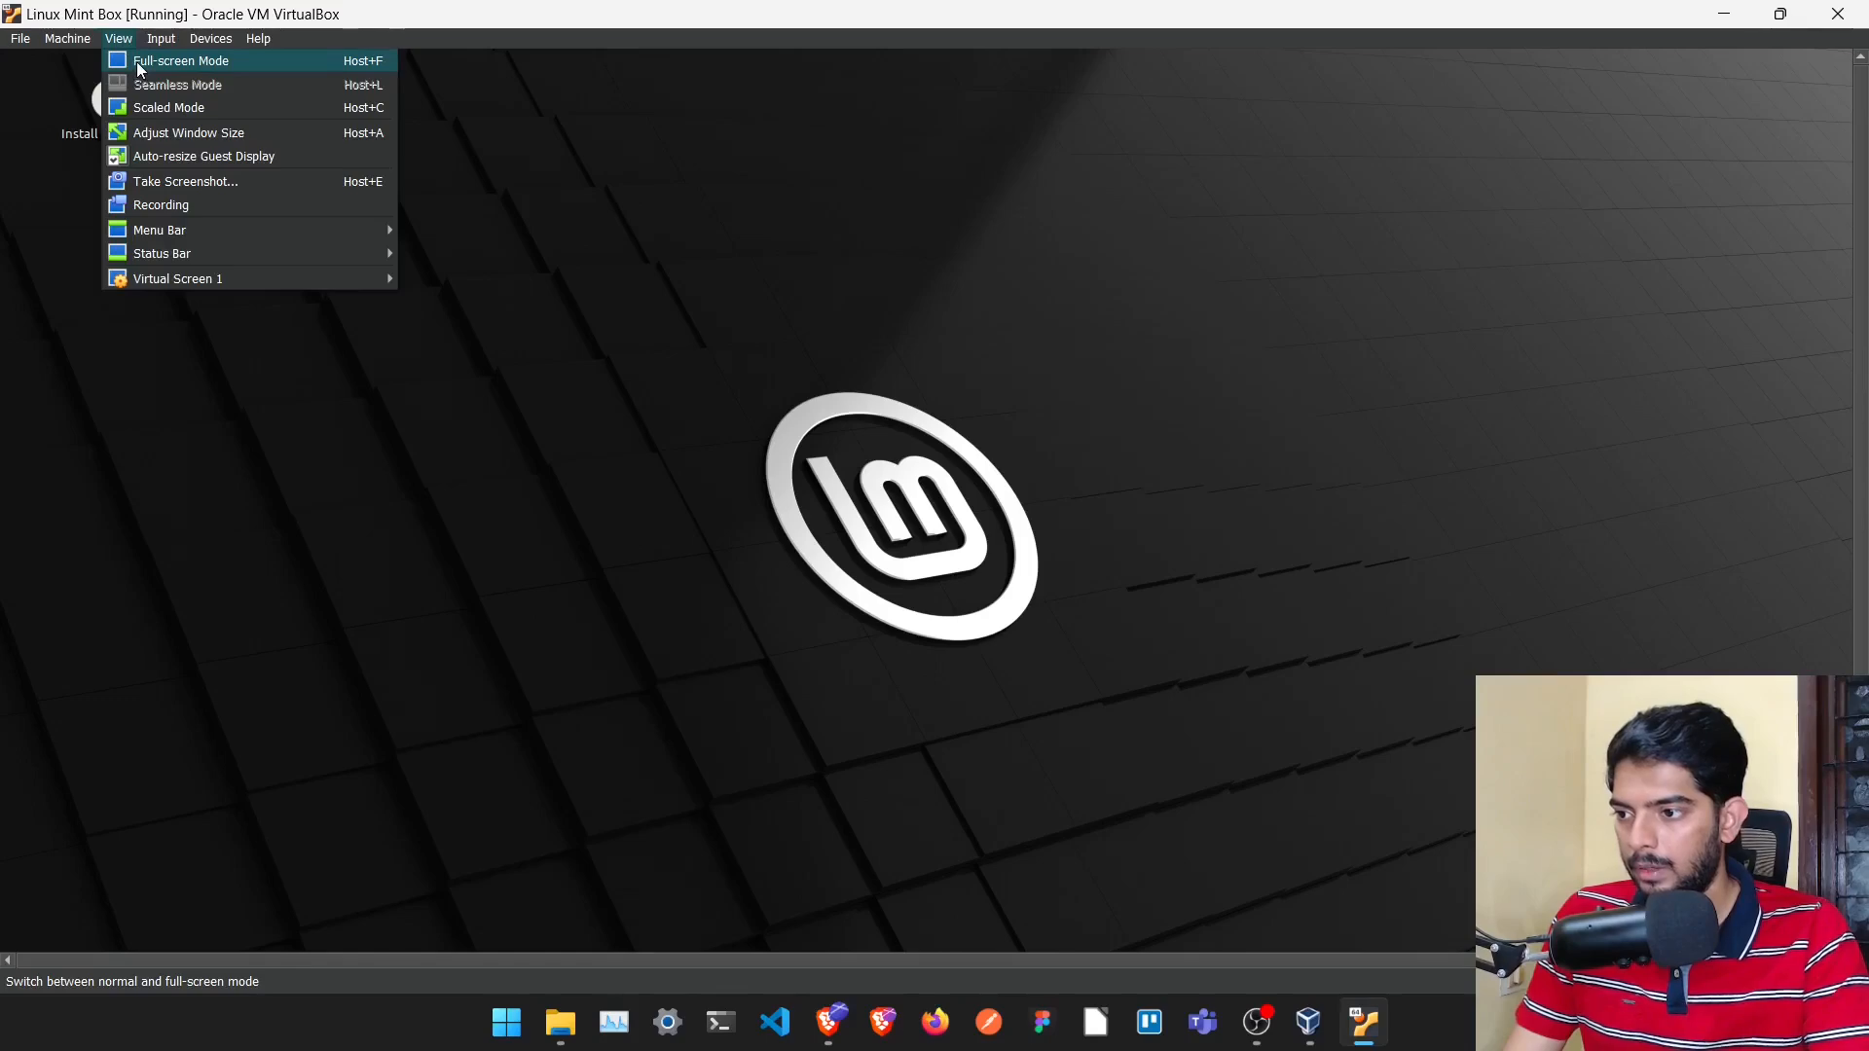
click(141, 70)
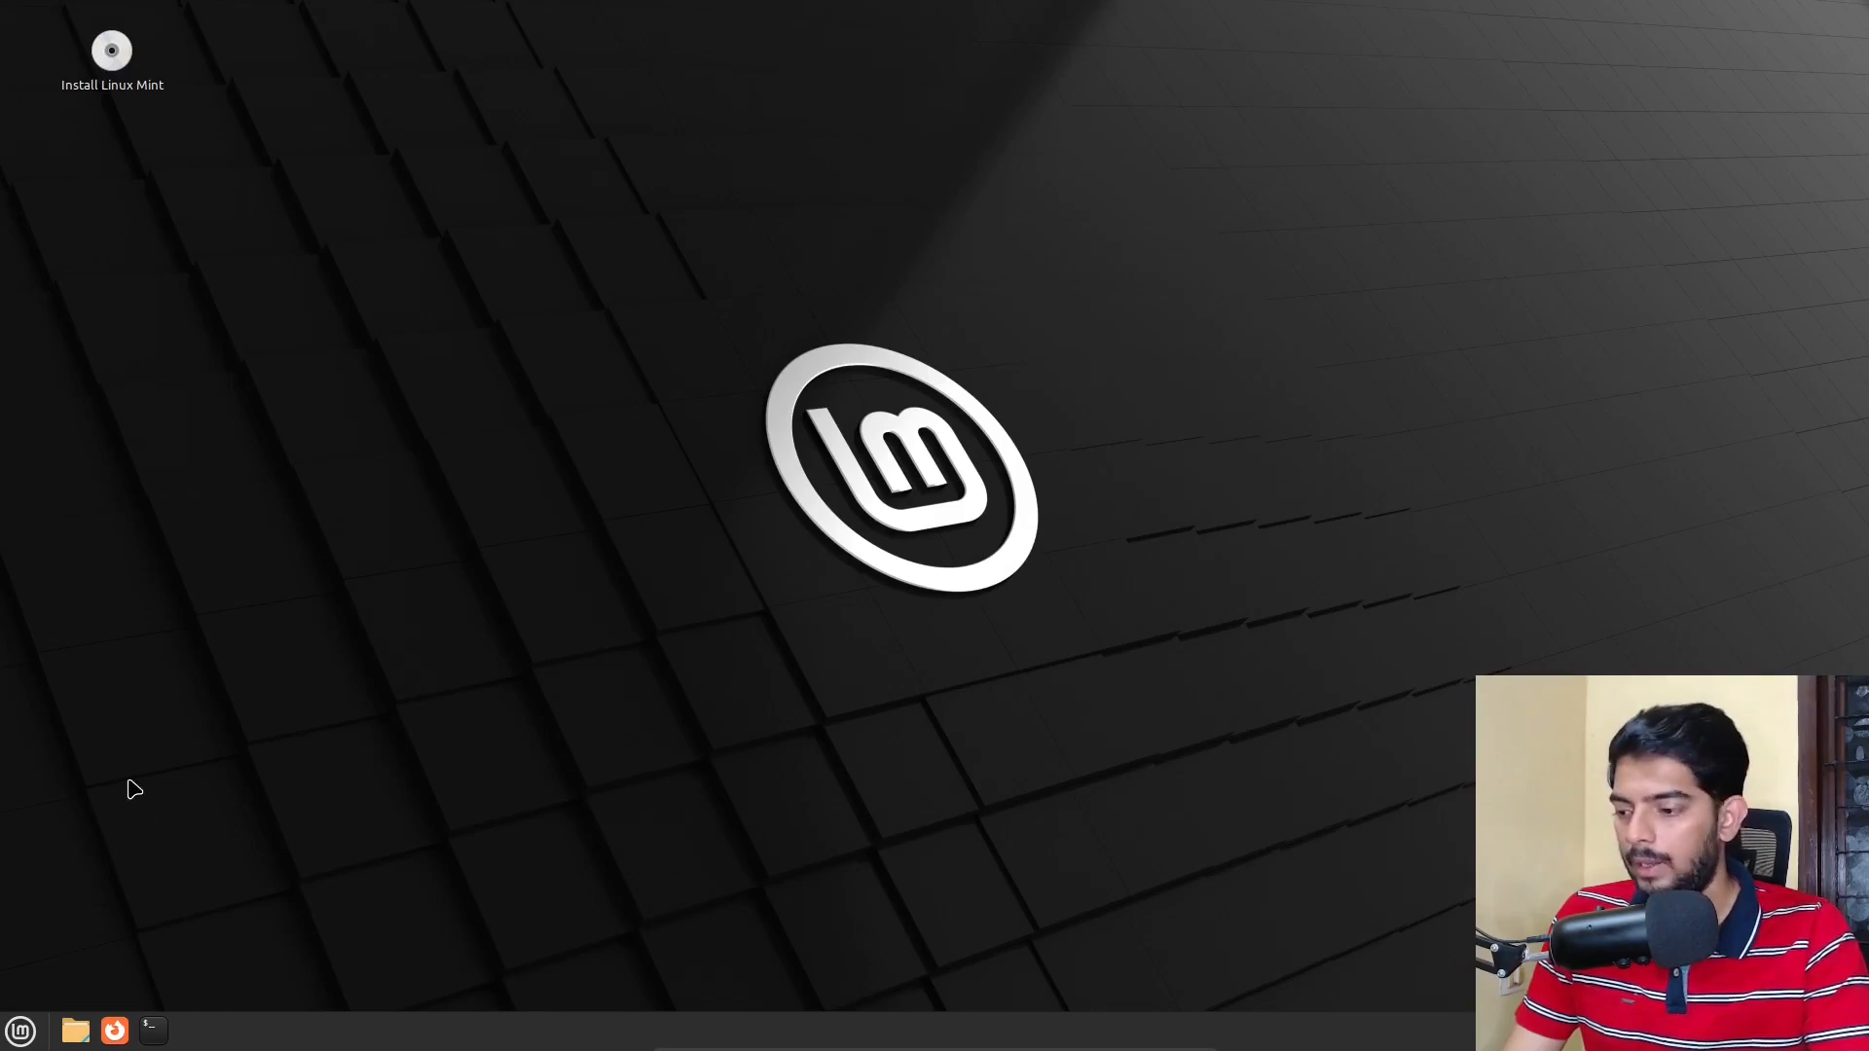
Look over the Mint application menu and browse the Videos, Documents, Desktop and Downloads folders in the file manager
click(20, 1030)
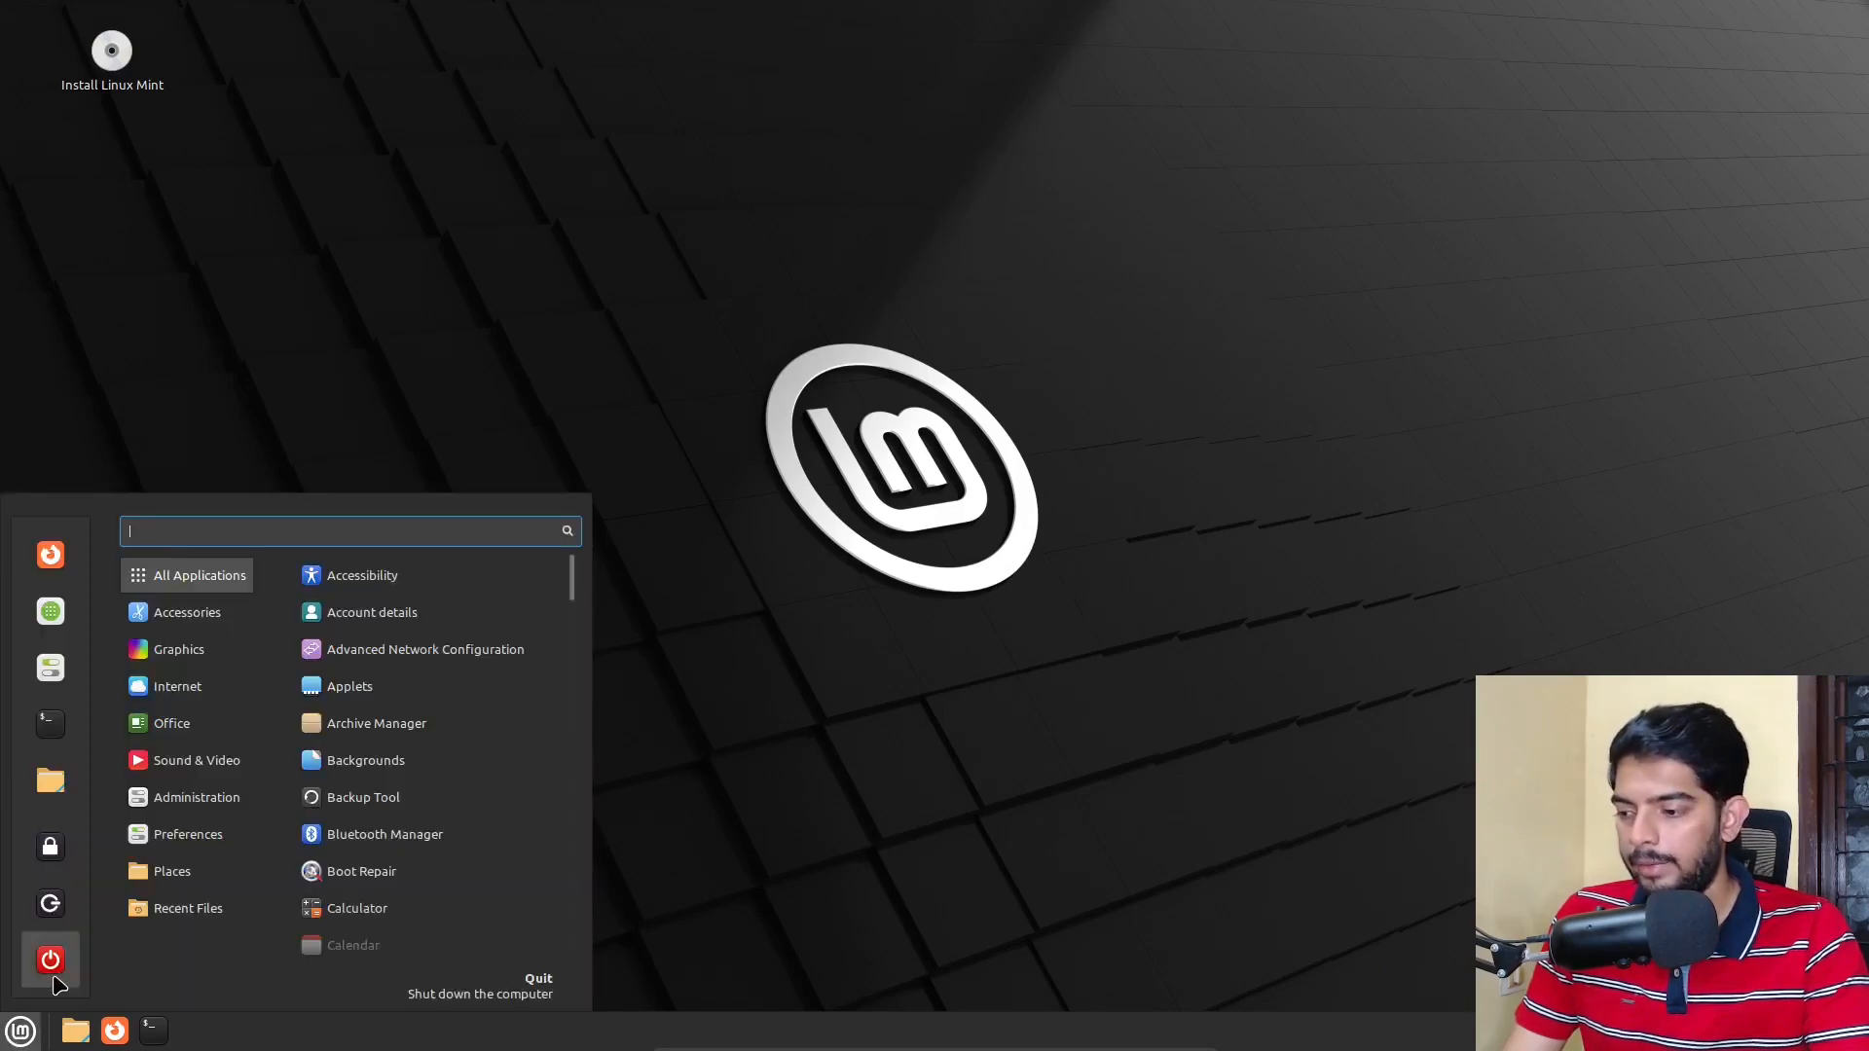
click(405, 440)
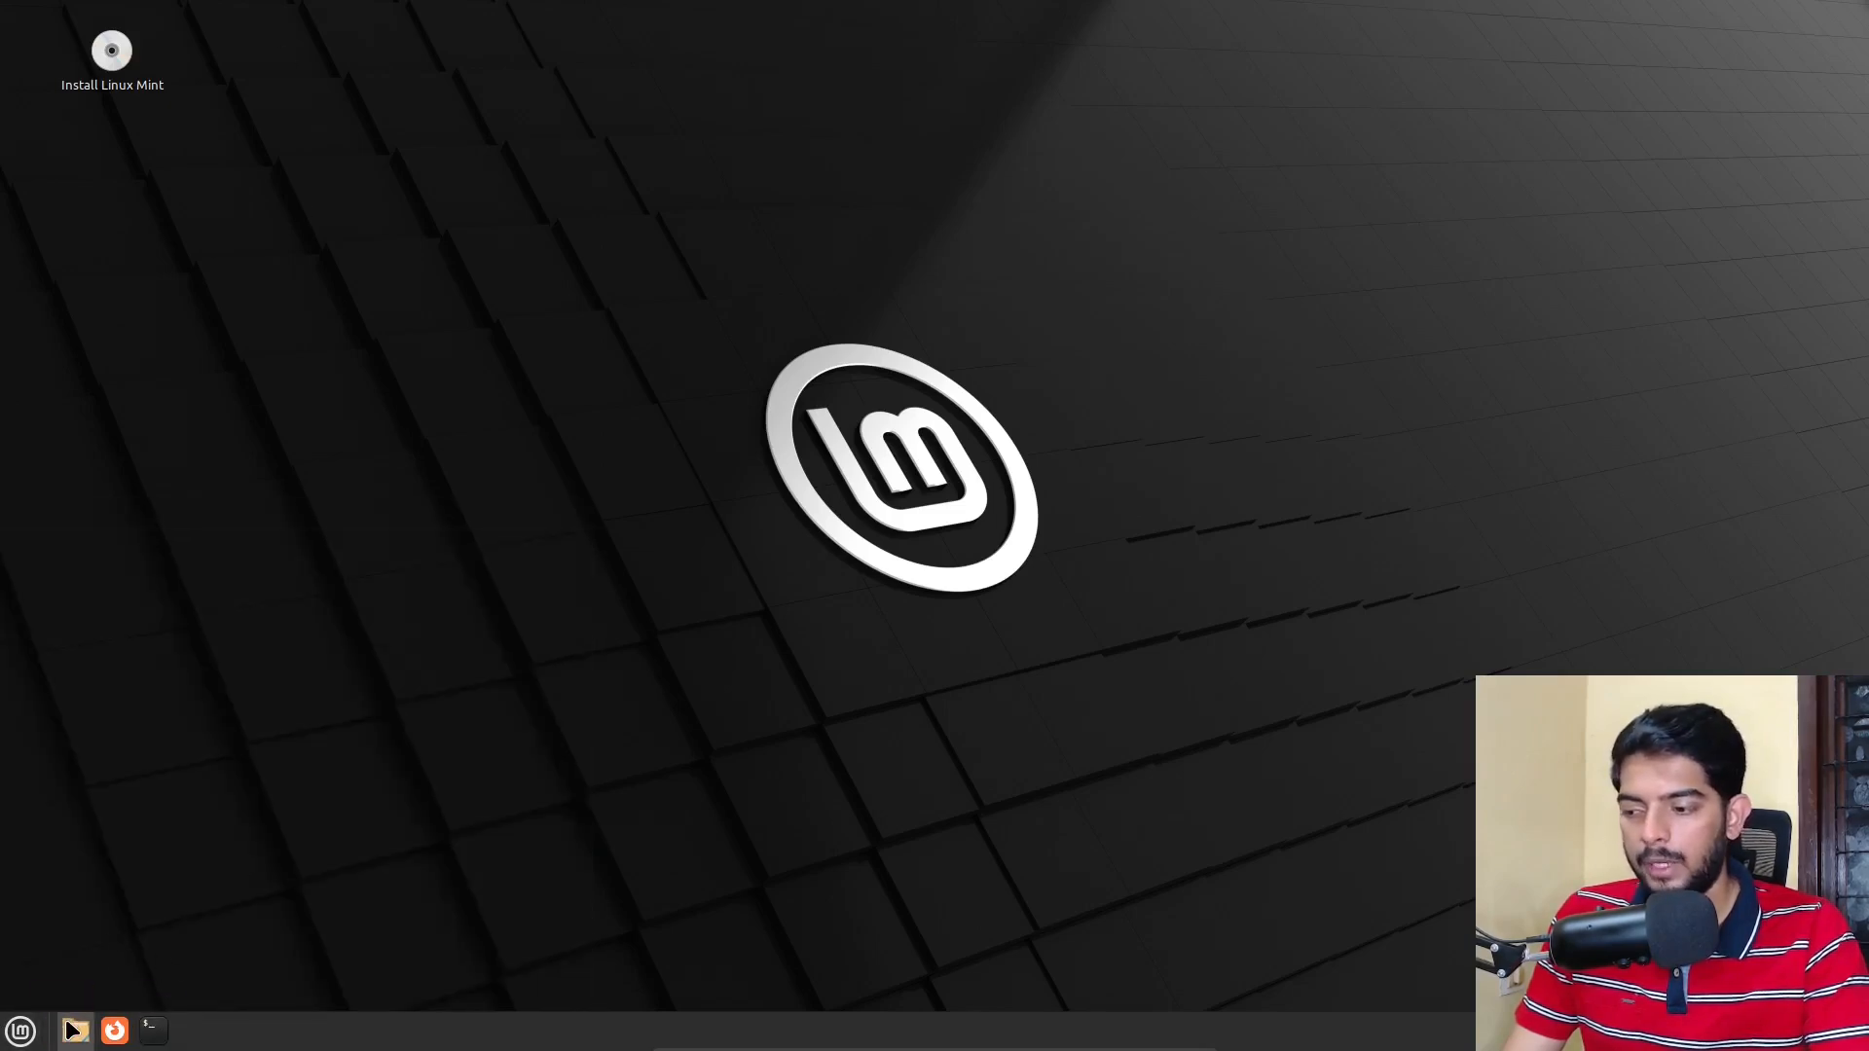
click(73, 1030)
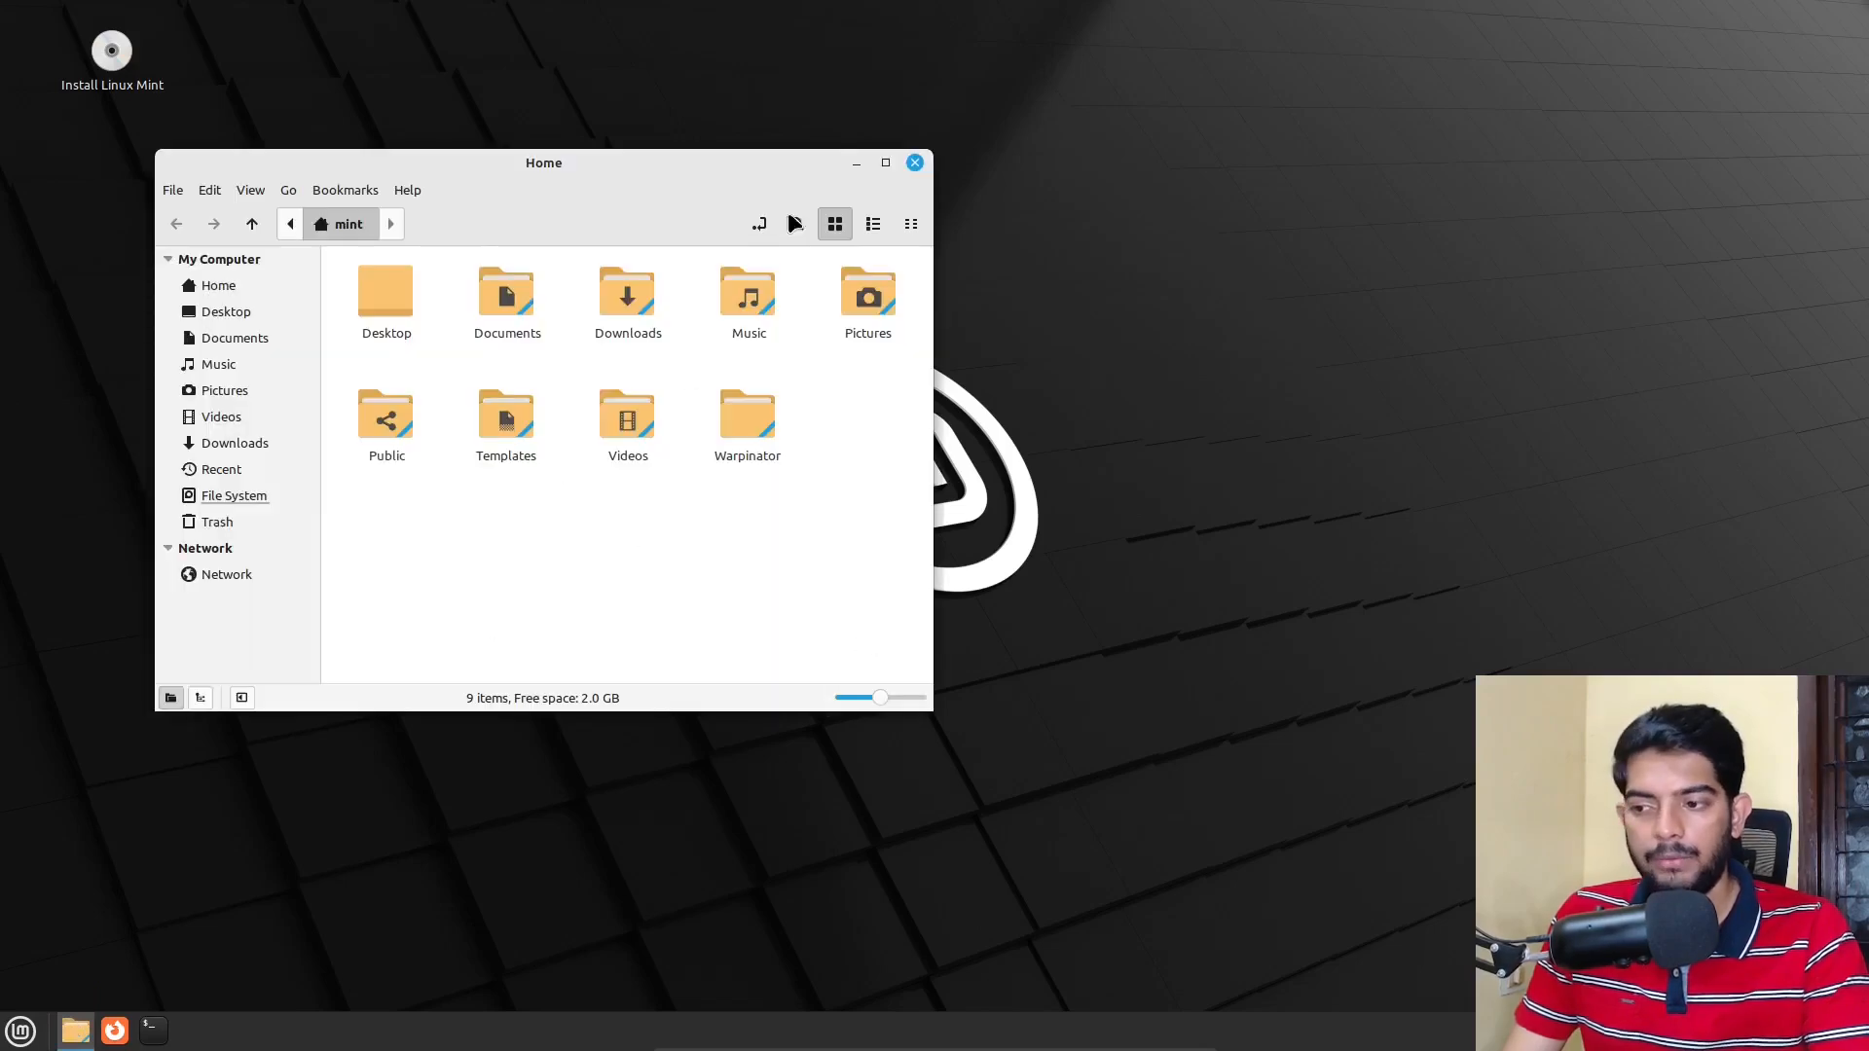
click(208, 417)
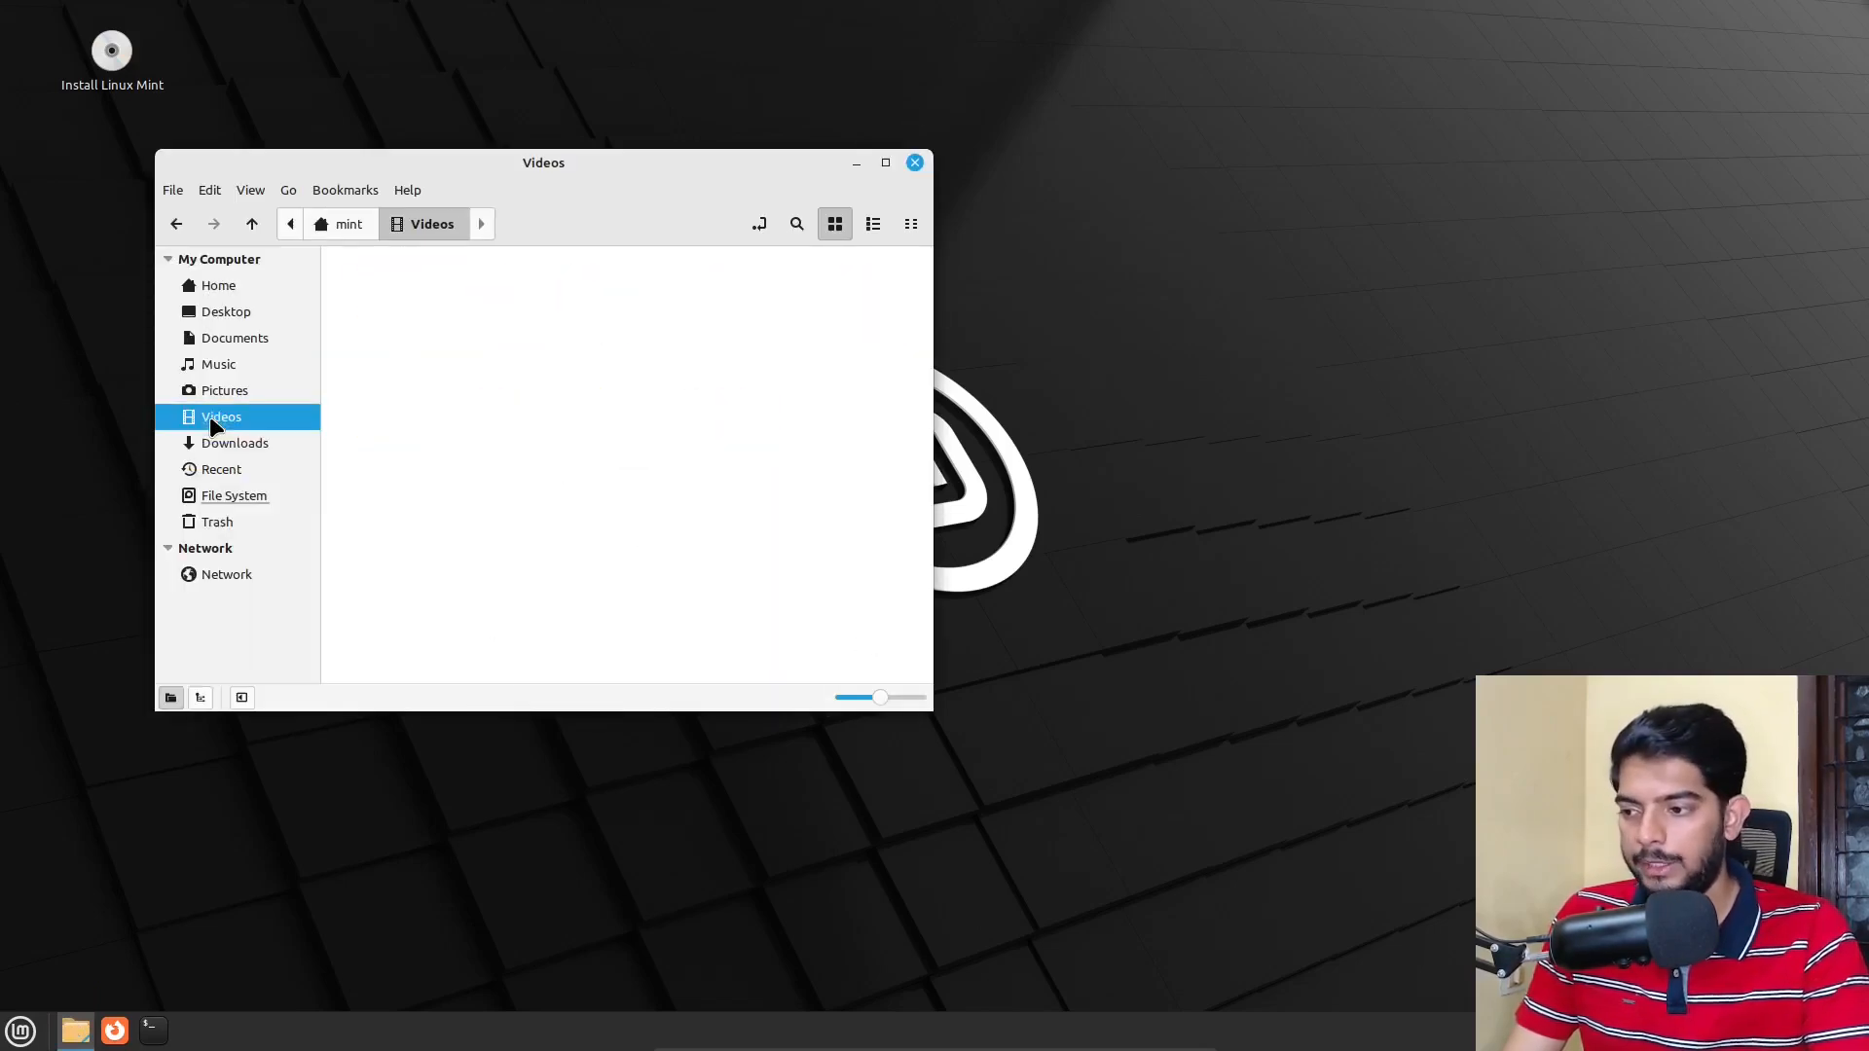
click(210, 336)
click(231, 309)
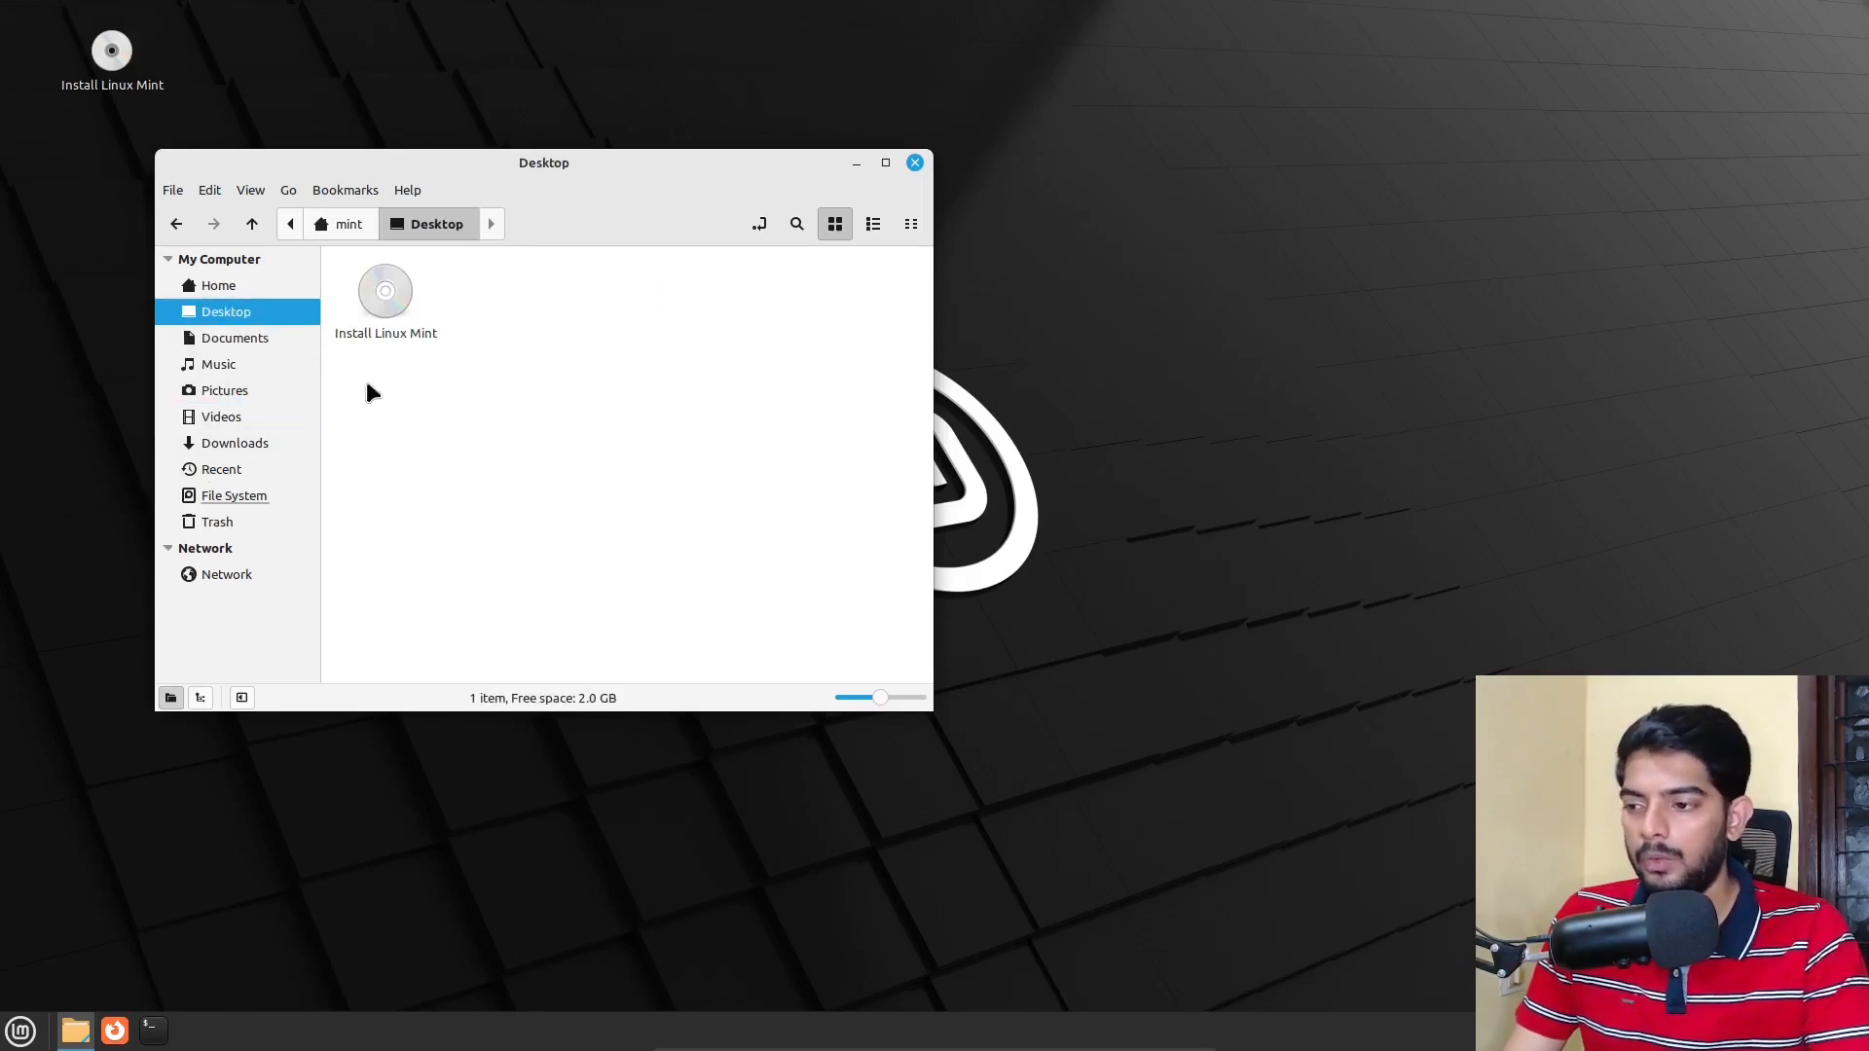
click(242, 445)
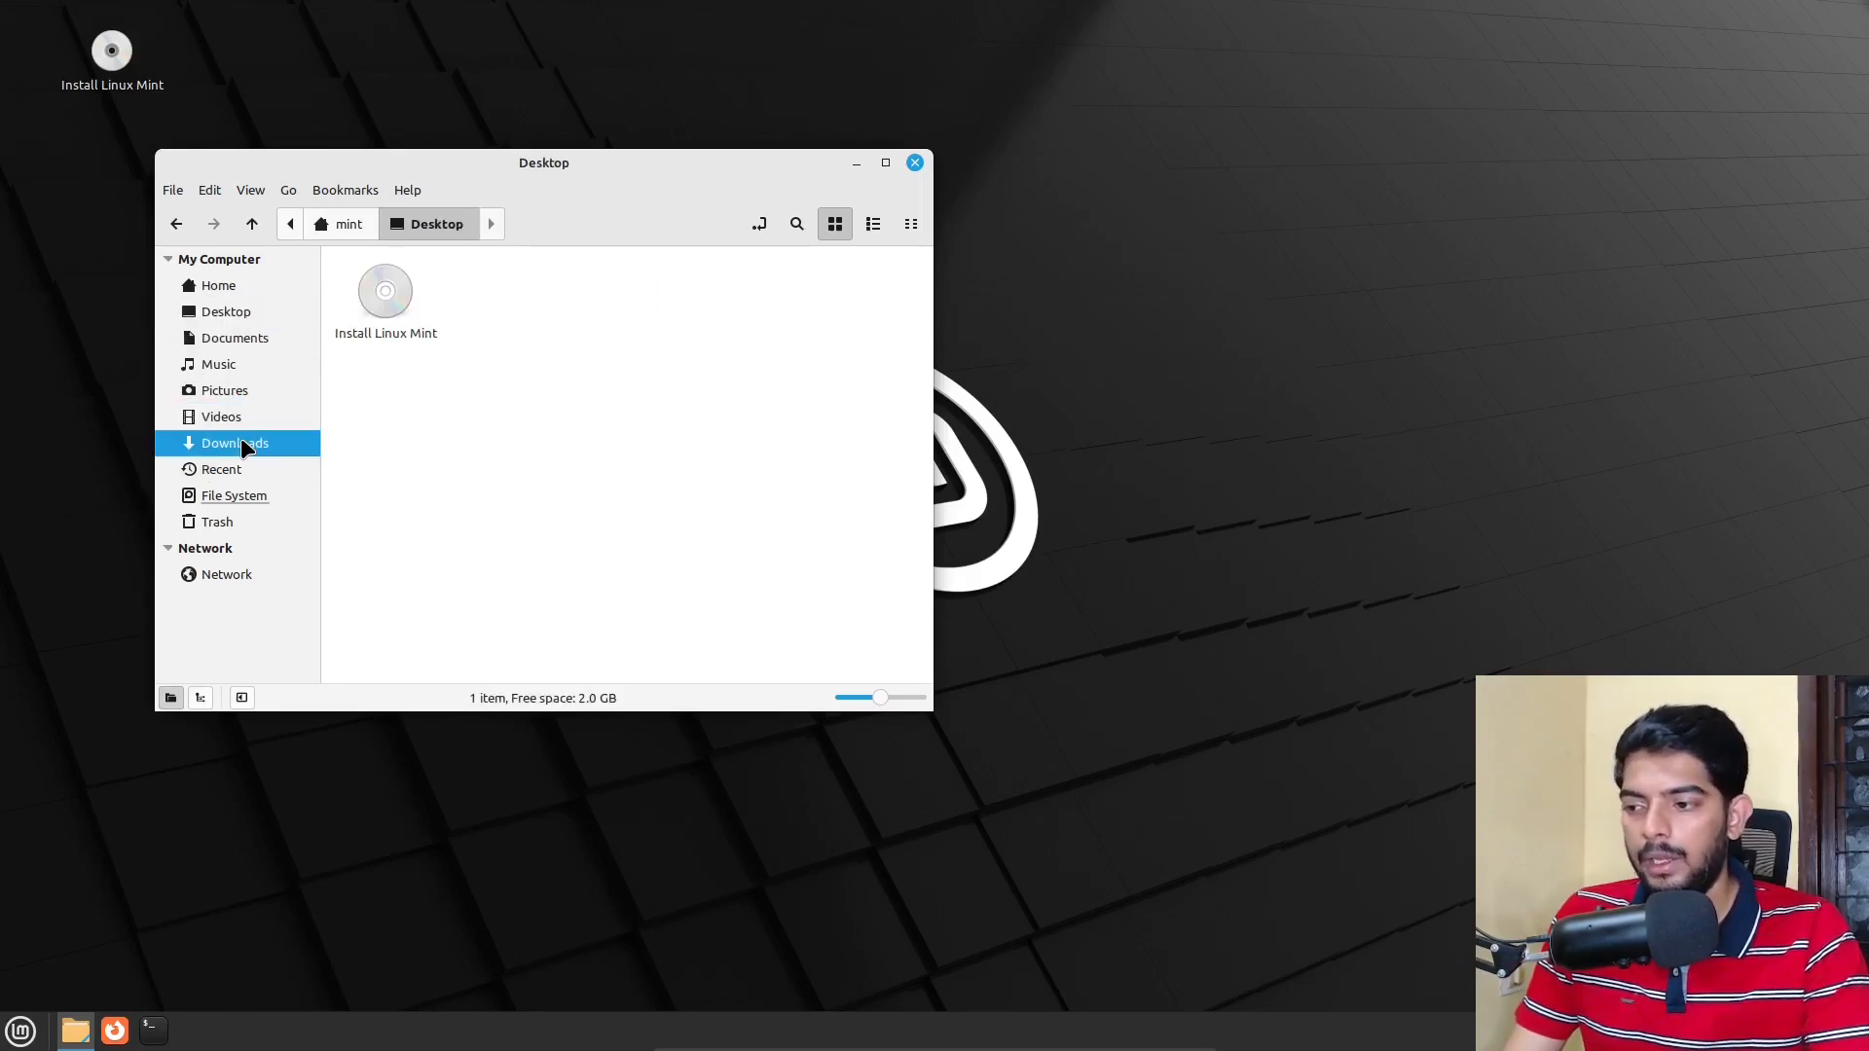
click(913, 162)
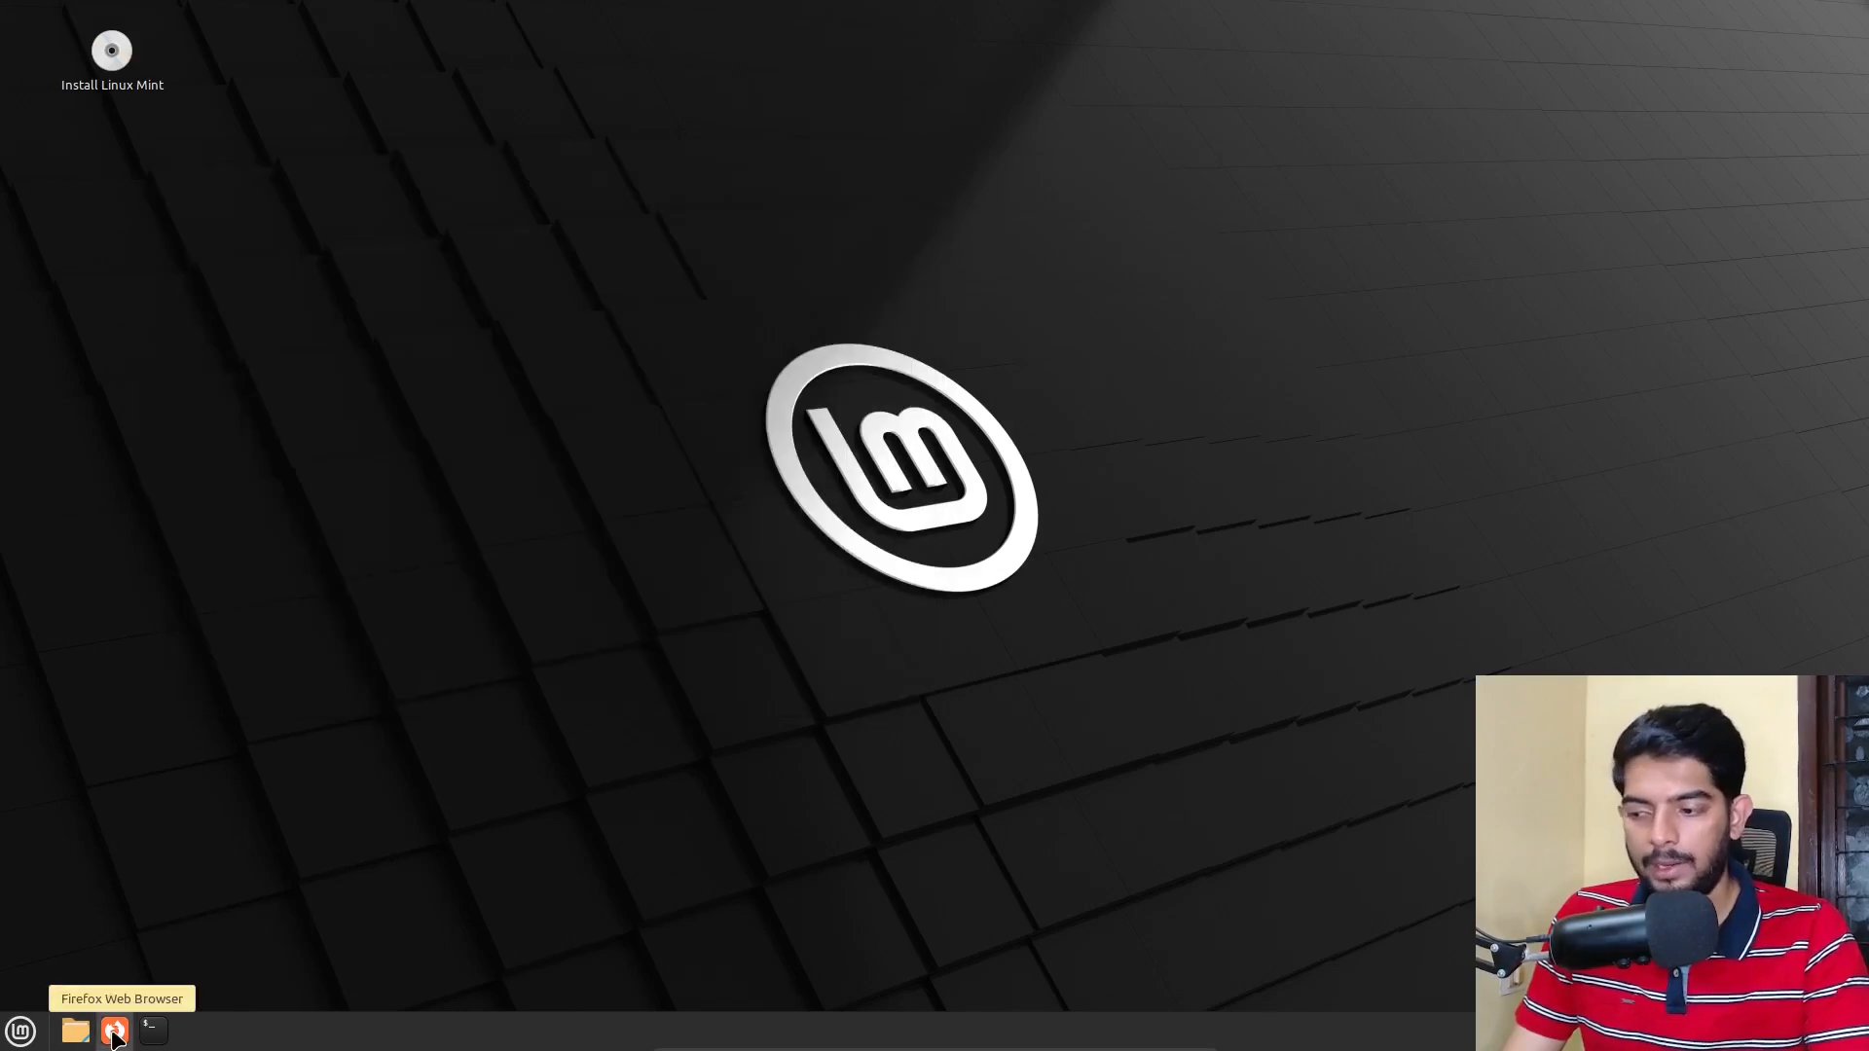
Launch the Firefox web browser in the live Linux Mint session
click(113, 1031)
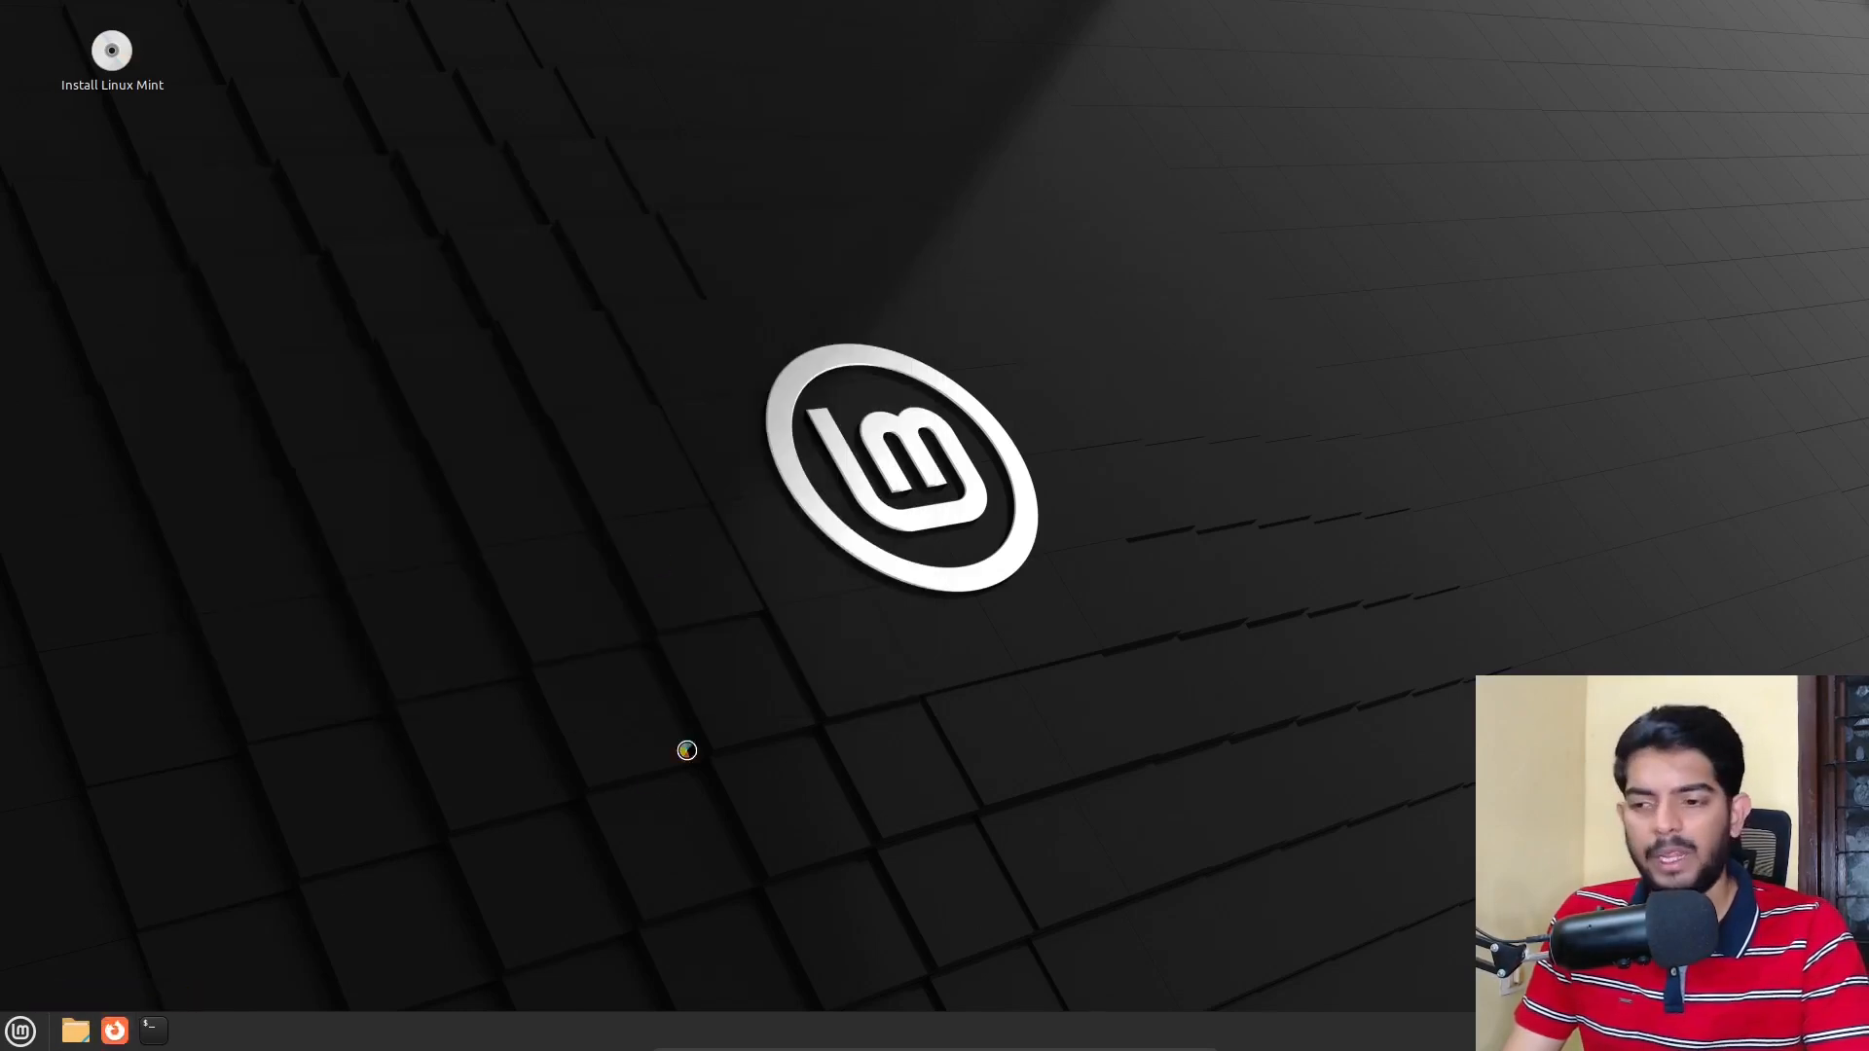